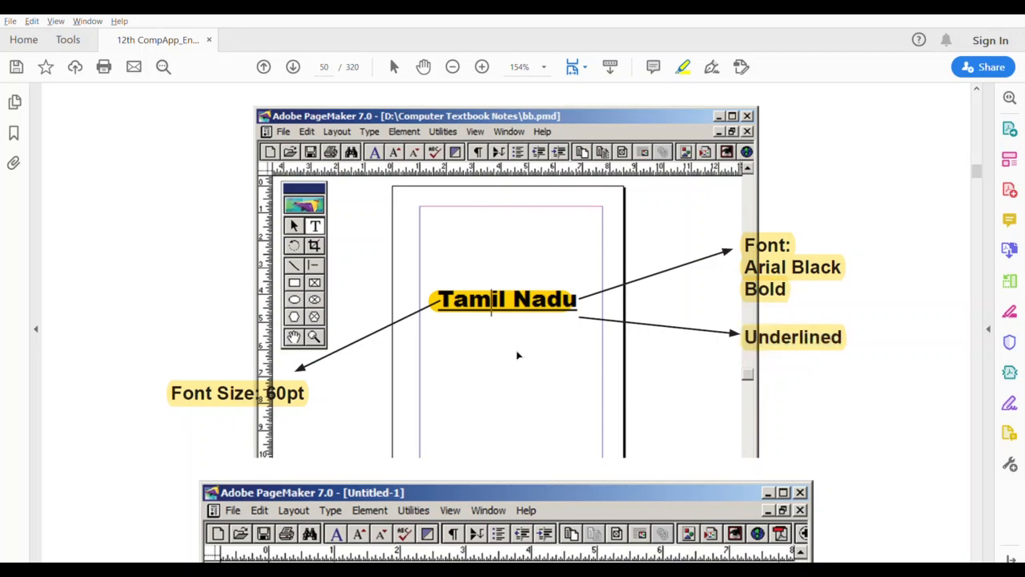
Highlight the Small Caps label and the words LAPTOP and "rechargeable batteries" in Figure 2.35.
scroll(504, 355, down, 5)
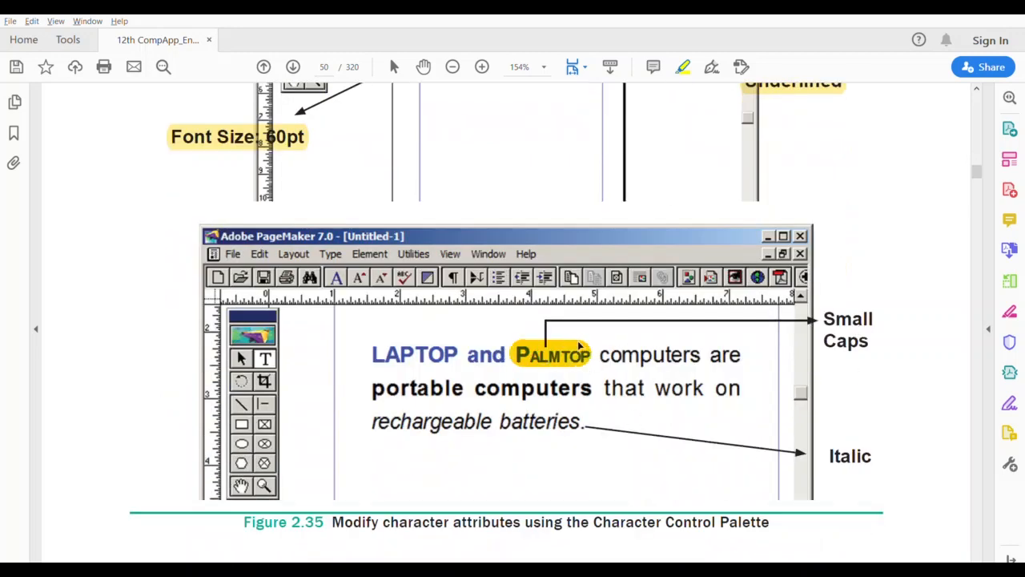
drag(824, 319, 865, 345)
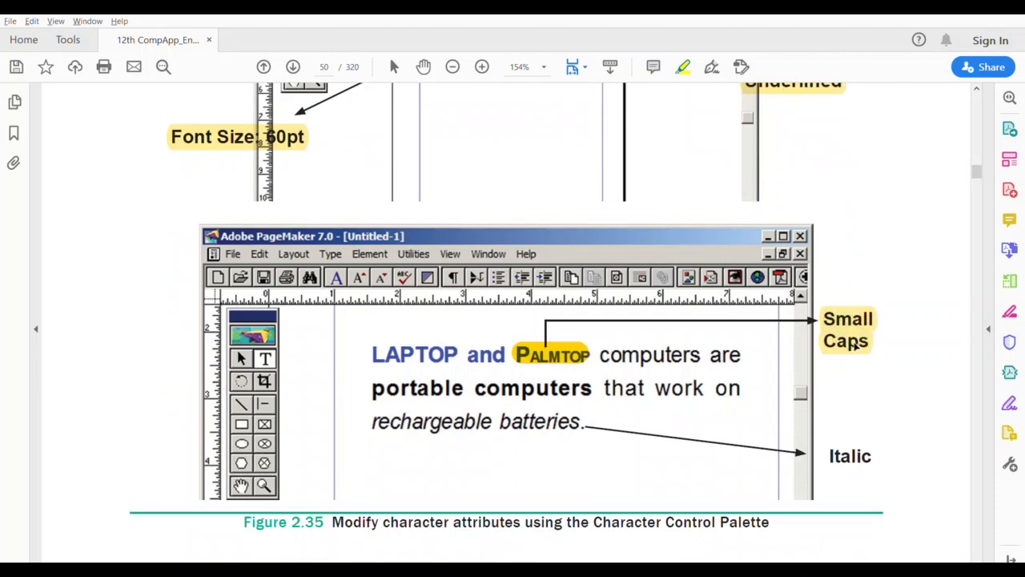
scroll(455, 281, up, 7)
scroll(458, 292, up, 4)
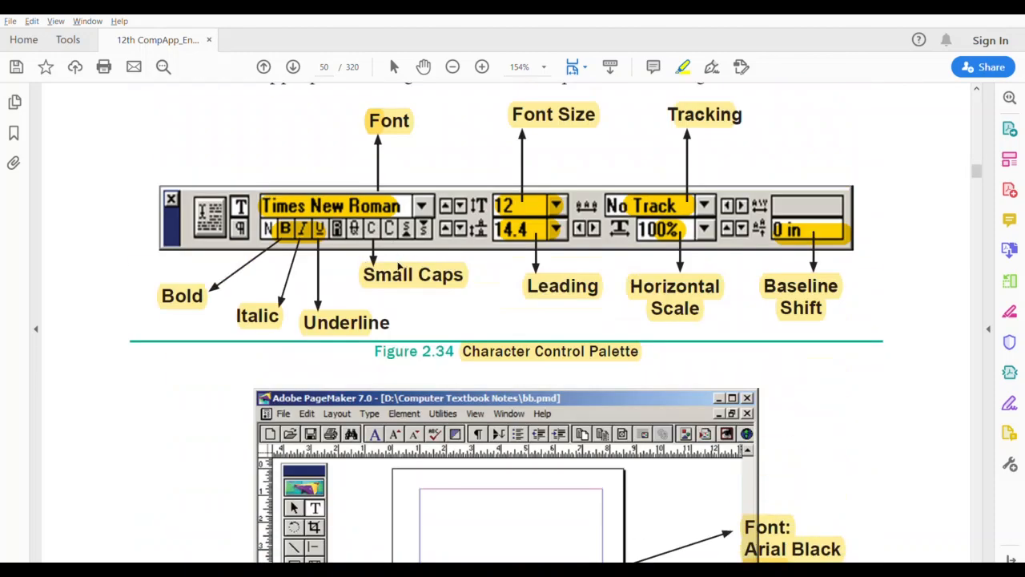
scroll(397, 277, down, 15)
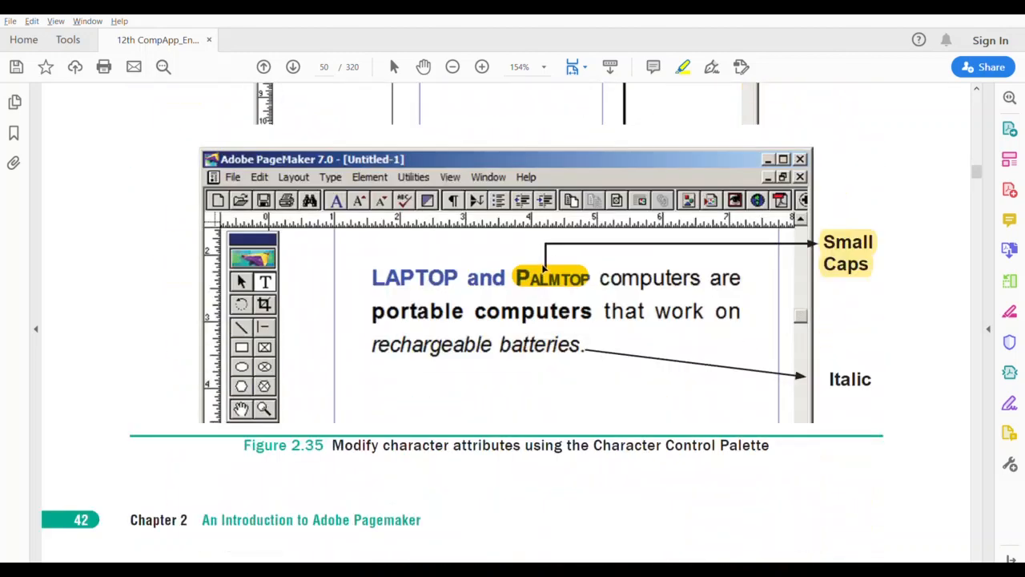
drag(460, 268, 372, 274)
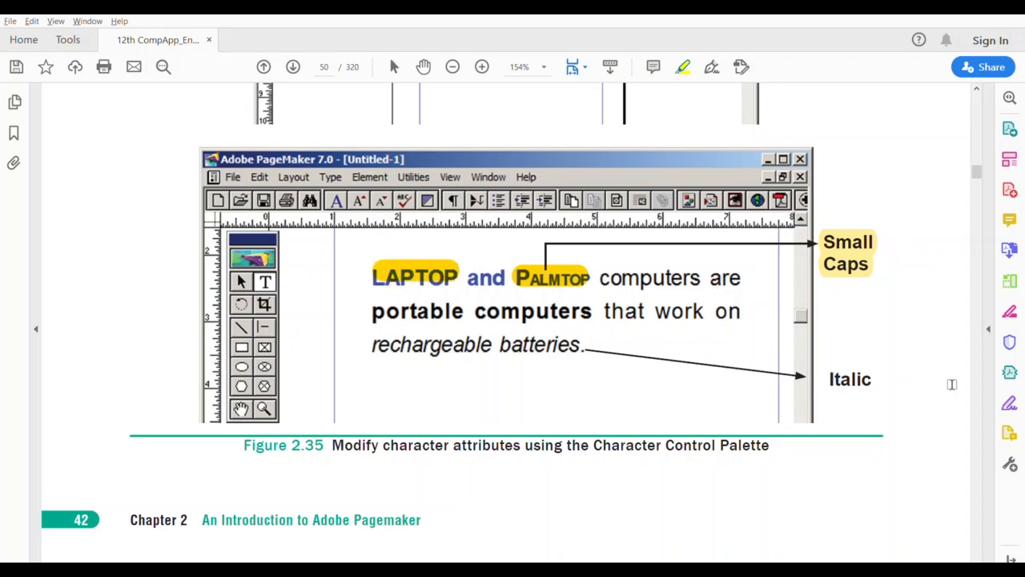
drag(379, 344, 581, 345)
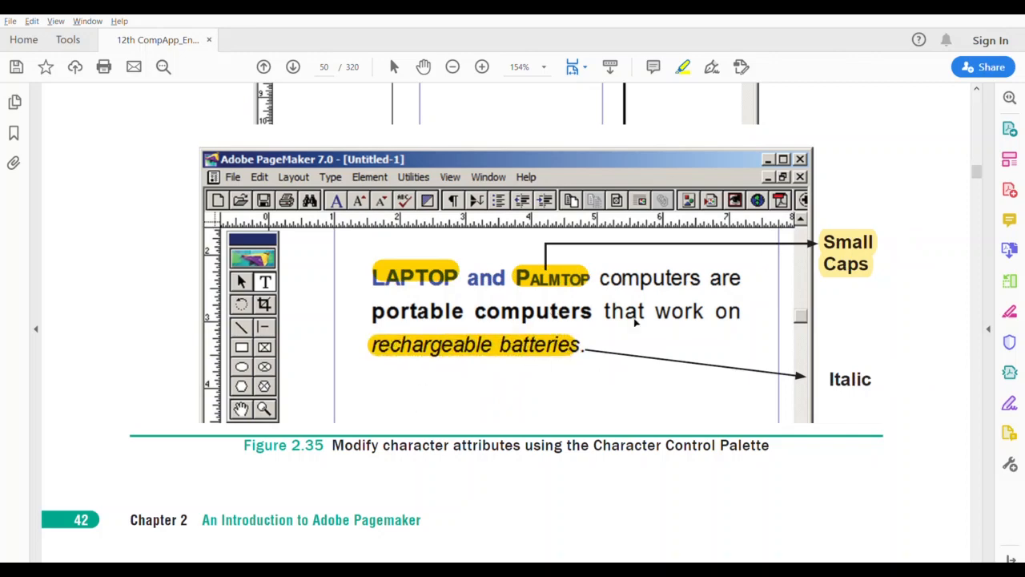
Review the formatted text examples and the Character Control Palette diagram in Figure 2.34.
scroll(773, 341, down, 4)
scroll(773, 340, up, 3)
scroll(794, 330, up, 2)
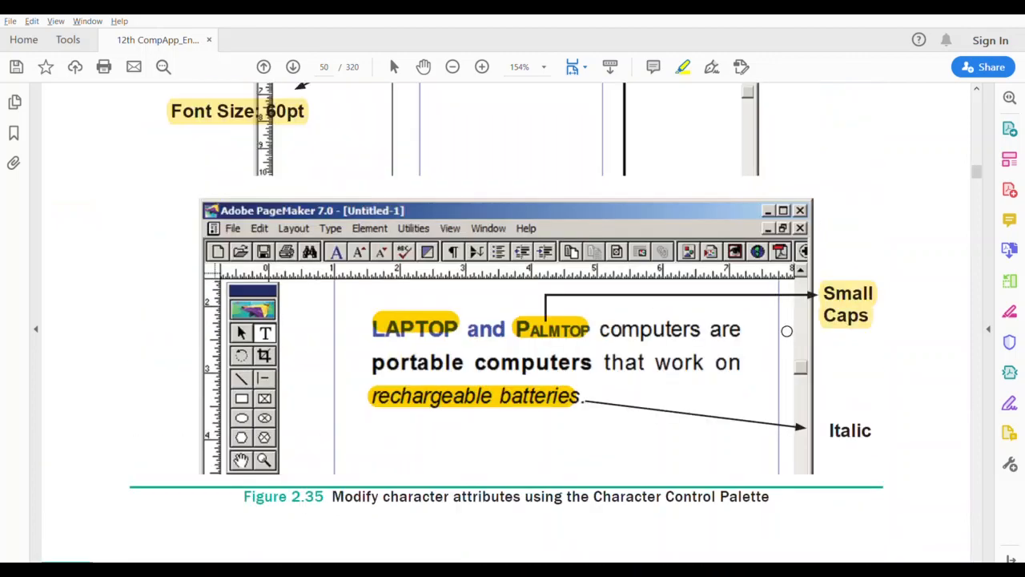
scroll(648, 343, up, 3)
scroll(647, 343, up, 2)
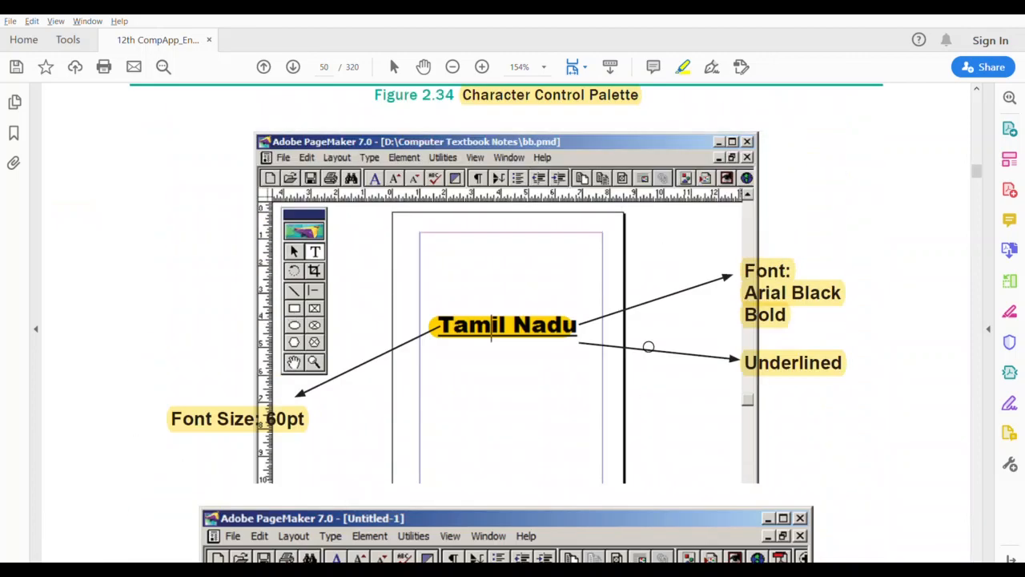
scroll(649, 346, up, 8)
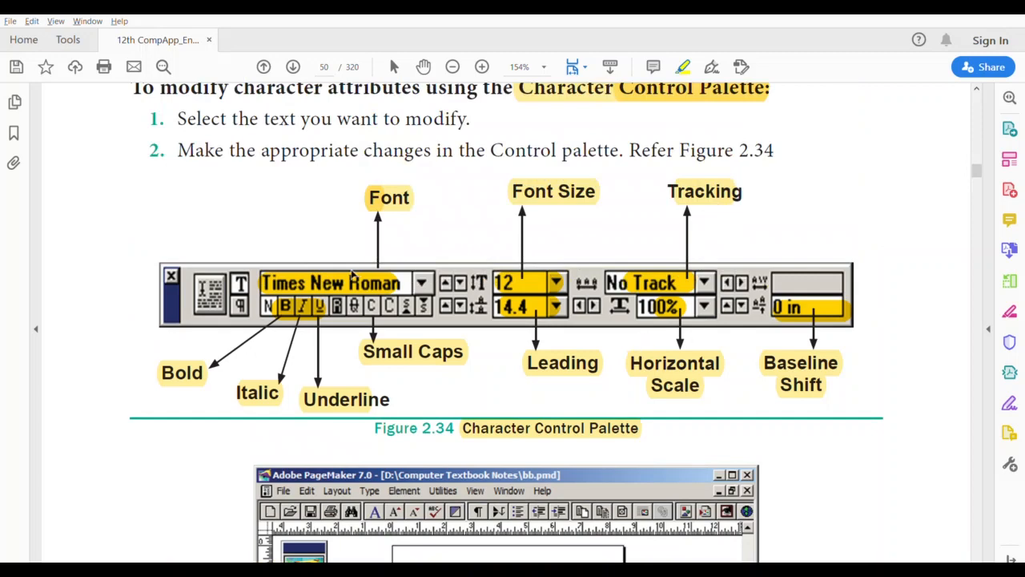
Switch to Adobe PageMaker and move the Control palette to the lower margin of the page.
key(alt+Tab)
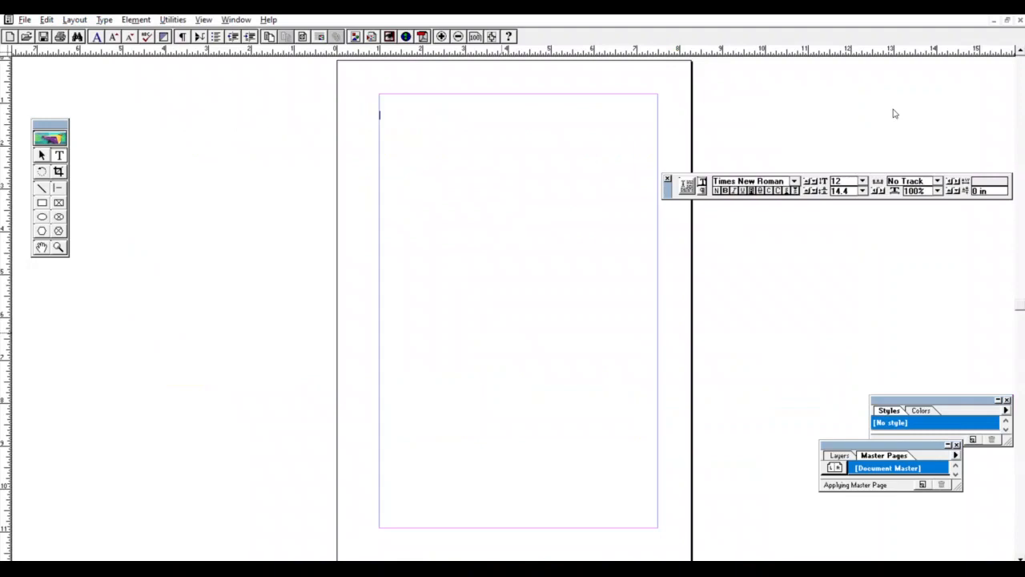
drag(666, 184, 500, 242)
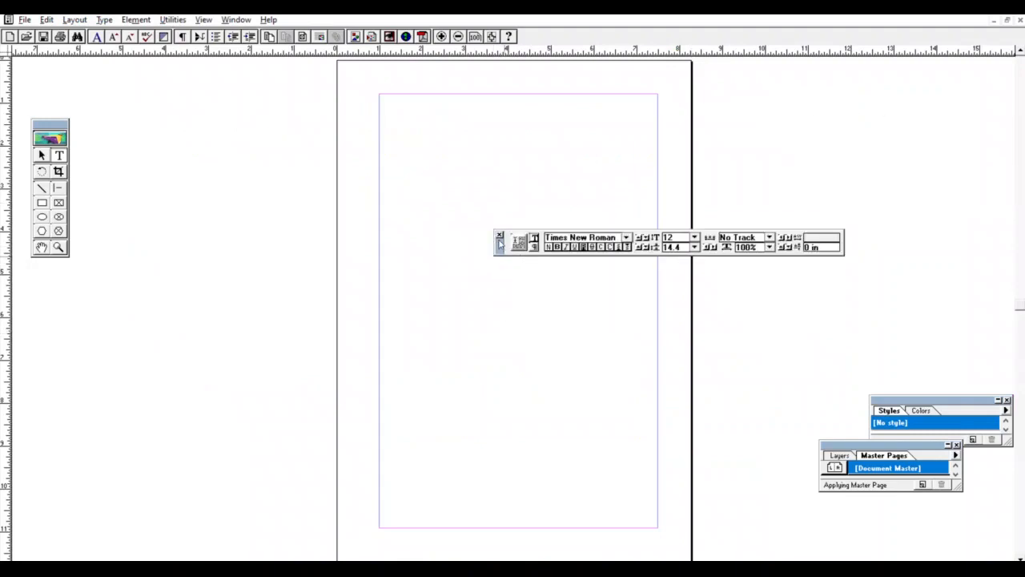
drag(491, 559, 406, 530)
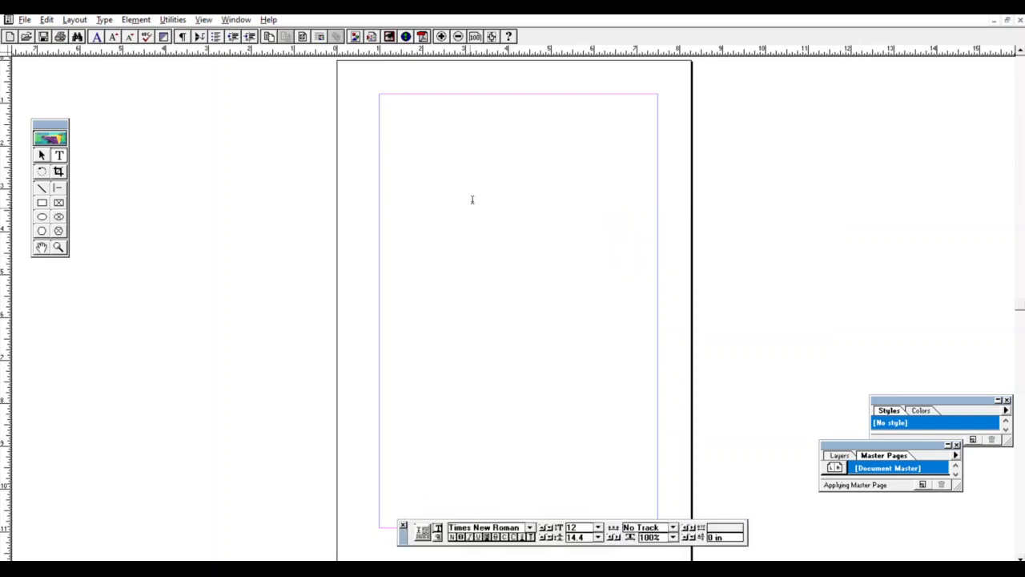
text(H)
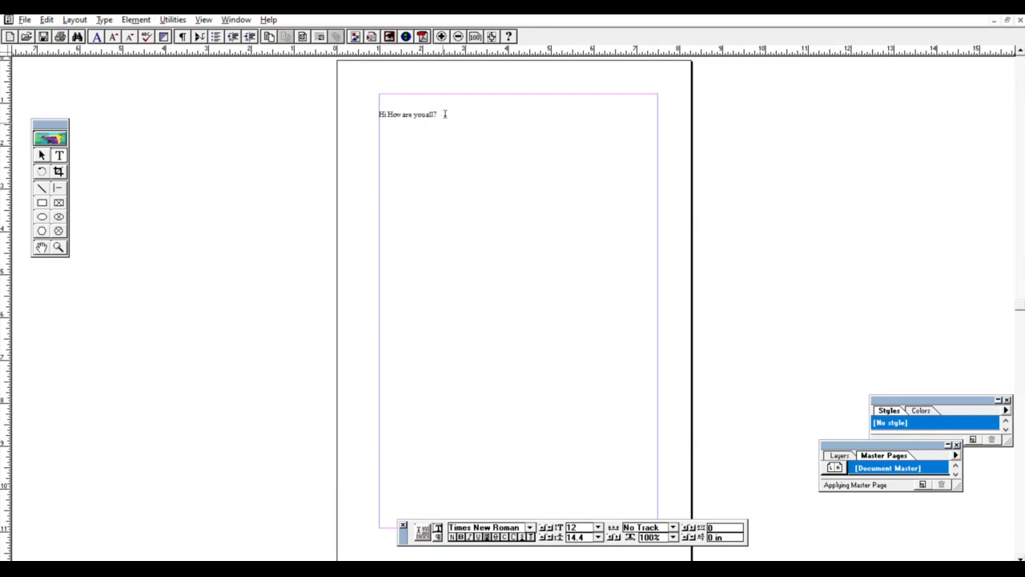
shift+click(383, 104)
click(463, 119)
shift+click(367, 112)
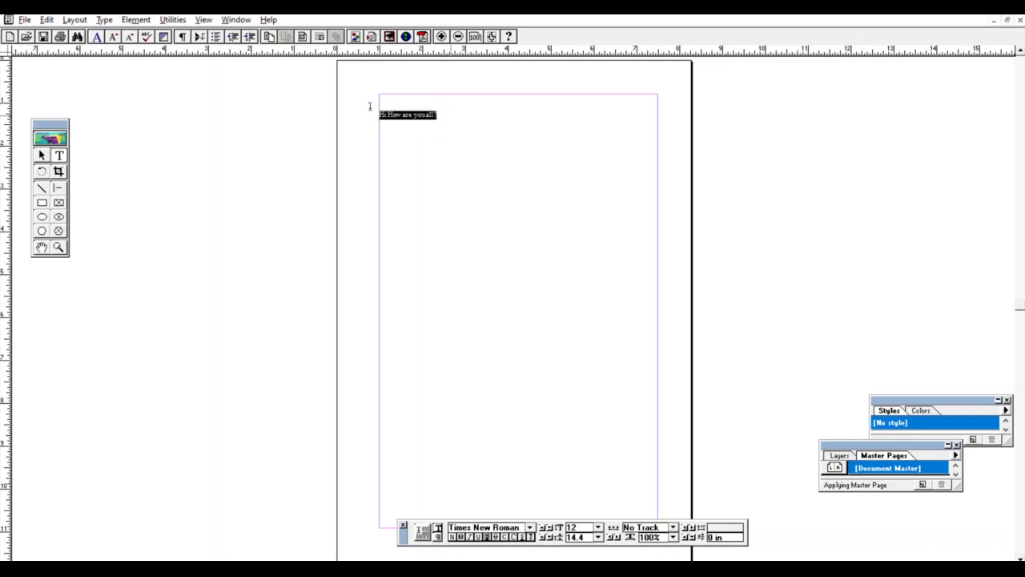
click(529, 527)
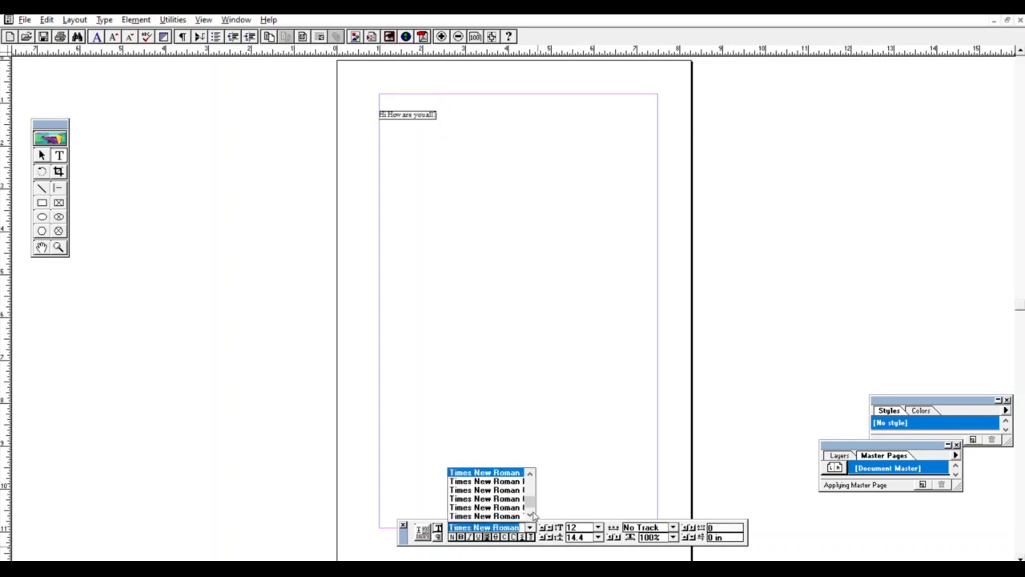
drag(534, 516, 535, 466)
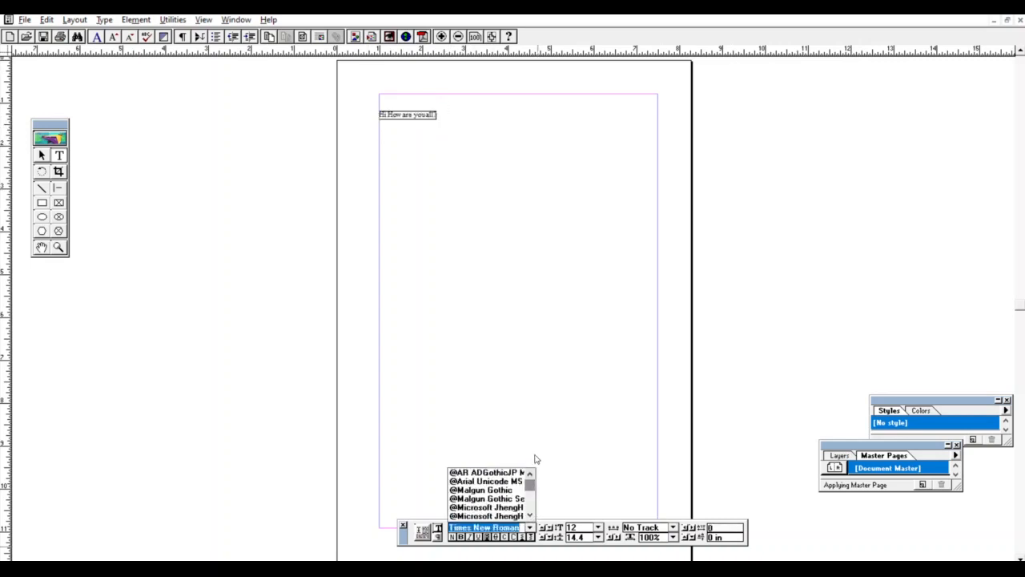
click(501, 476)
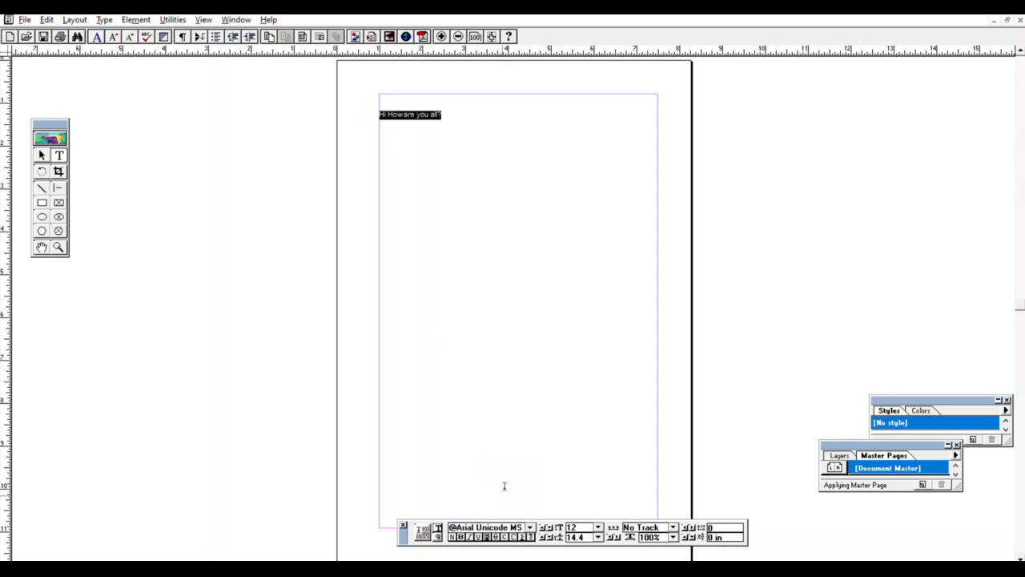
click(493, 369)
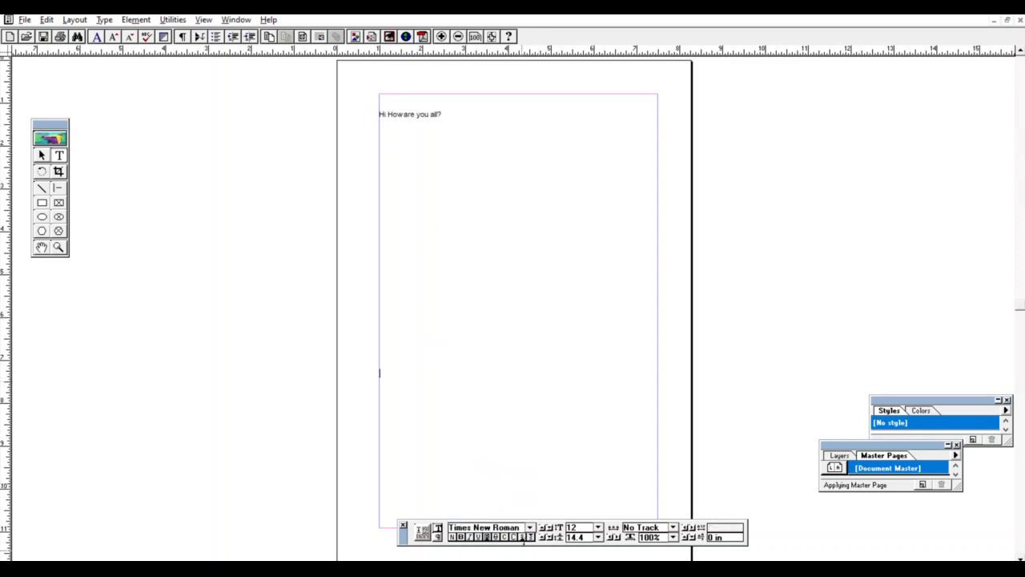
click(529, 526)
click(492, 499)
click(530, 526)
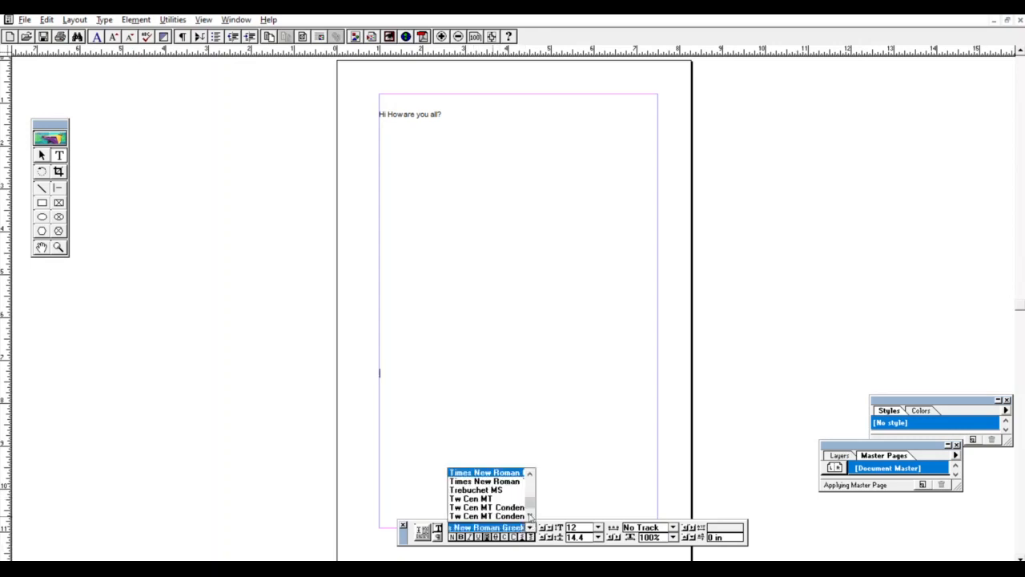
click(484, 508)
drag(448, 114, 367, 104)
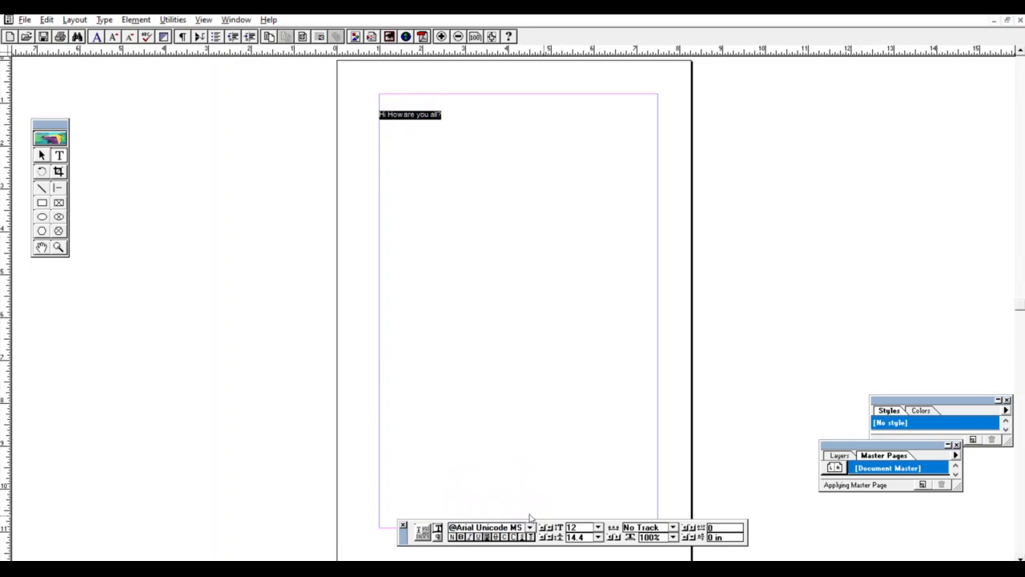
click(530, 527)
click(504, 501)
click(506, 409)
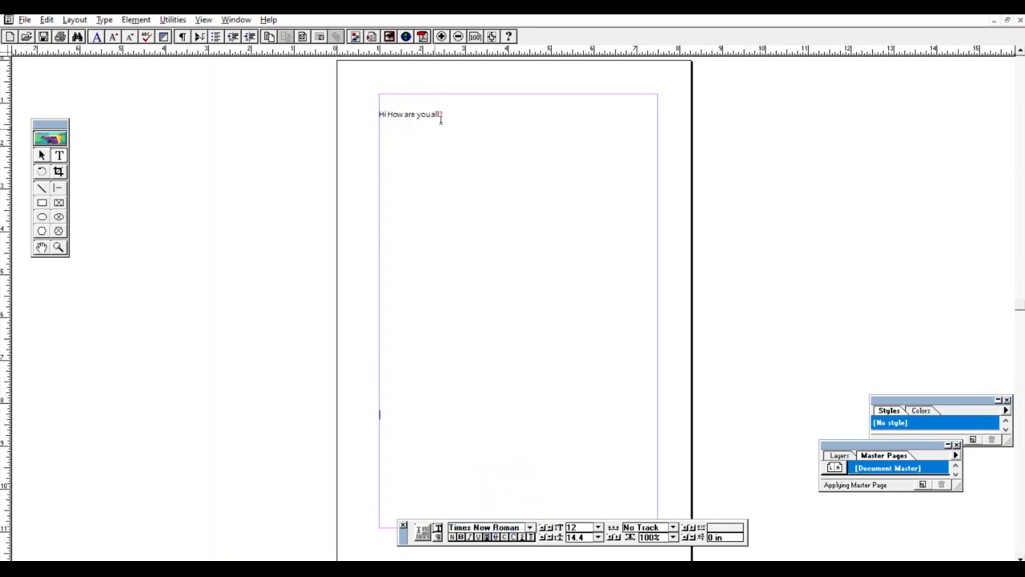
Set the font size of the whole "Hi How are you all?" text to 72.
drag(449, 111, 381, 109)
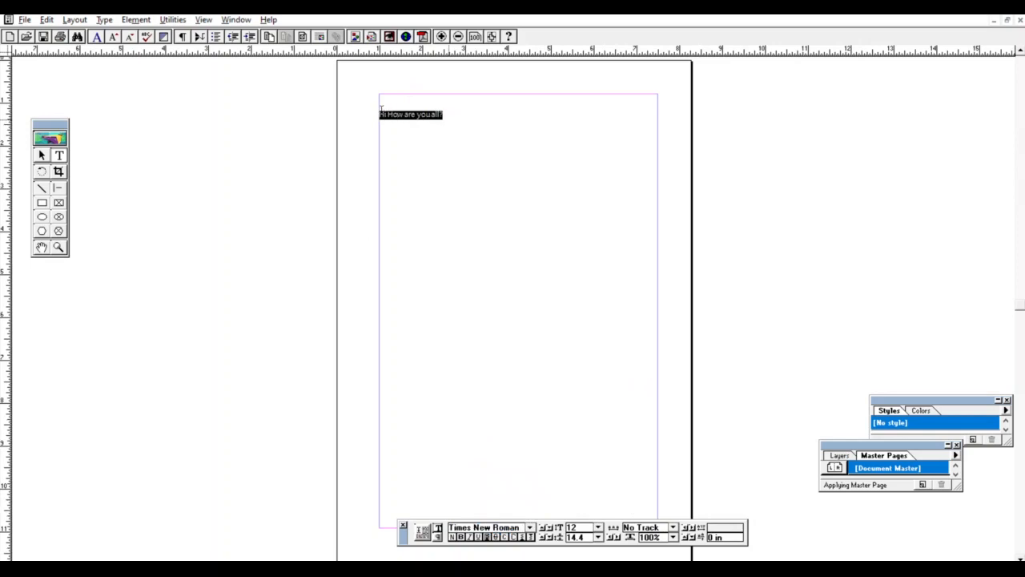
click(598, 526)
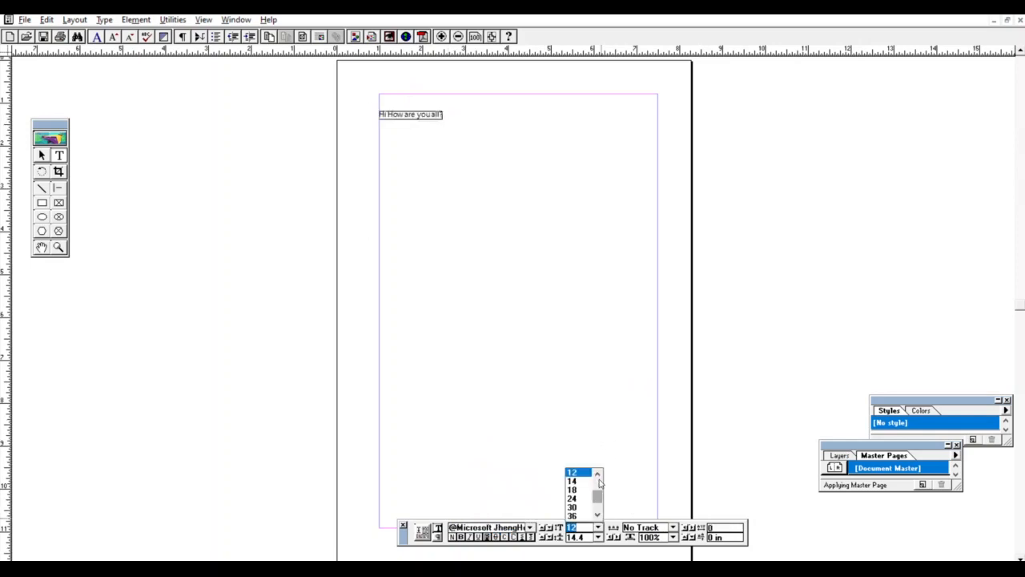
drag(597, 492, 598, 513)
click(574, 515)
click(575, 451)
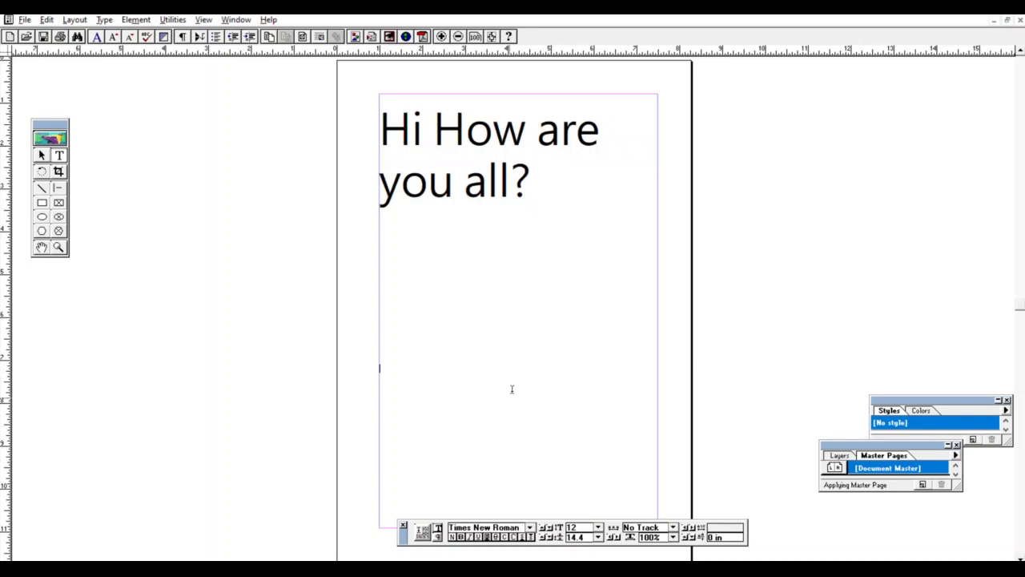
Change the font of the whole "Hi How are you all?" text to SimSun.
drag(529, 189, 383, 98)
click(530, 526)
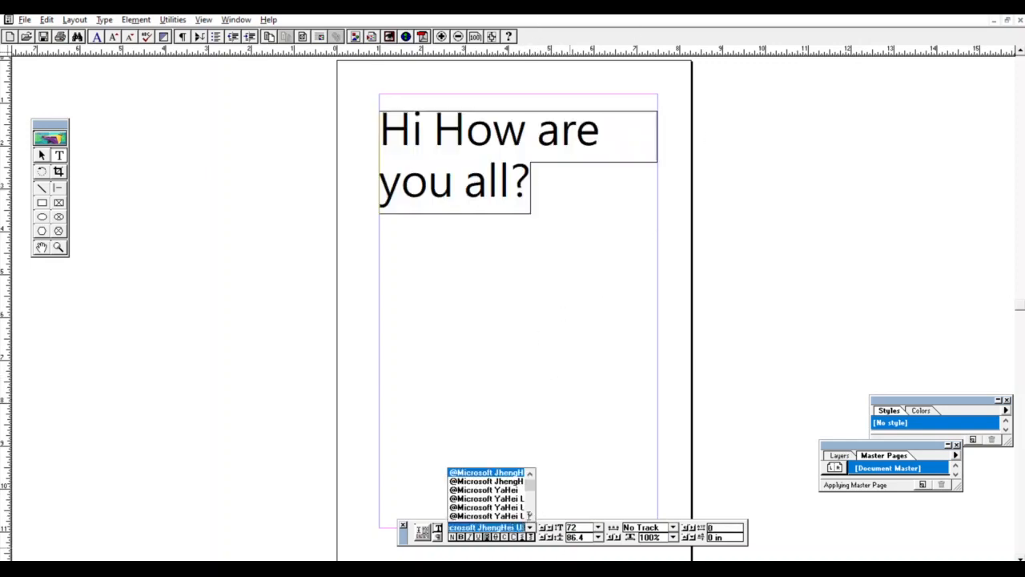
scroll(489, 496, down, 12)
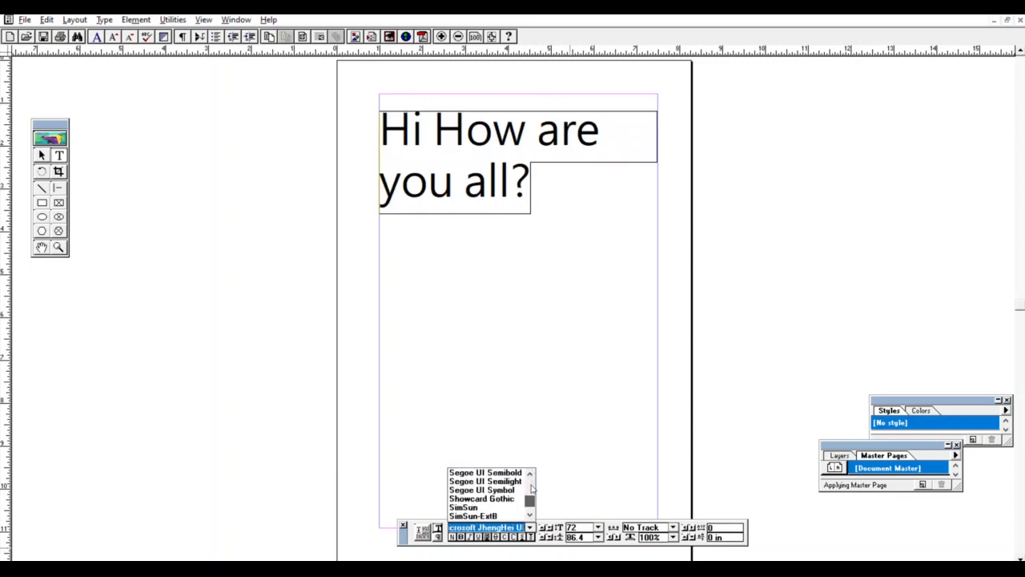
click(469, 507)
click(493, 366)
Change the font of the whole "Hi How are you all?" text to Sitka Small.
click(529, 527)
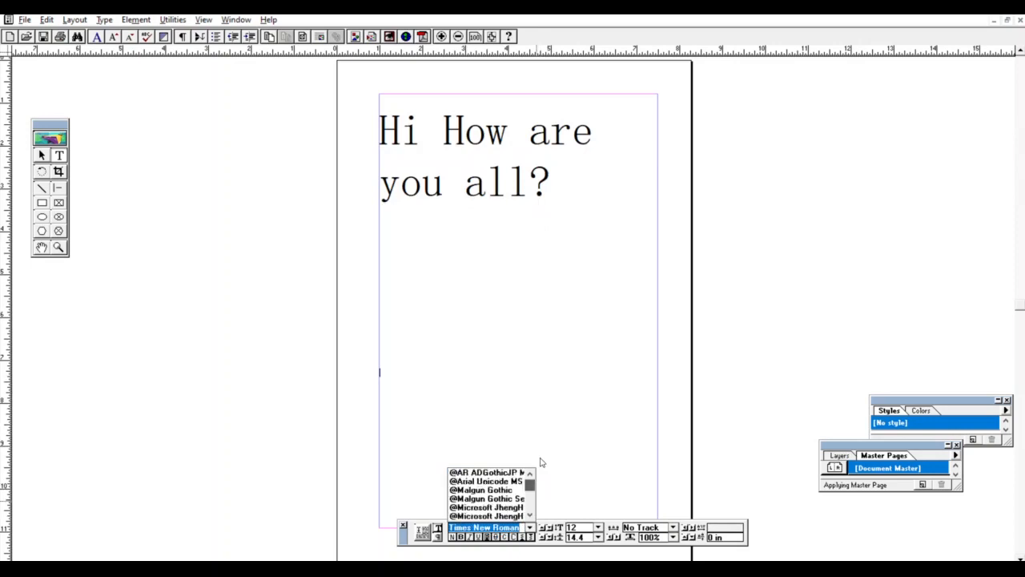
click(484, 488)
triple_click(571, 176)
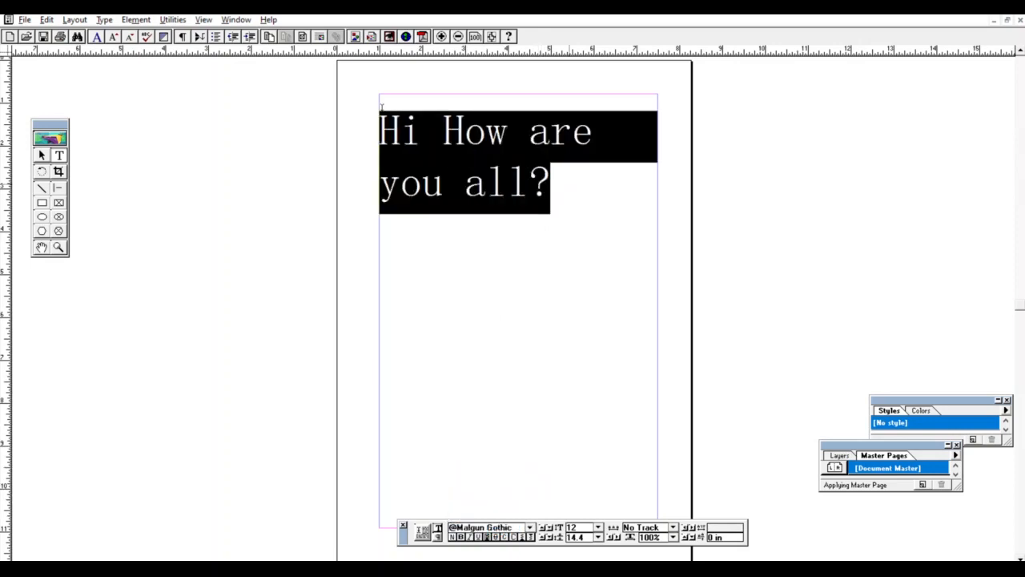
click(530, 523)
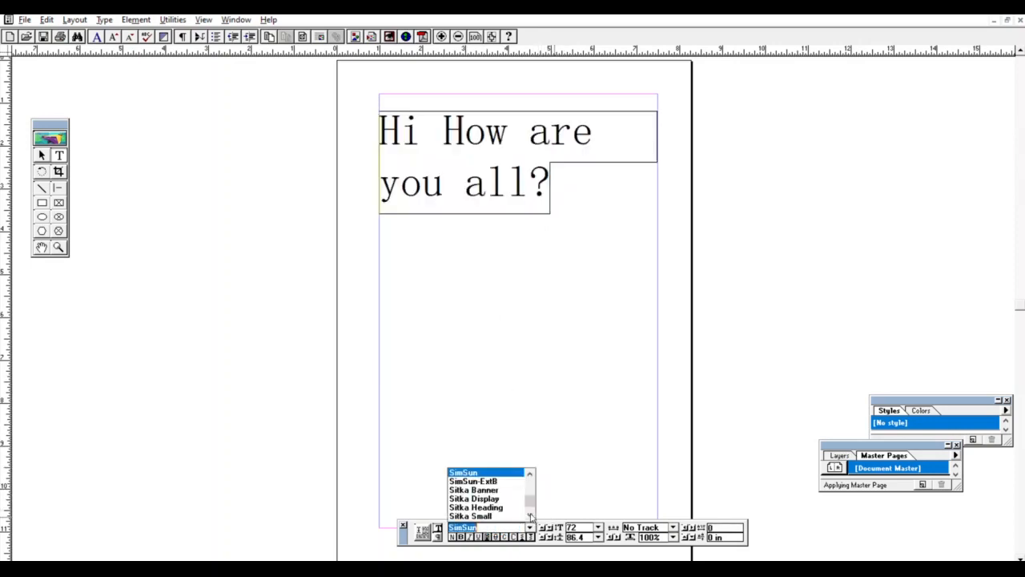
click(473, 516)
click(496, 400)
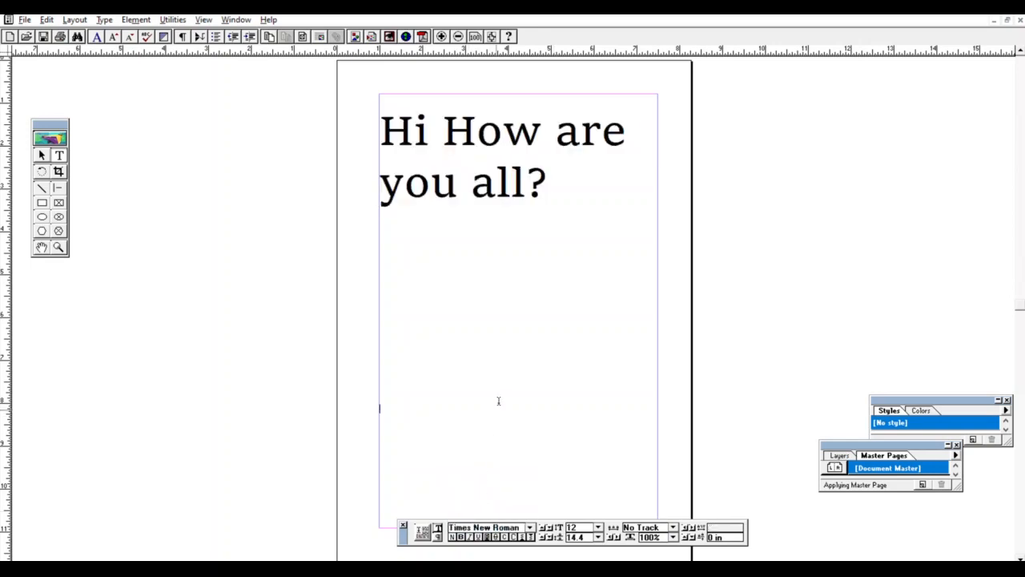
Change the font of the whole "Hi How are you all?" text to Sylfaen.
drag(578, 183, 369, 112)
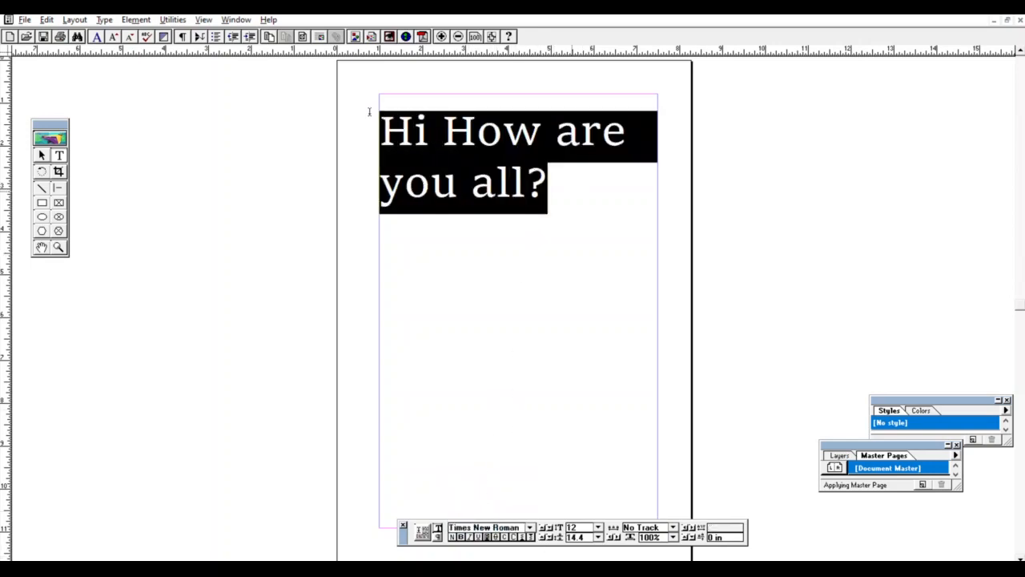
click(530, 523)
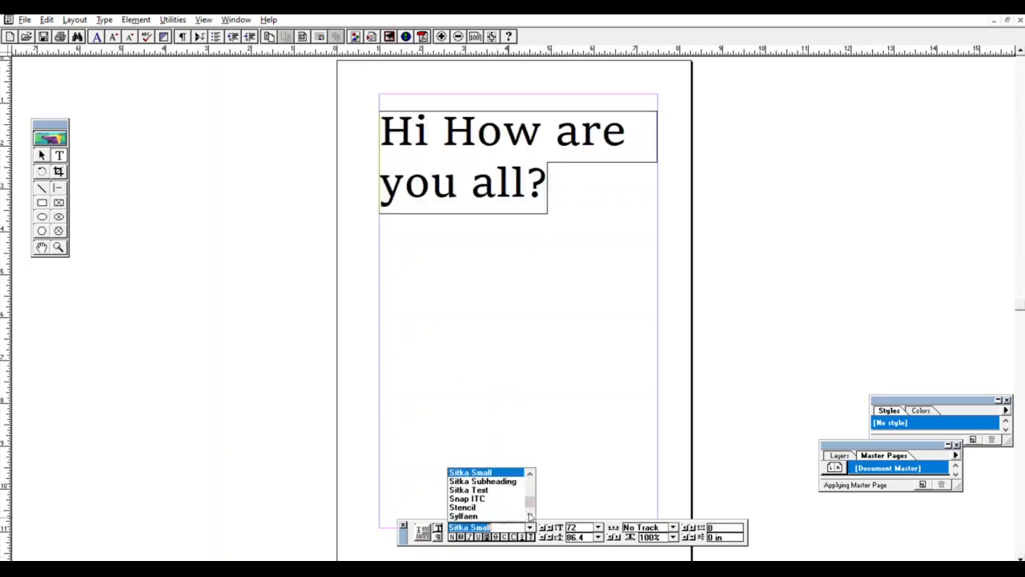
click(463, 515)
click(557, 326)
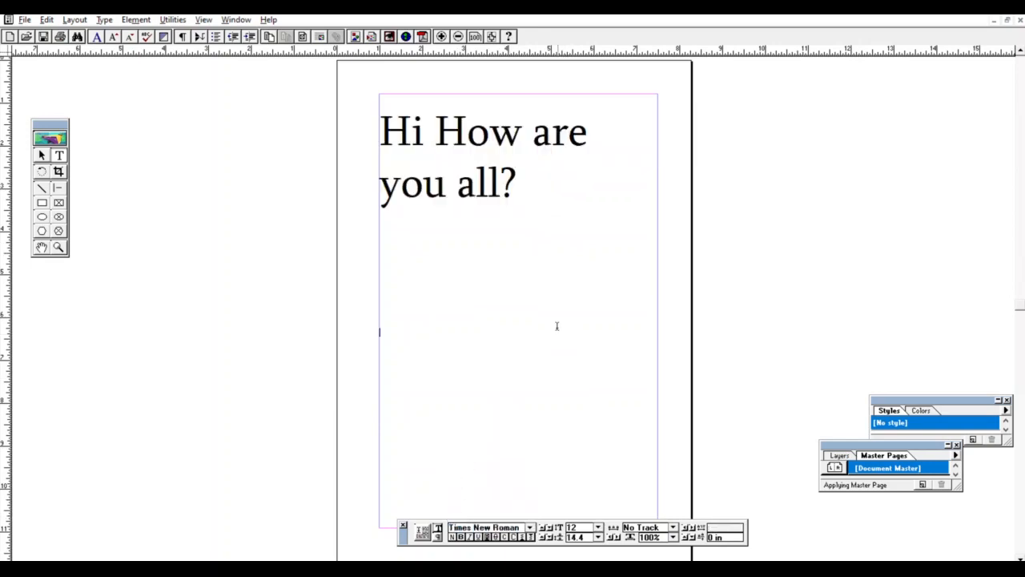
Change the font of the whole "Hi How are you all?" text to Yu Gothic UI Semilight.
drag(522, 172, 381, 92)
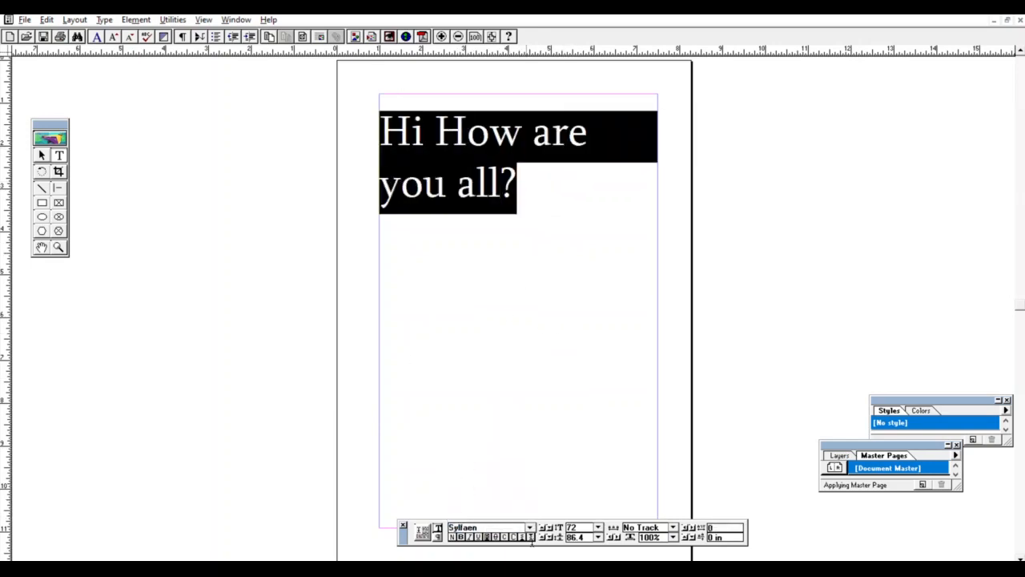
click(529, 527)
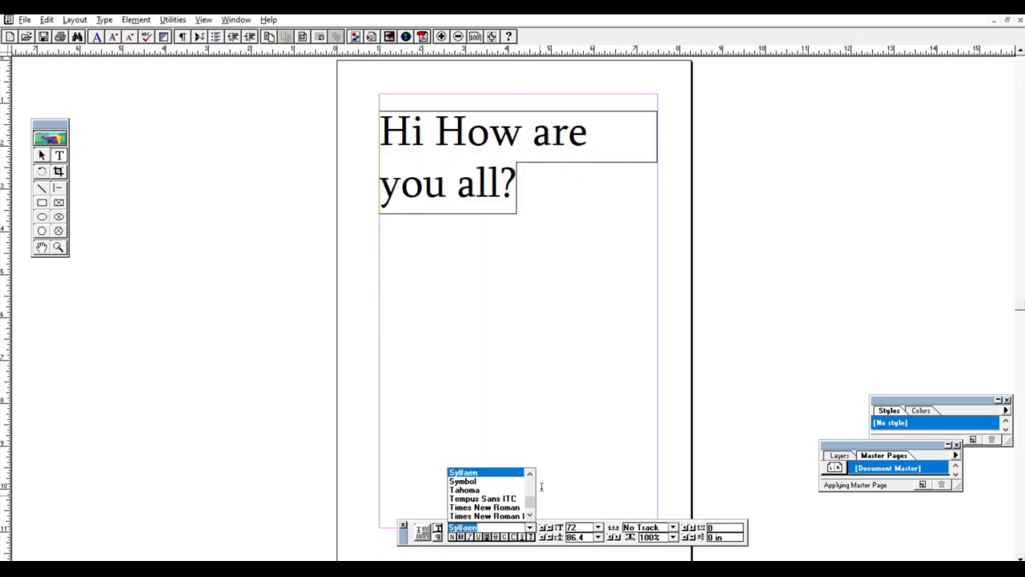
mouse_move(530, 499)
mouse_down()
mouse_move(529, 474)
mouse_move(530, 503)
mouse_up()
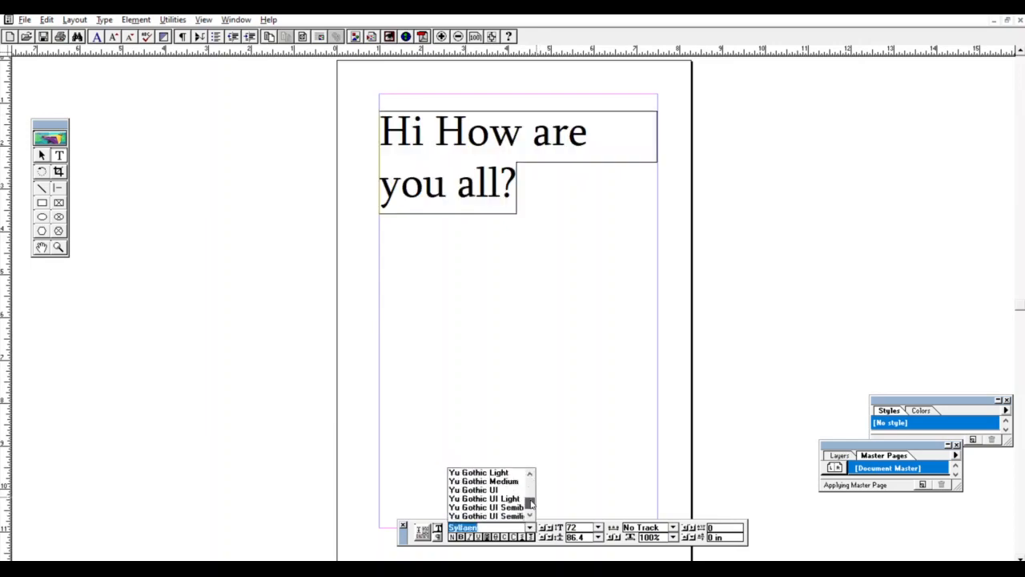
click(487, 516)
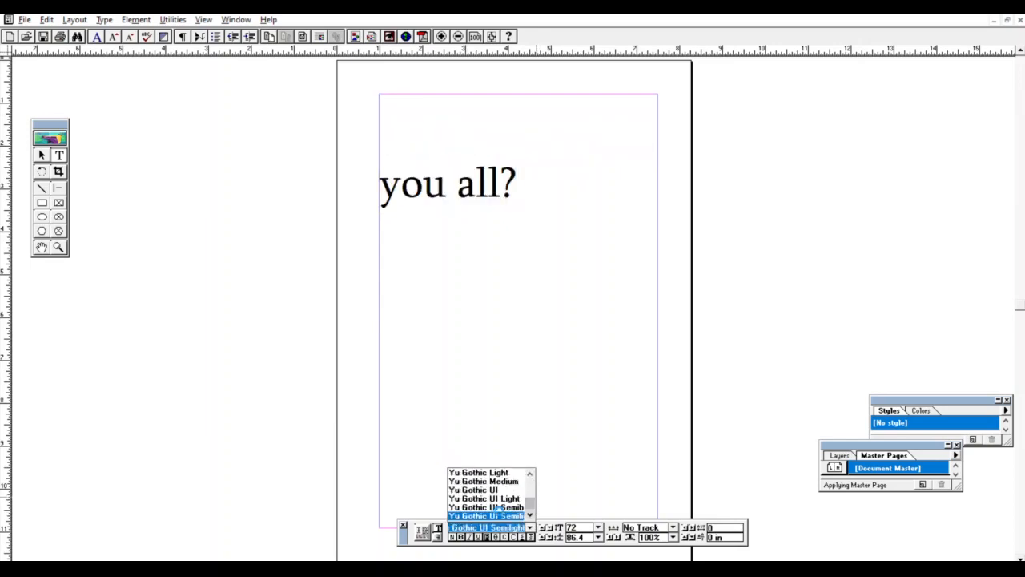
click(588, 415)
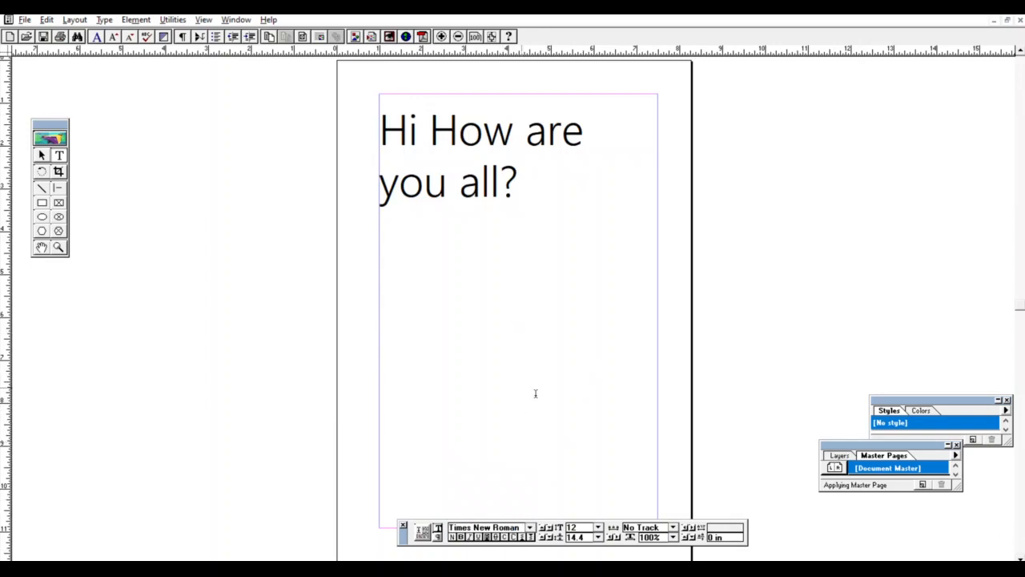
Switch the whole "Hi How are you all?" text between all caps and small caps, leaving it in all caps.
triple_click(538, 178)
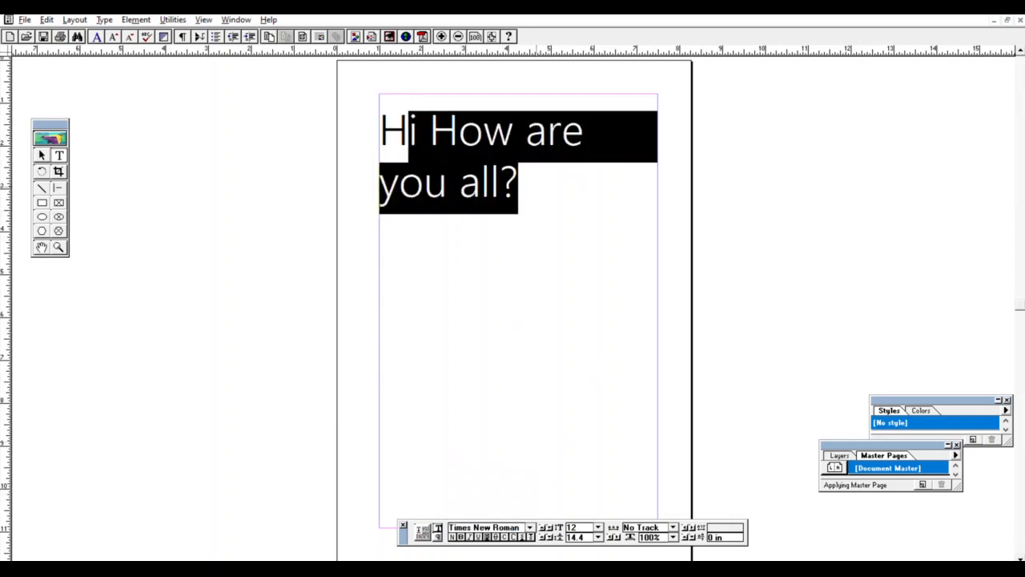
click(520, 535)
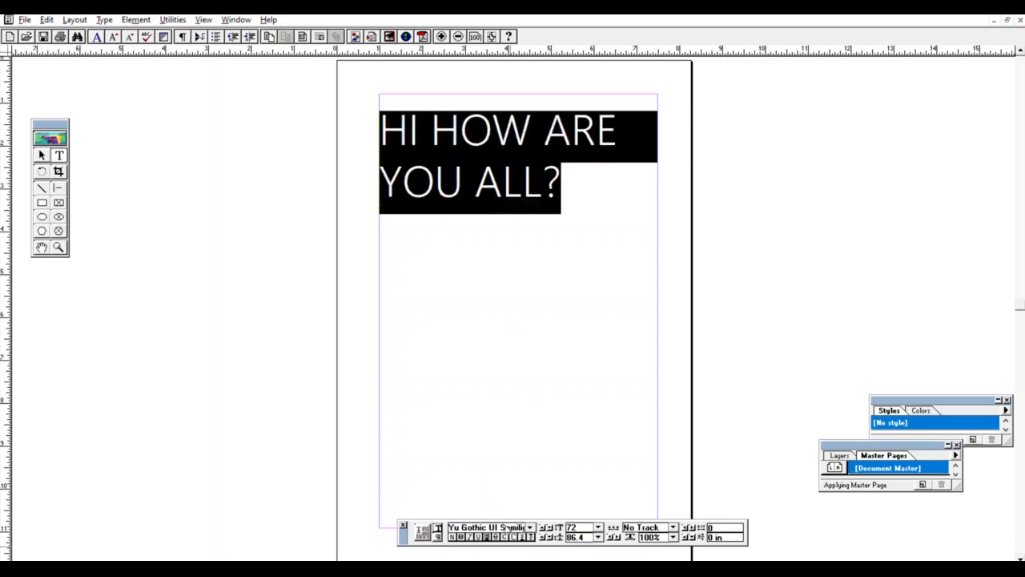
click(513, 535)
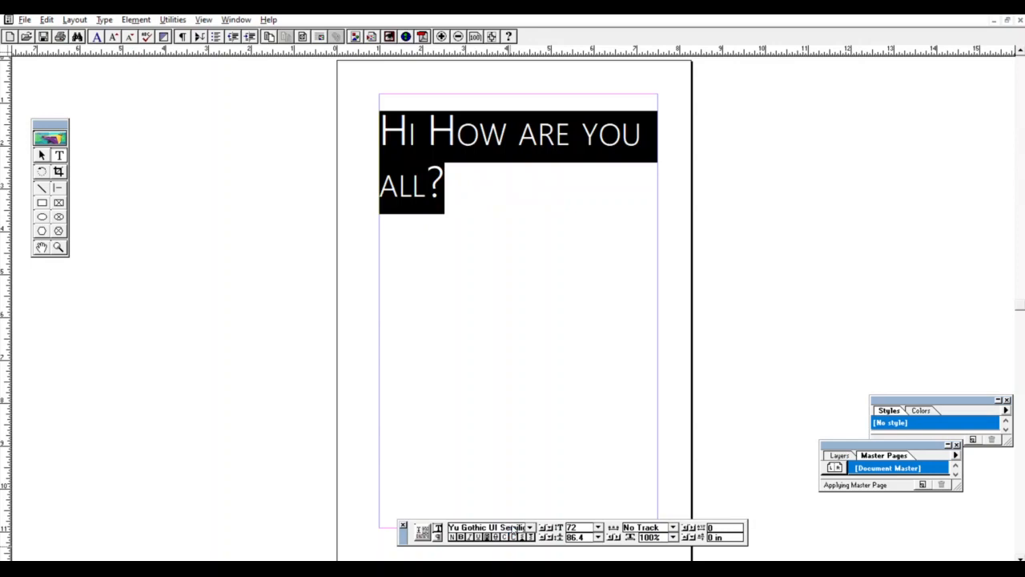
click(521, 535)
click(513, 535)
click(516, 532)
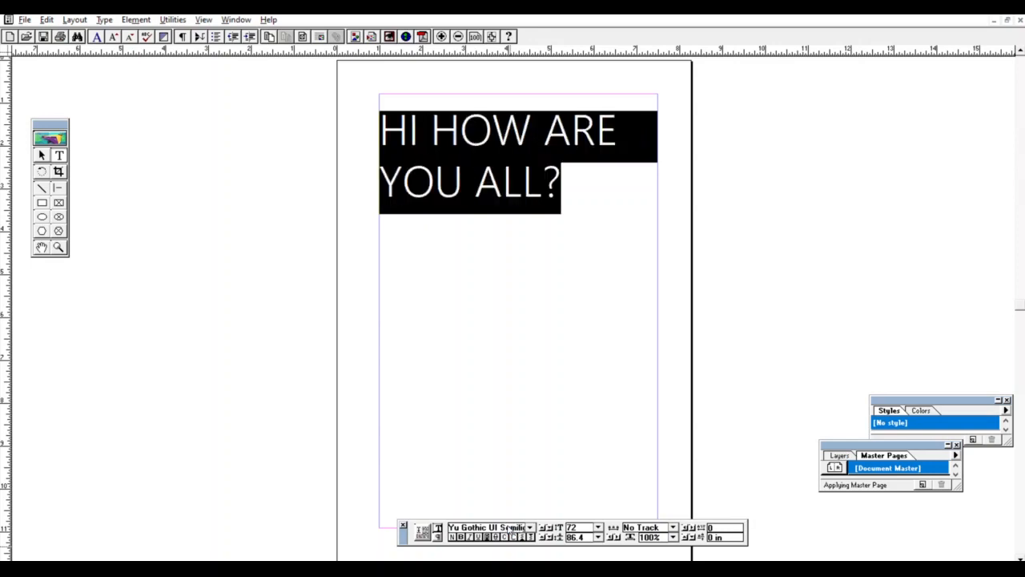
click(506, 535)
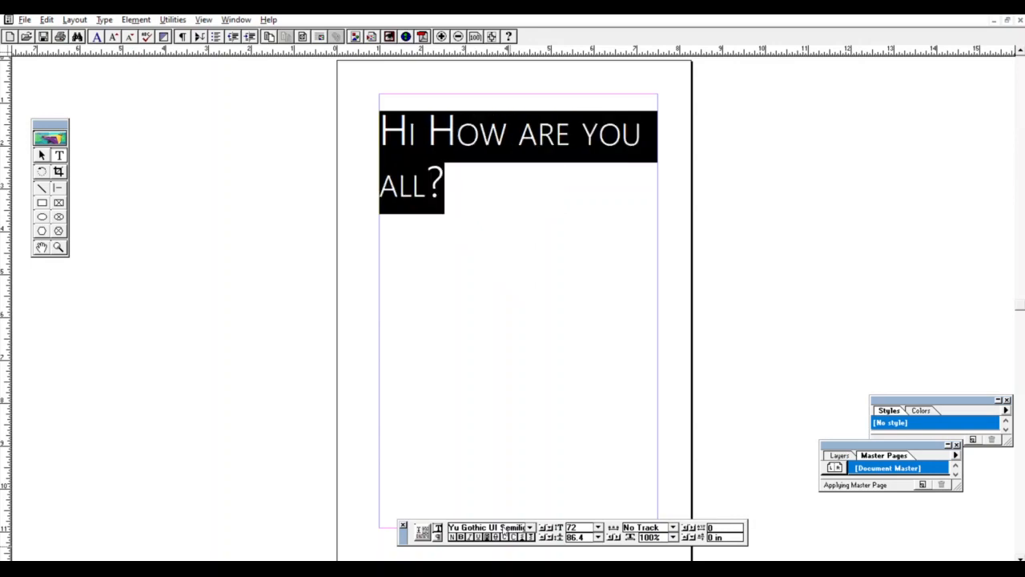
click(513, 536)
click(511, 535)
click(515, 535)
Underline the whole greeting text, trying bold and italic on it and removing both again.
click(461, 534)
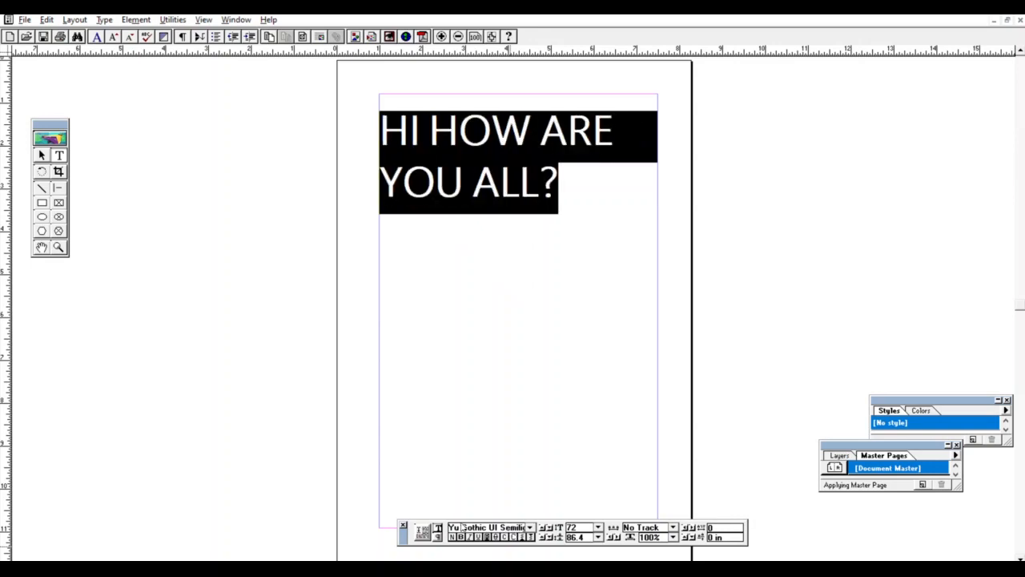
click(471, 535)
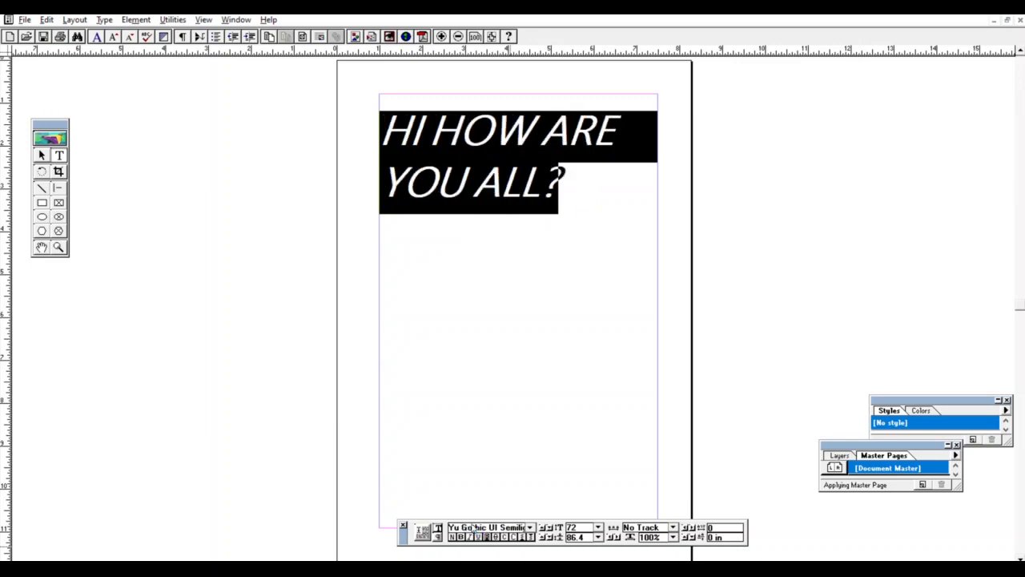
click(481, 535)
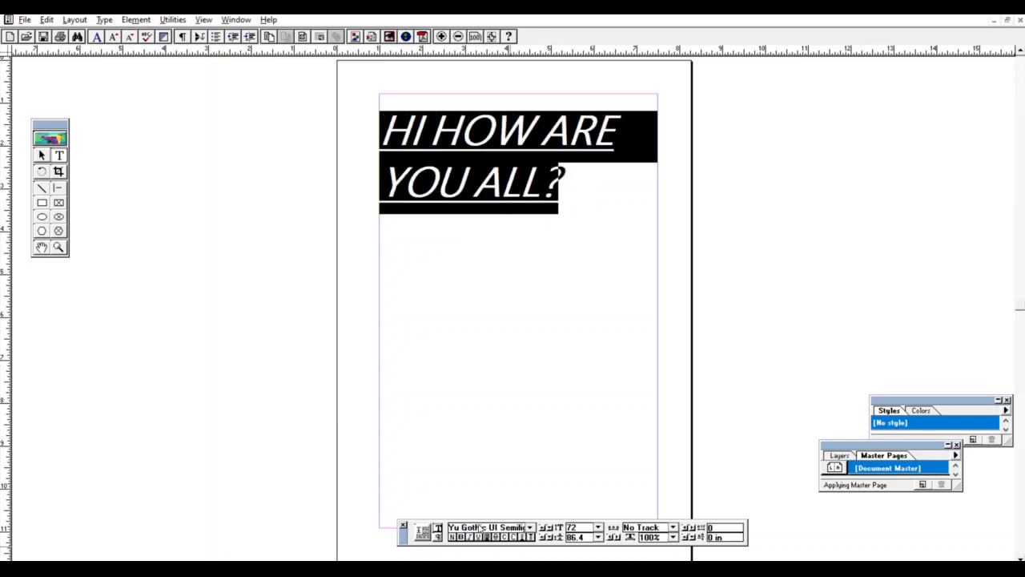
click(472, 534)
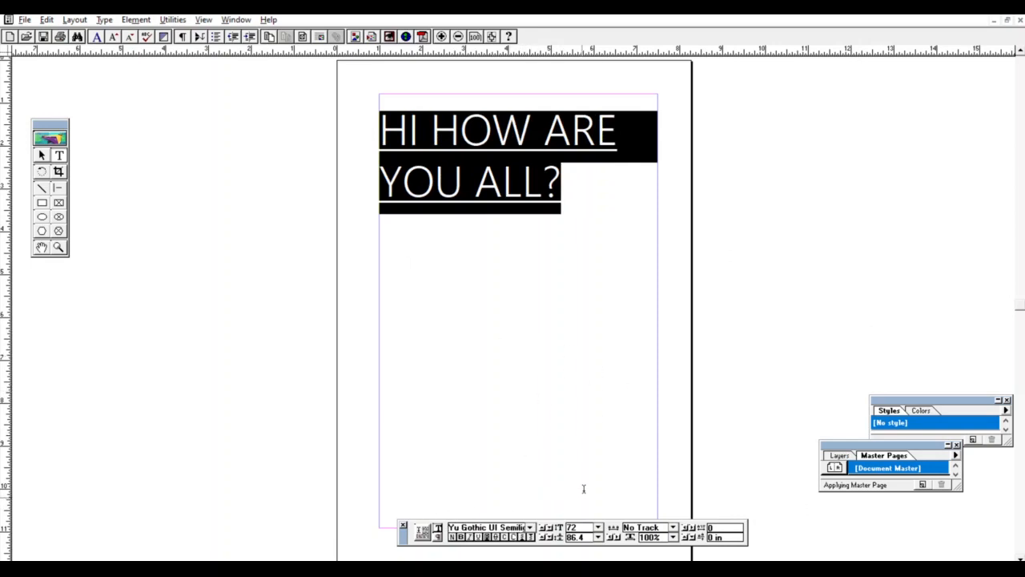
click(542, 369)
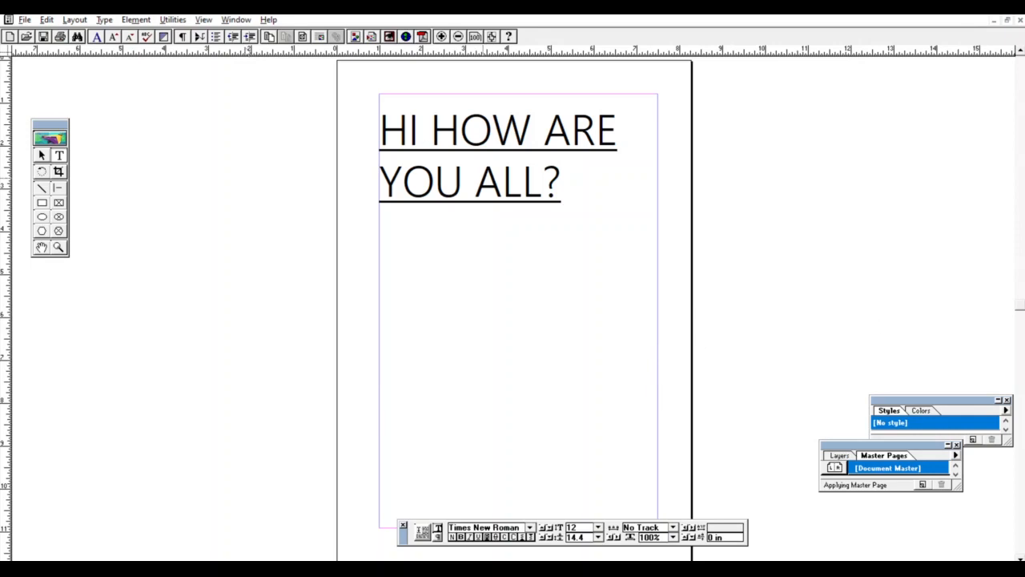
Colour the whole greeting text blue and its word "HOW" magenta.
drag(382, 124, 562, 185)
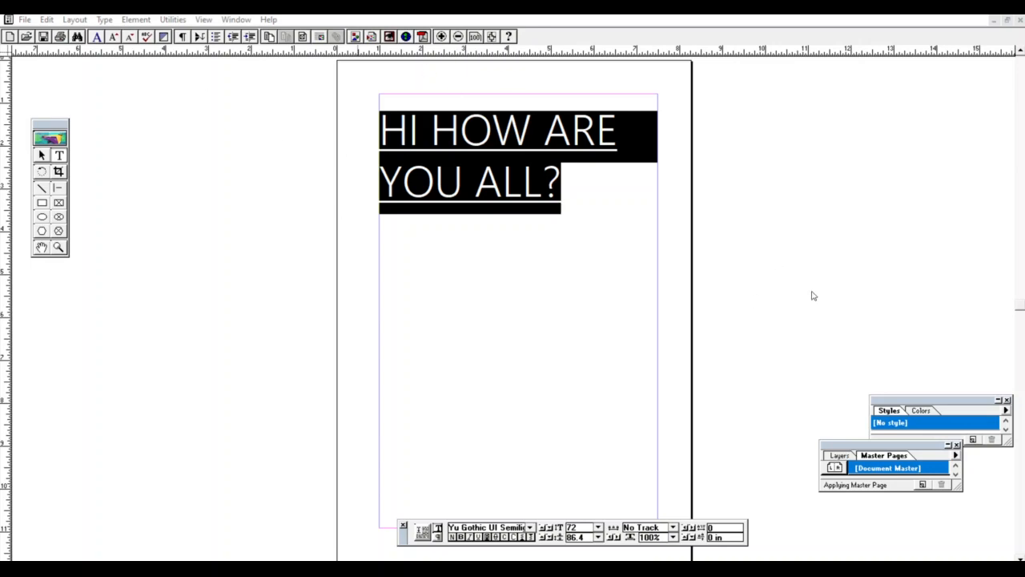
click(958, 210)
click(526, 270)
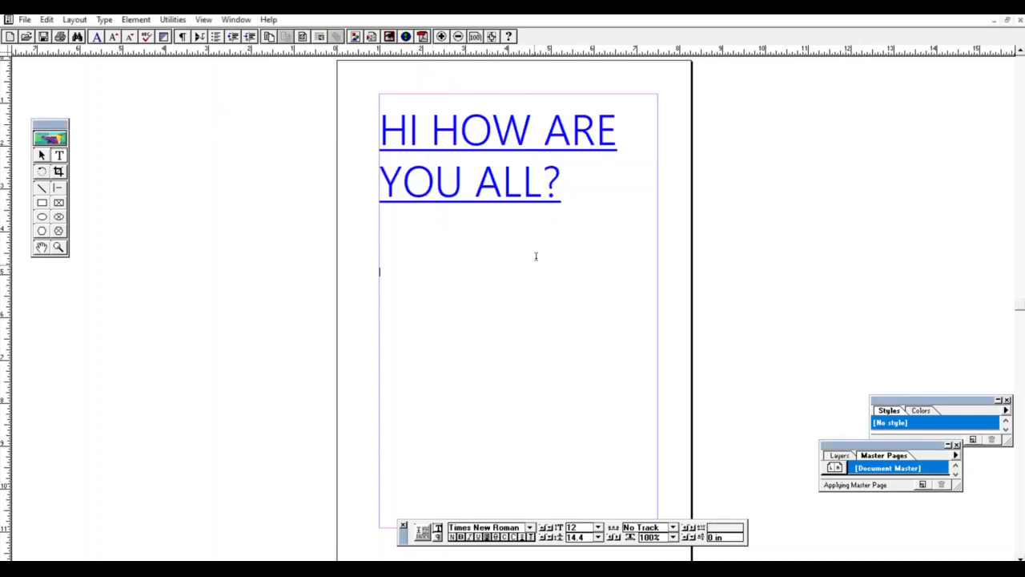
drag(429, 130, 532, 136)
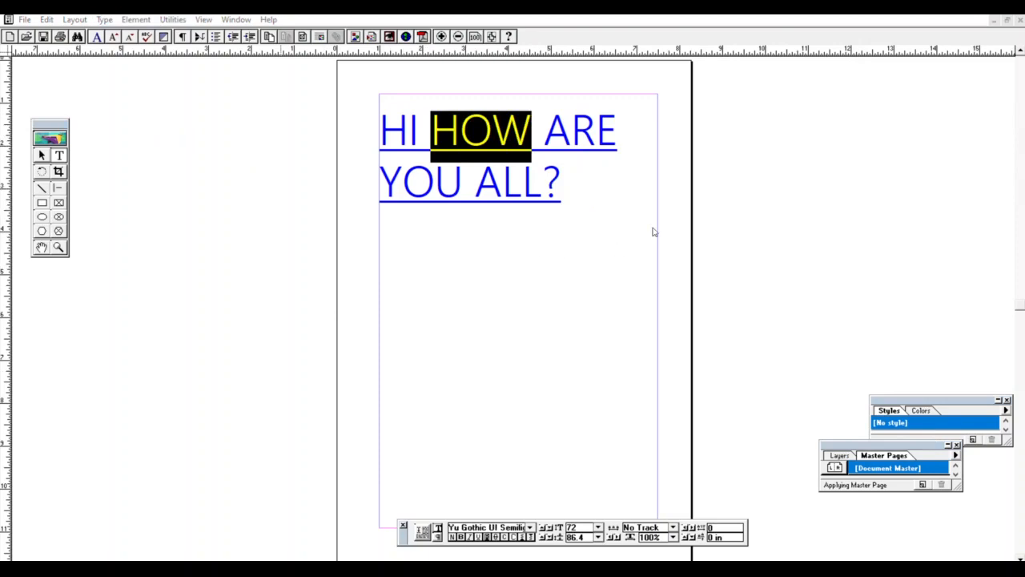
click(553, 283)
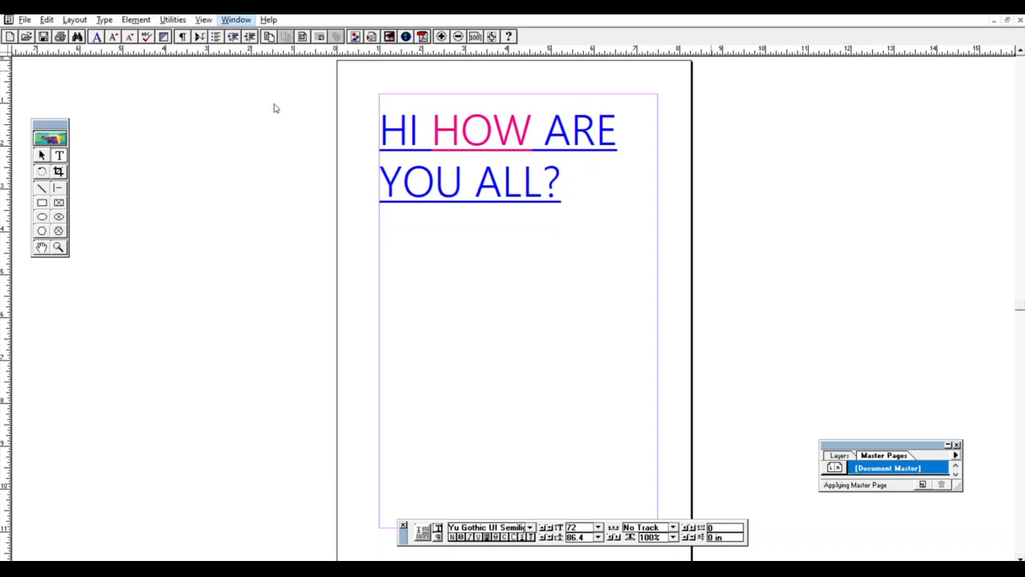
Show the Colors palette and colour the words "YOU ALL" red.
key(ctrl+j)
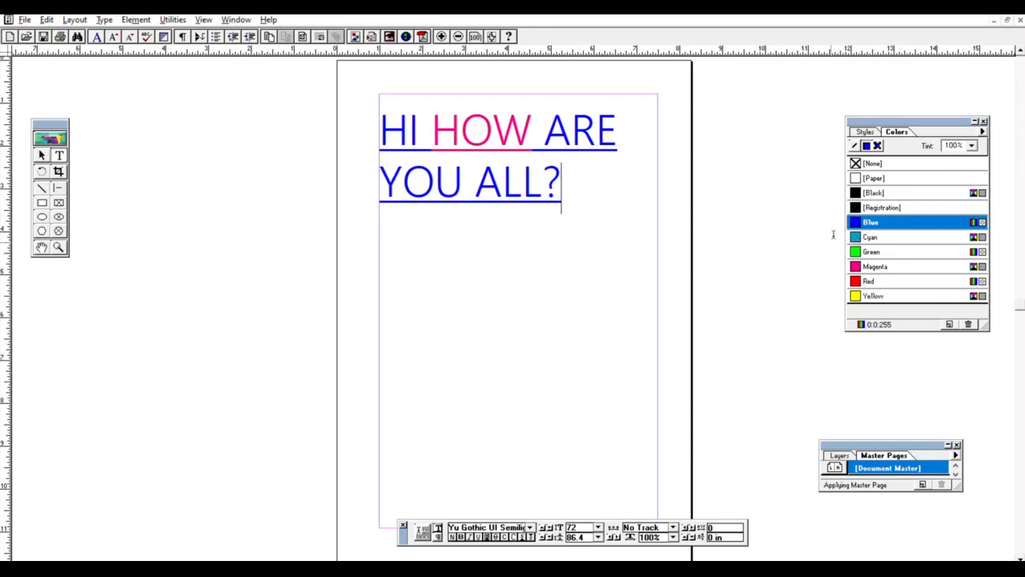
drag(542, 183, 383, 176)
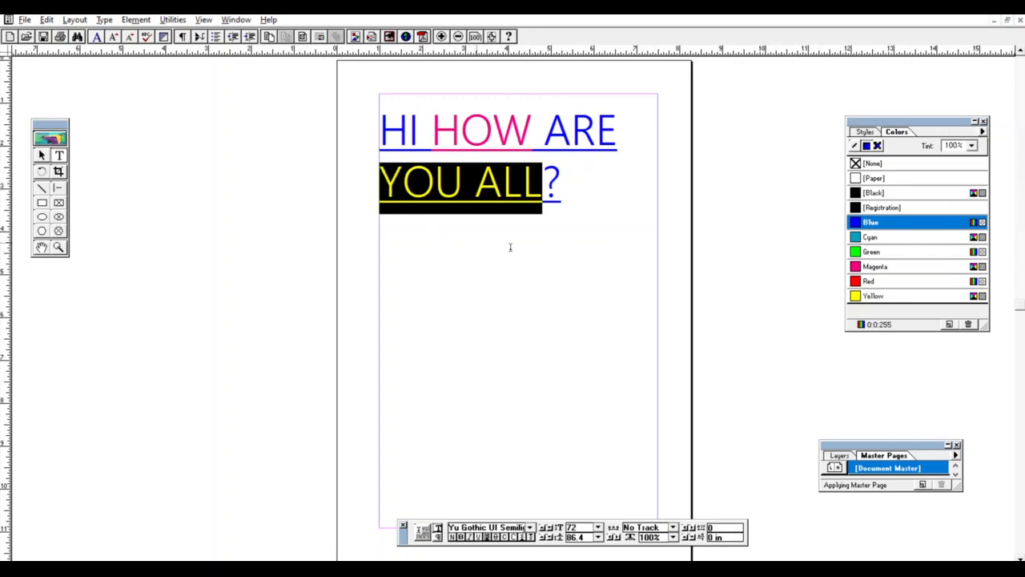
click(868, 281)
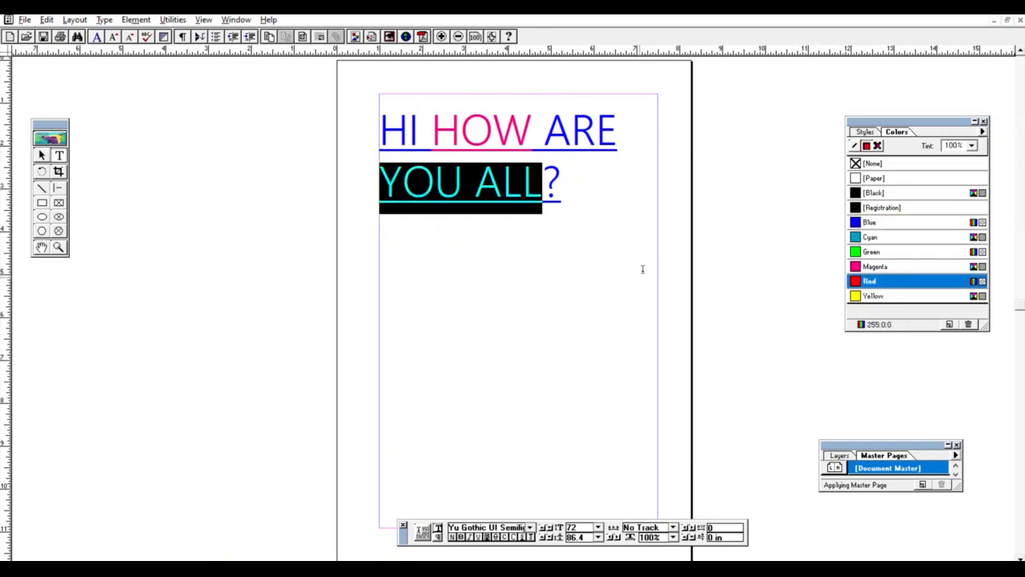
click(600, 265)
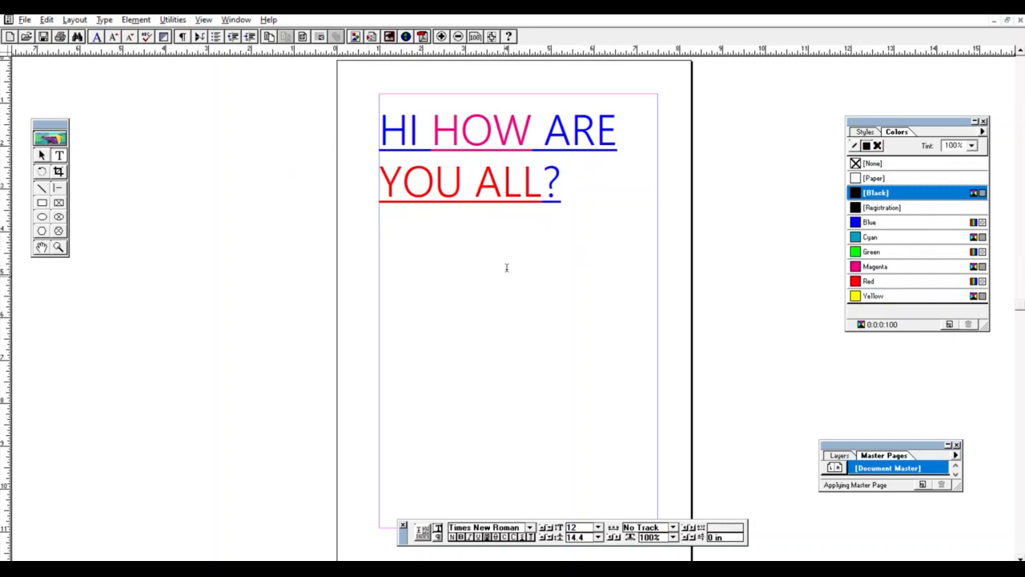
Add the text "hi all" below the greeting and colour it cyan.
text(hi all)
drag(405, 263, 342, 255)
click(868, 236)
click(489, 290)
Set the font size of the "hi all" text to 36.
drag(384, 274, 403, 267)
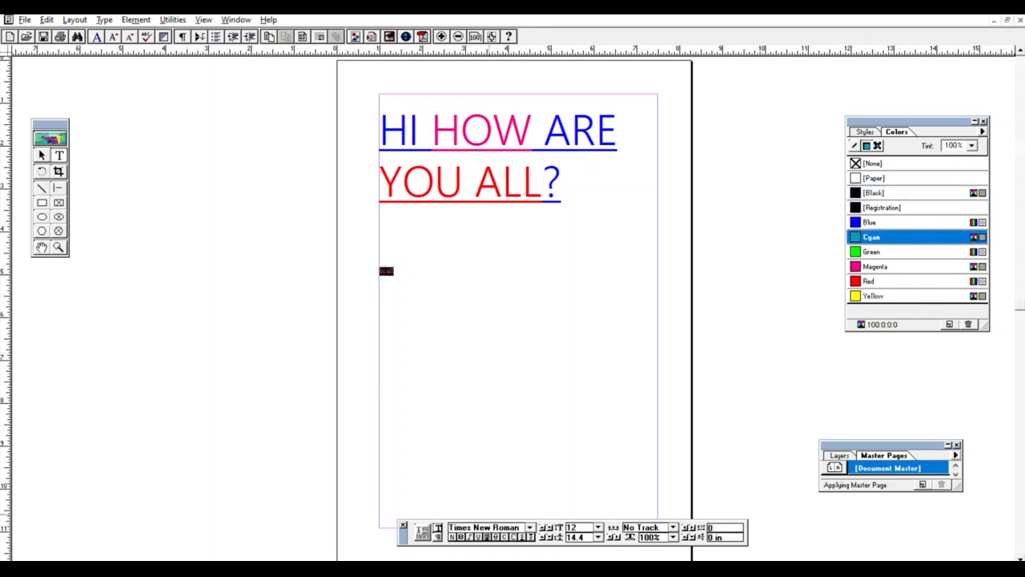
click(598, 527)
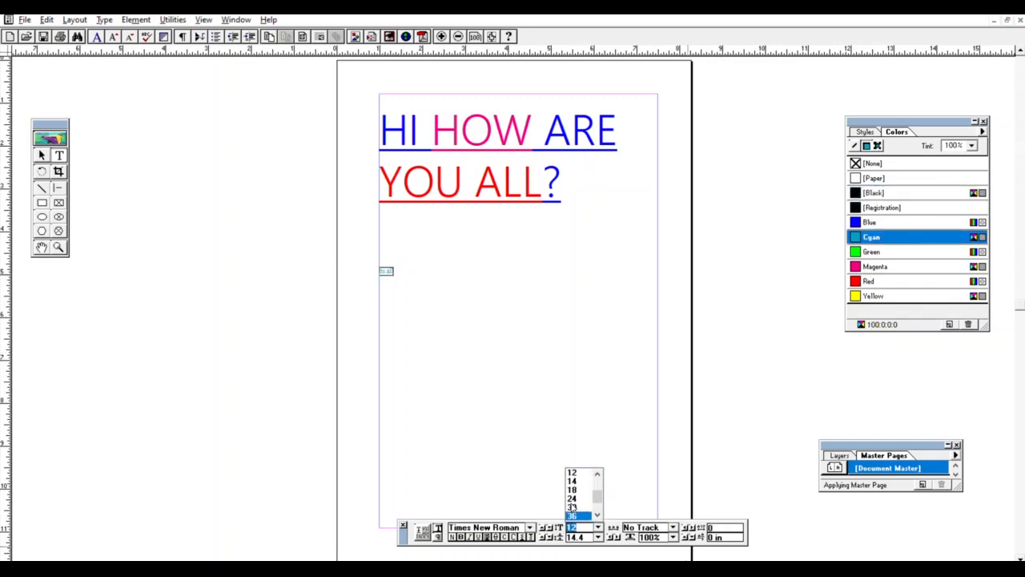
click(572, 513)
click(536, 412)
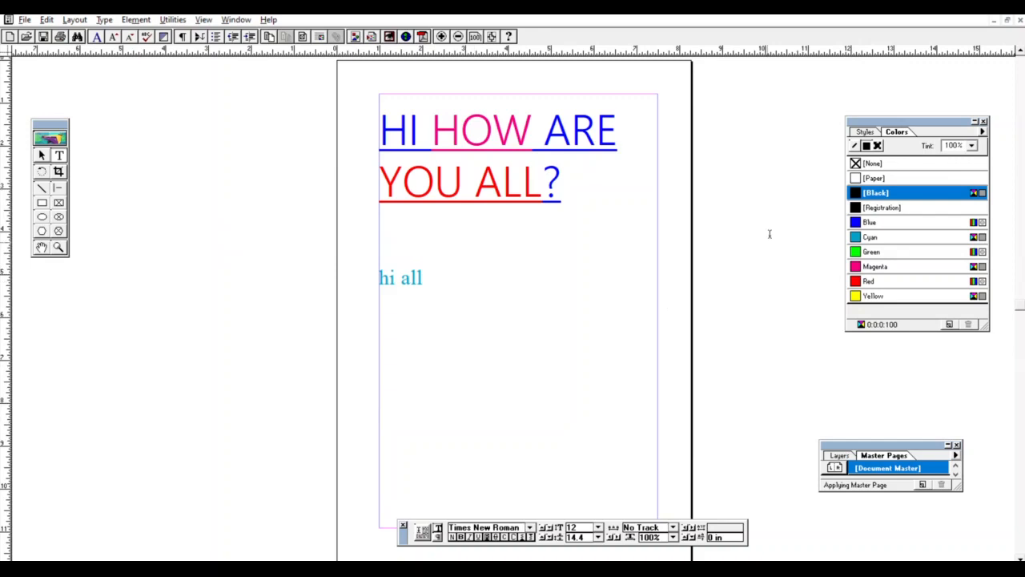
Hide and show the Colors palette repeatedly, leaving it displayed.
click(268, 107)
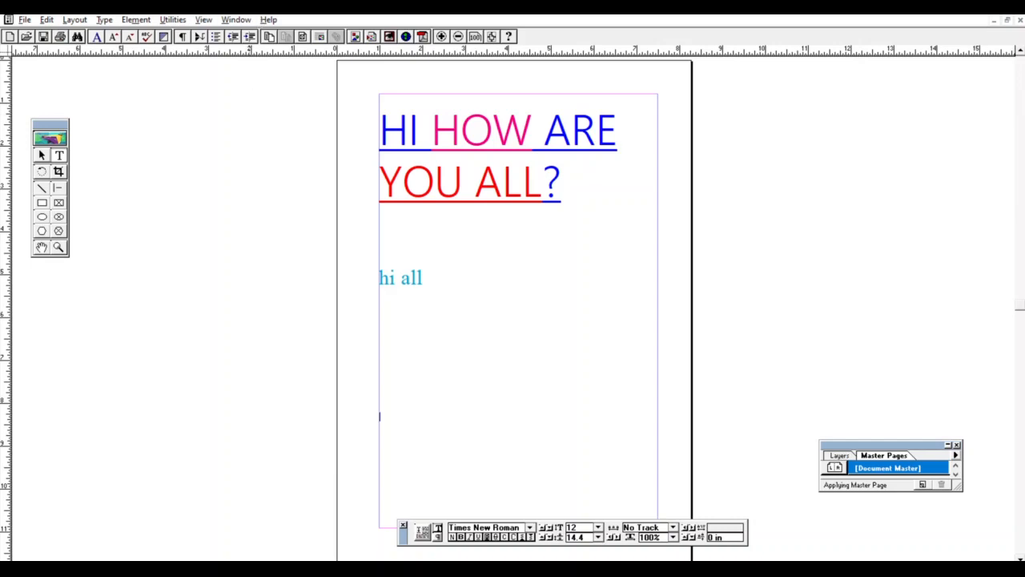
key(ctrl+k)
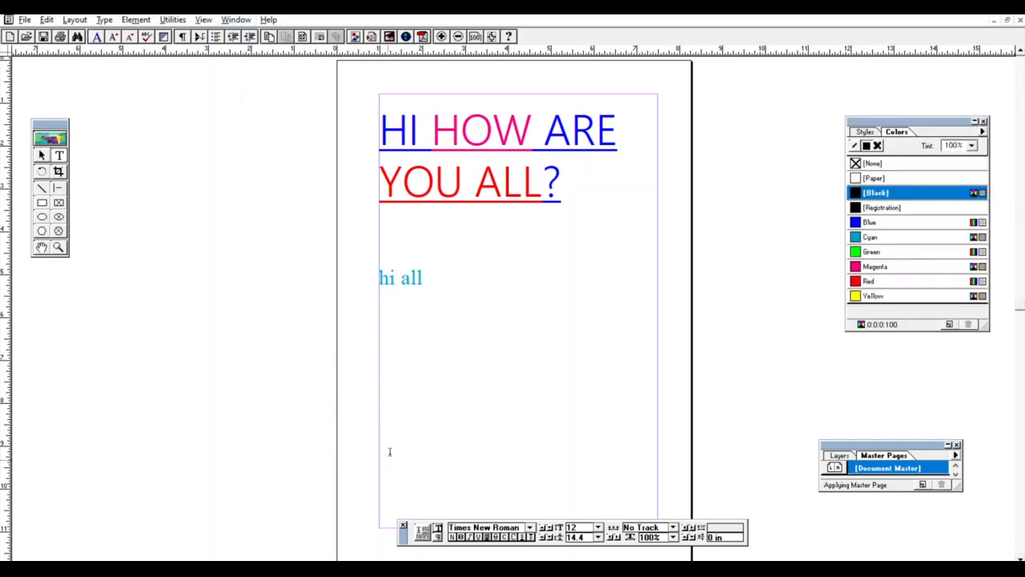
key(ctrl+k)
key(ctrl+k)
key(ctrl+k)
key(ctrl+k)
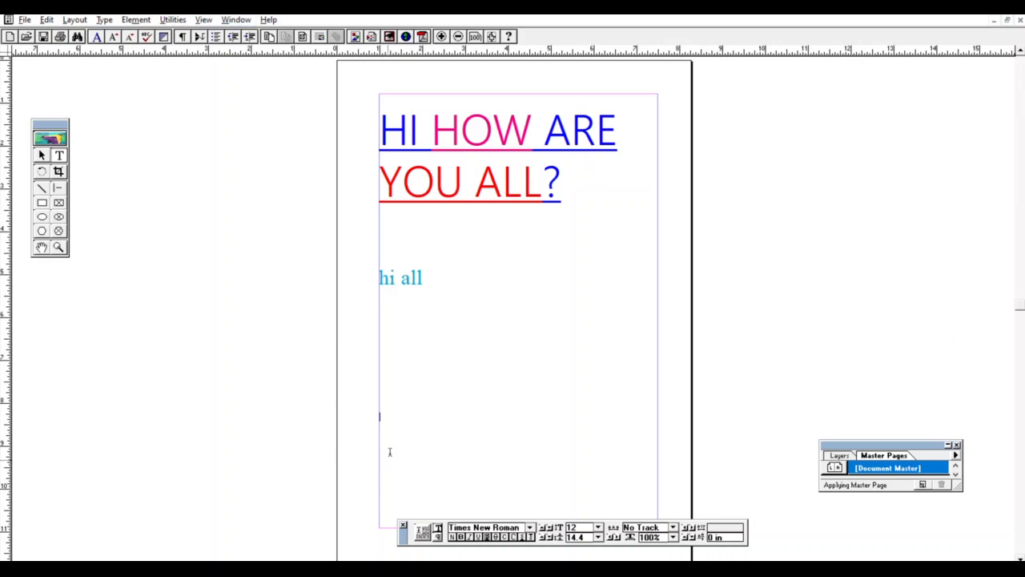
key(ctrl+k)
key(ctrl+k)
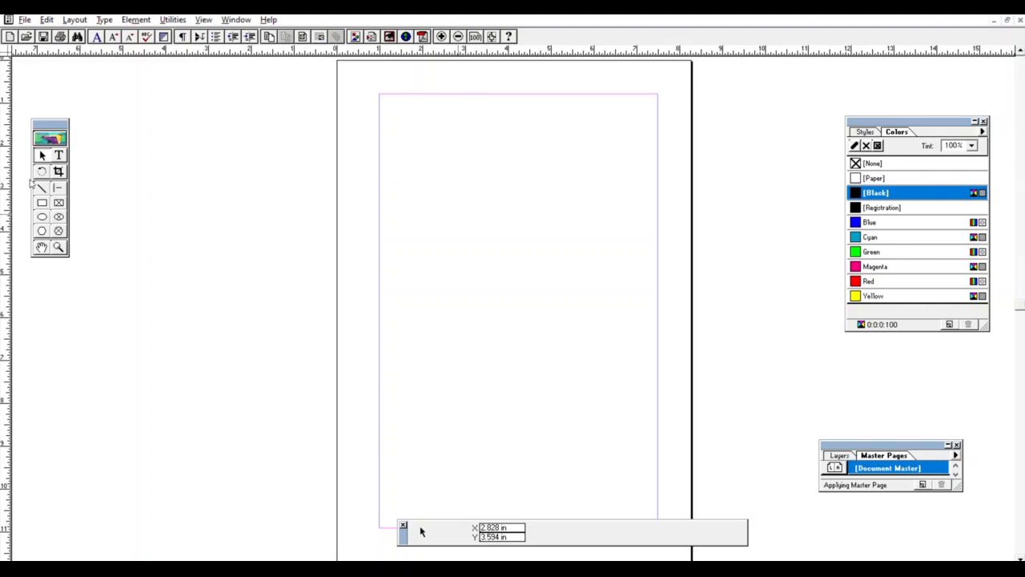
Draw a horizontal line about 4.6 in long near the top of the empty page, with a thick square-dash stroke.
click(42, 187)
mouse_move(409, 154)
mouse_down()
mouse_move(481, 282)
mouse_move(586, 203)
mouse_move(607, 157)
mouse_up()
double_click(46, 181)
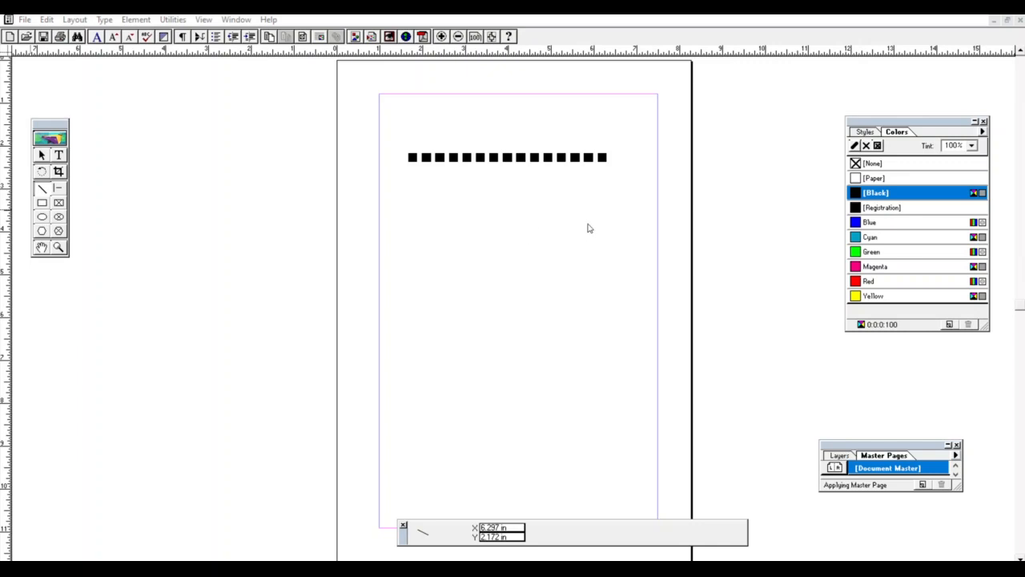
Draw eight thin straight lines, about 4 to 5.5 in long, rising to the right at varied angles below the square-dashed line.
mouse_move(431, 223)
mouse_down()
mouse_move(609, 193)
mouse_move(622, 200)
mouse_up()
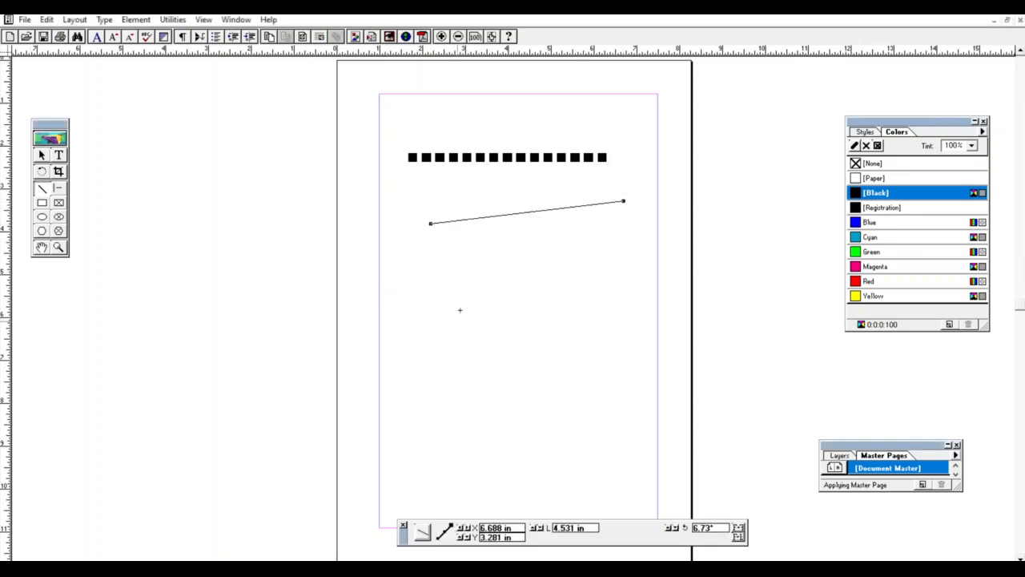
drag(451, 313, 659, 229)
mouse_move(458, 452)
mouse_down()
mouse_move(623, 320)
mouse_move(645, 317)
mouse_up()
drag(504, 477, 651, 367)
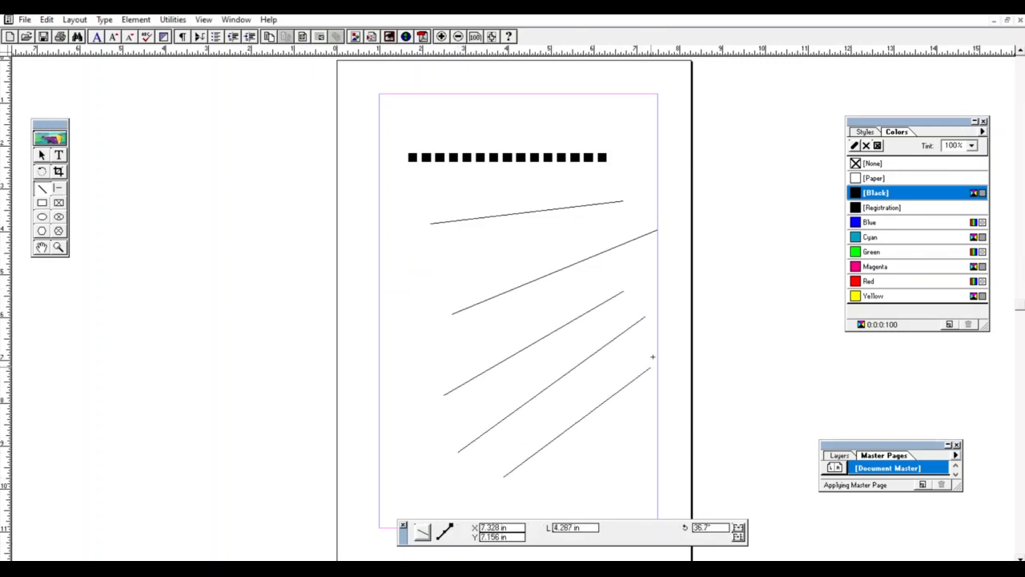
drag(435, 290, 602, 232)
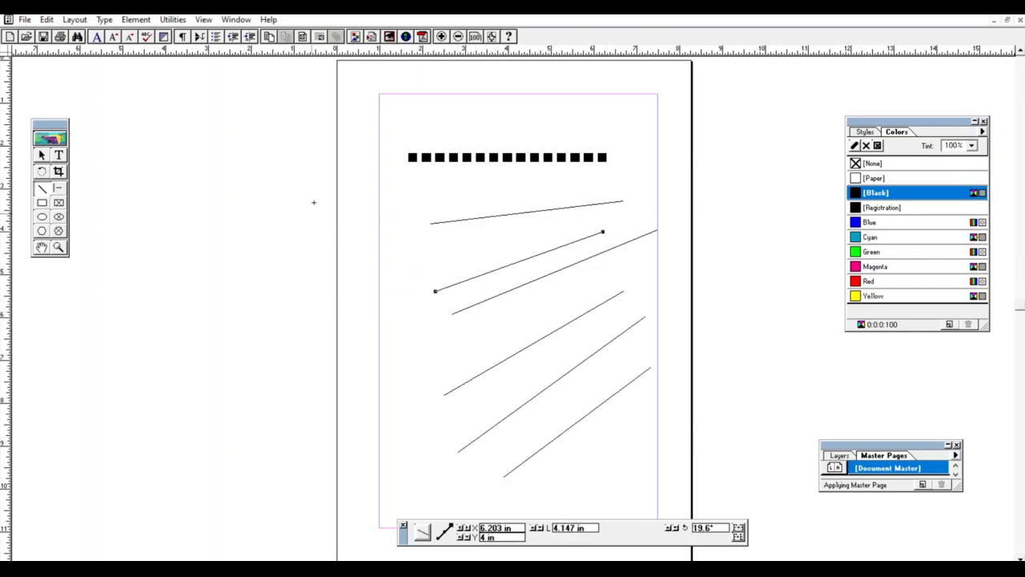
drag(406, 200, 608, 189)
drag(413, 263, 642, 208)
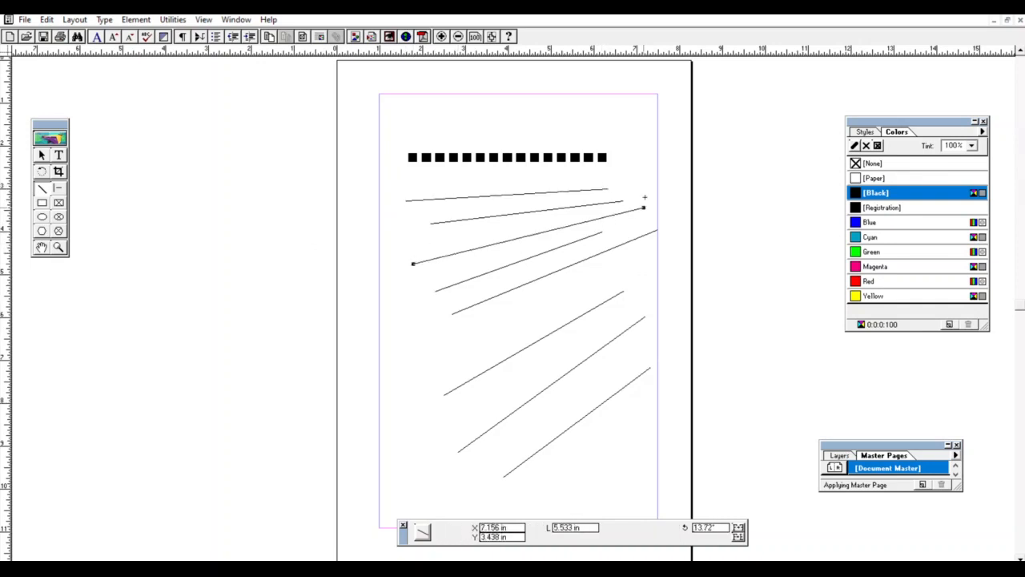
Draw a thin rising line about 5.4 in long, plus one diagonal and two horizontal lines, each over 5 in, with a double-line stroke.
drag(453, 348, 671, 271)
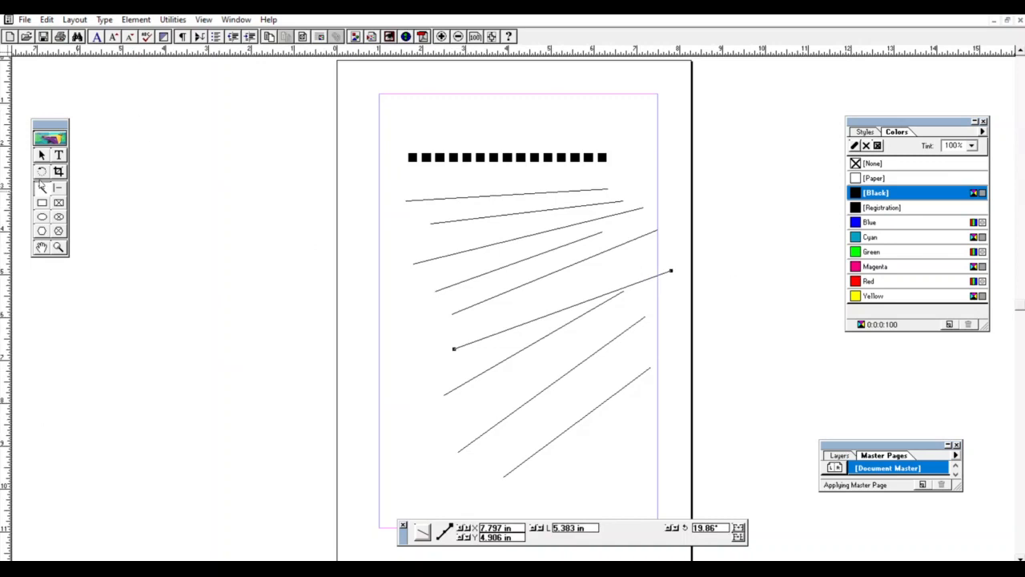
click(41, 185)
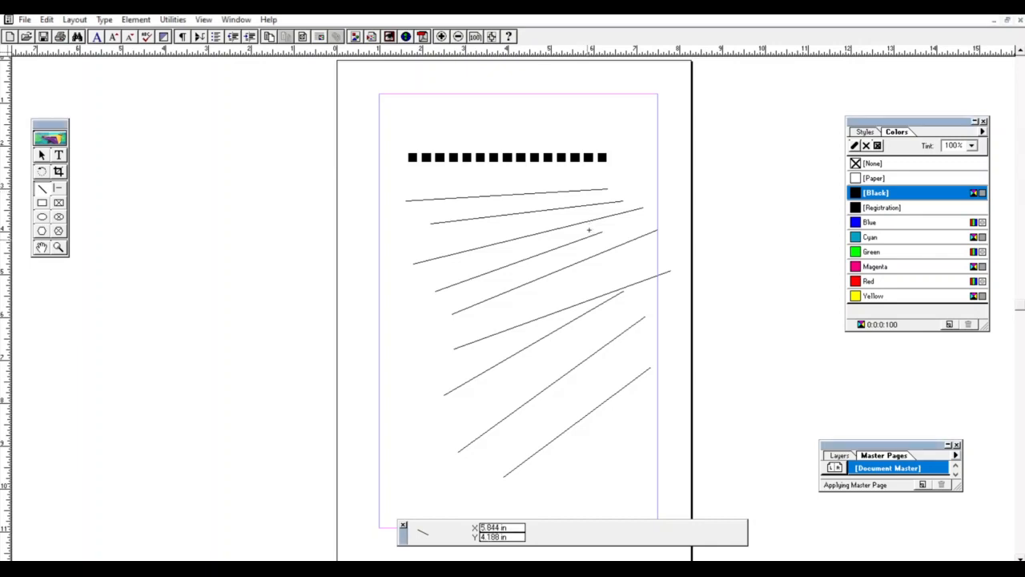
drag(428, 433, 633, 316)
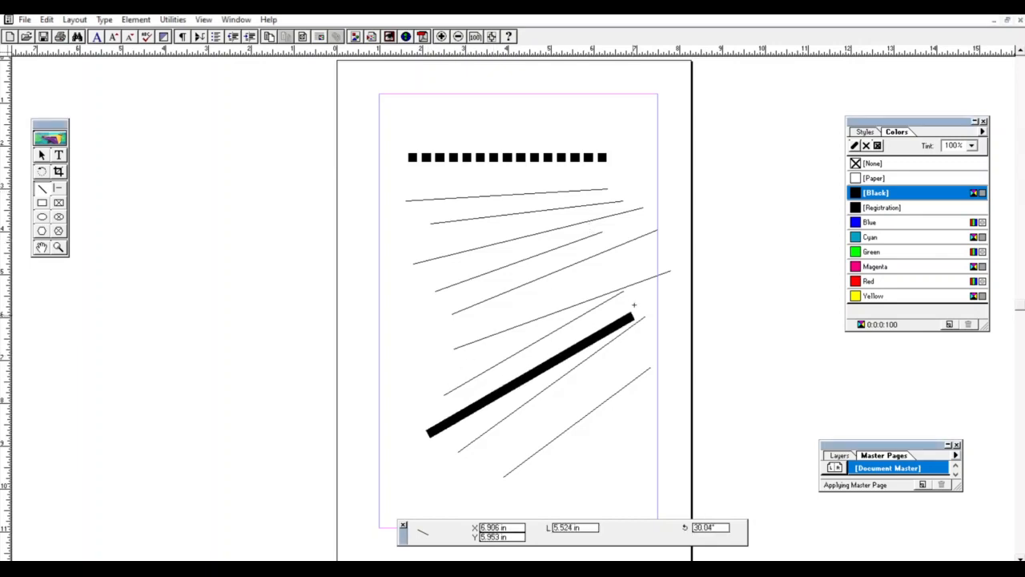
drag(413, 102, 636, 104)
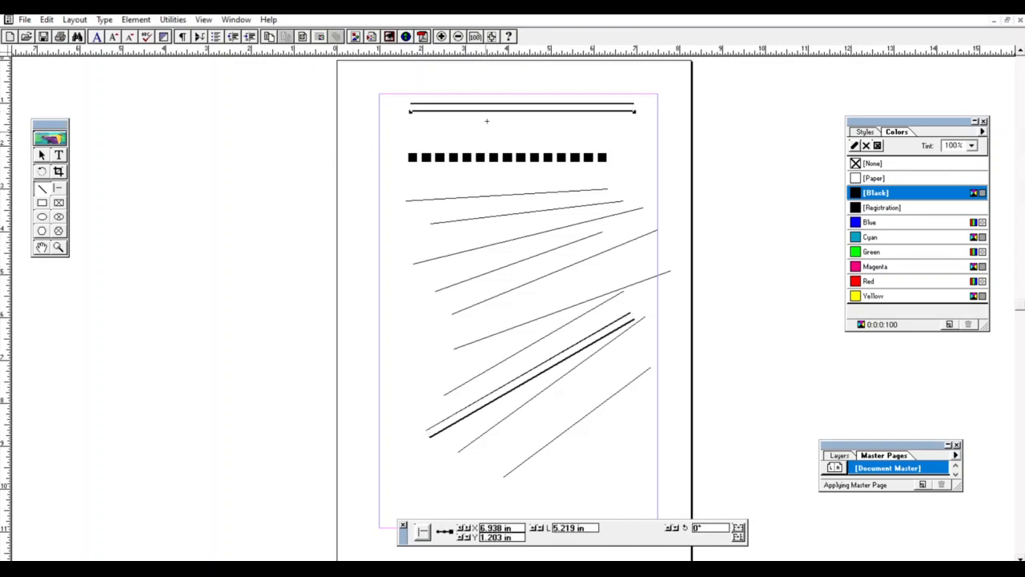
drag(407, 130, 632, 129)
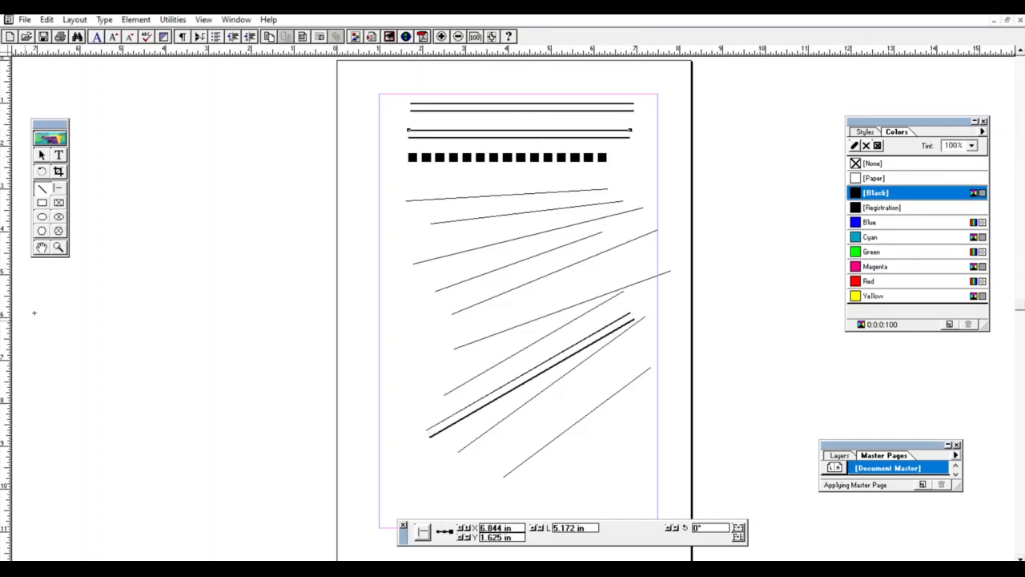
With a thin-over-thick double stroke, draw a horizontal line about 5.1 in long near the page bottom and three steep diagonals mid-page.
double_click(42, 184)
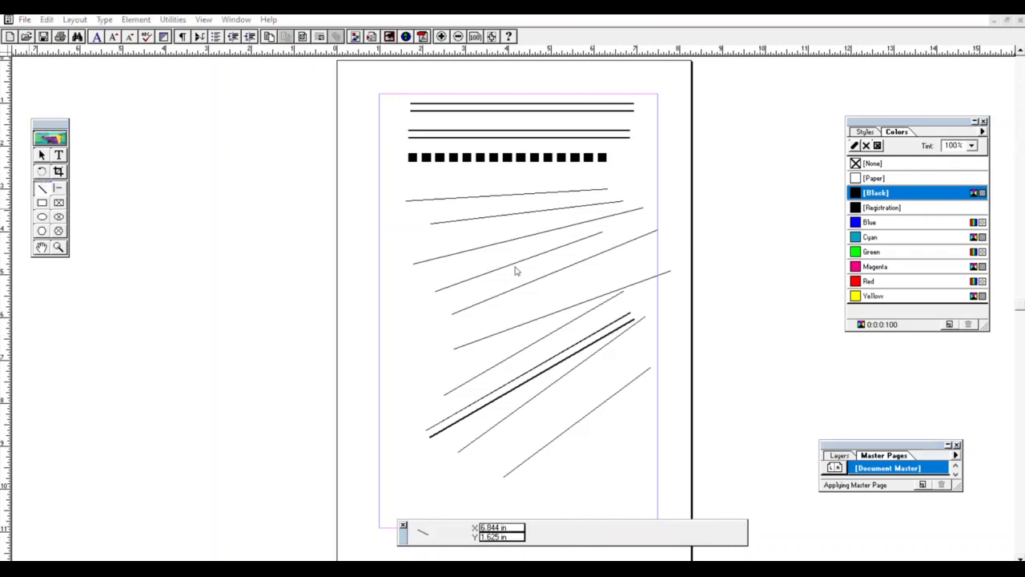
drag(419, 484, 639, 484)
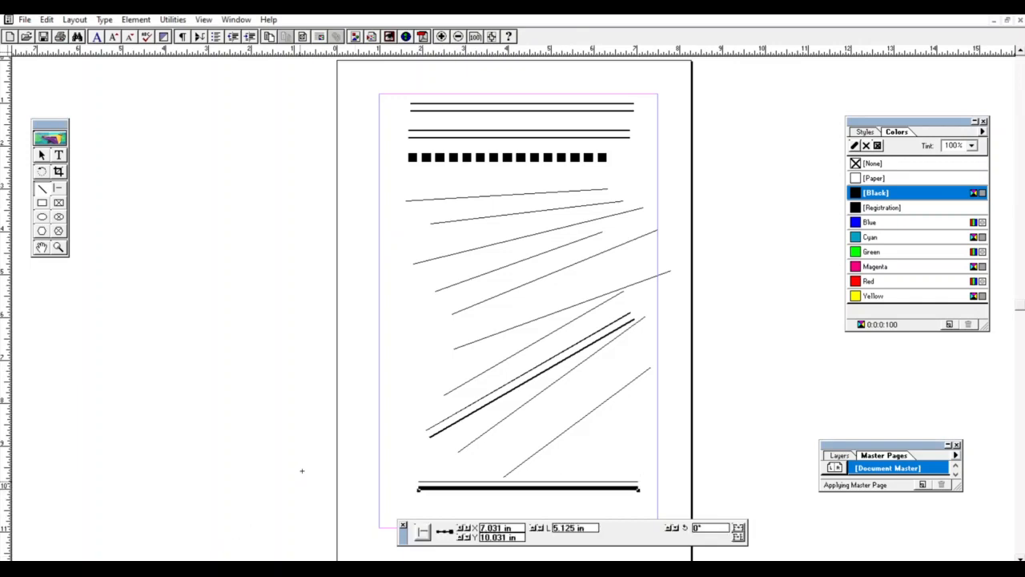
mouse_move(406, 347)
mouse_down()
mouse_move(457, 281)
mouse_move(505, 245)
mouse_up()
drag(445, 362, 545, 236)
drag(390, 302, 455, 218)
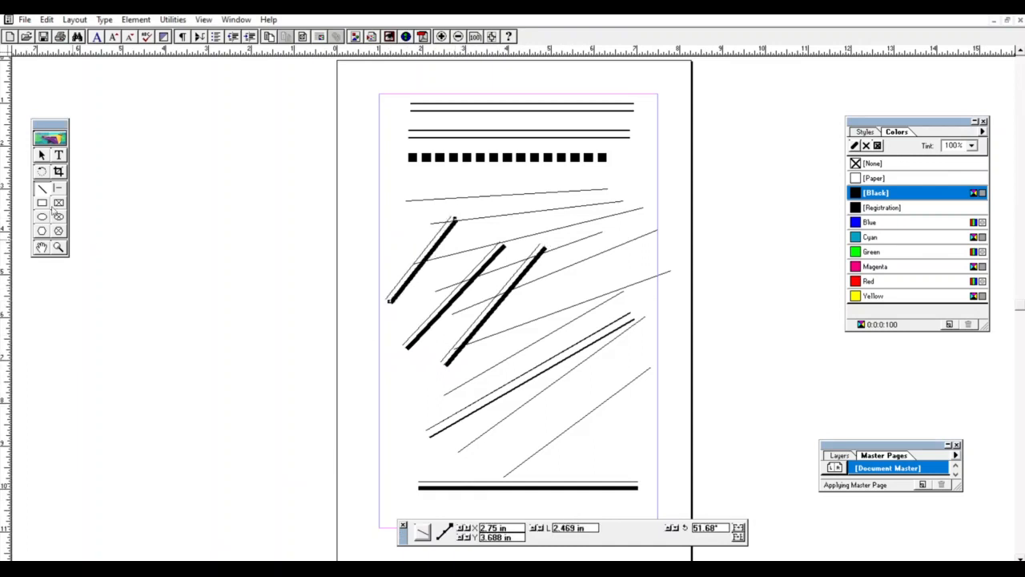
Draw three thick square-dashed lines, one diagonal mid-page and two nearly horizontal, about 5 in long, on the lower part of the page.
double_click(46, 183)
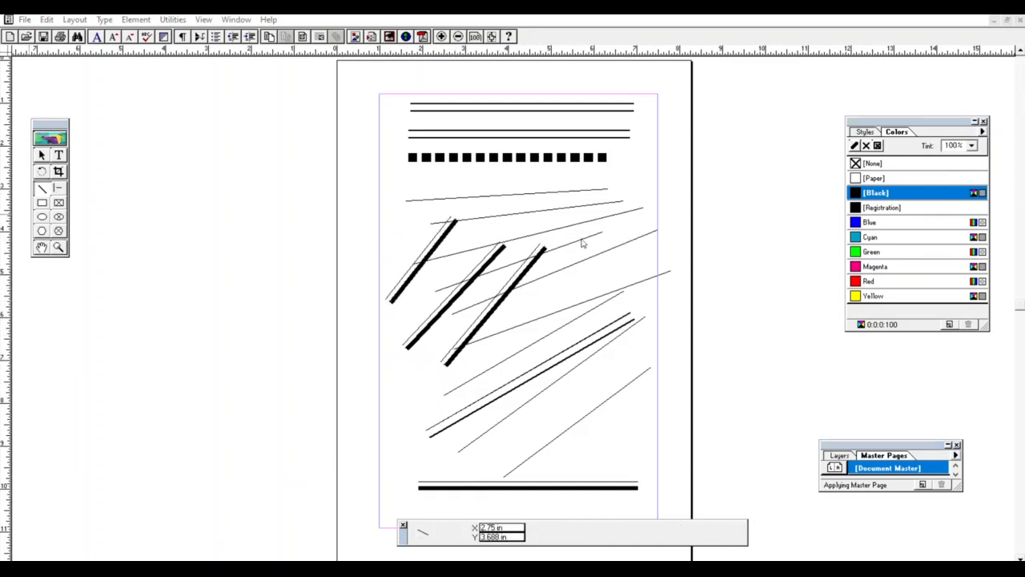
drag(448, 395, 622, 260)
drag(404, 450, 628, 442)
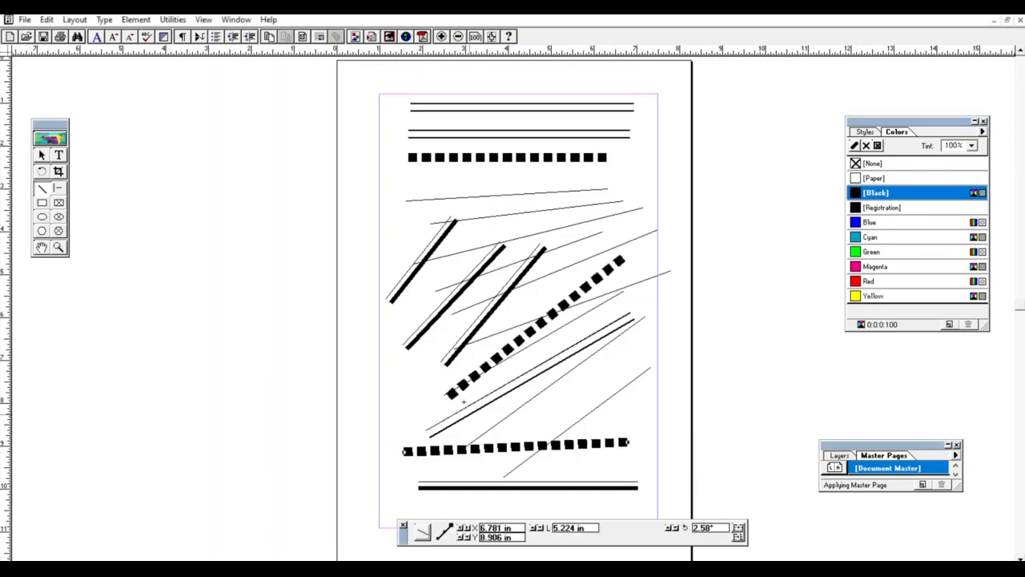
drag(427, 404, 630, 386)
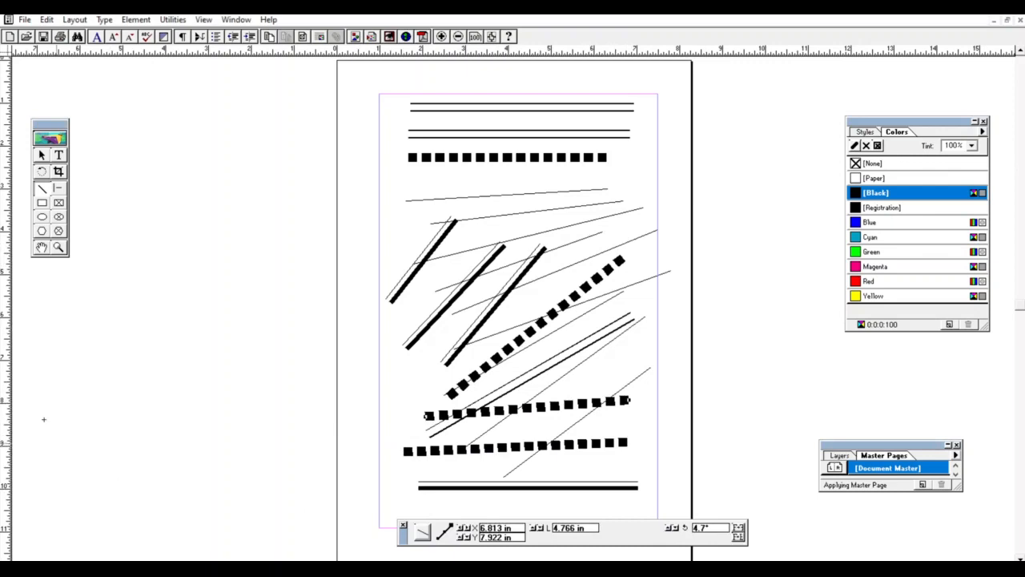
Select every line on the page and delete them all.
click(44, 152)
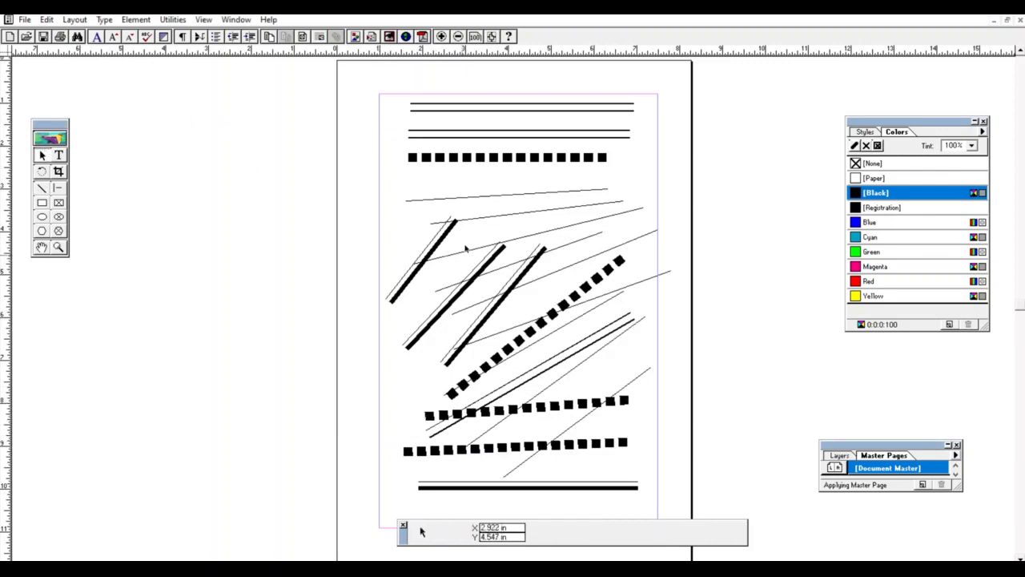
key(ctrl+a)
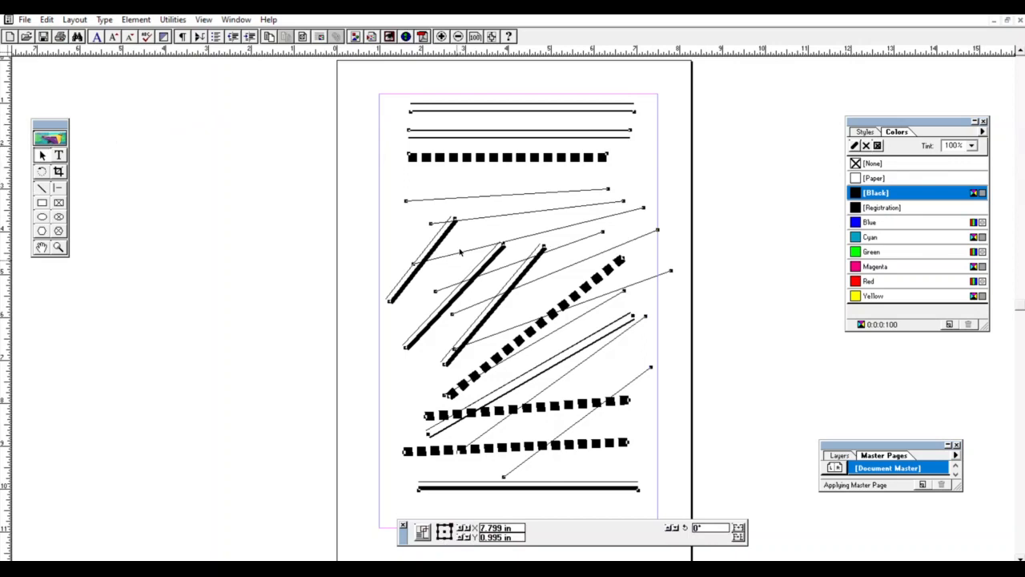
key(Delete)
Draw a thin dashed line across the top of the empty page and a heavier square-dotted line just below it.
click(43, 186)
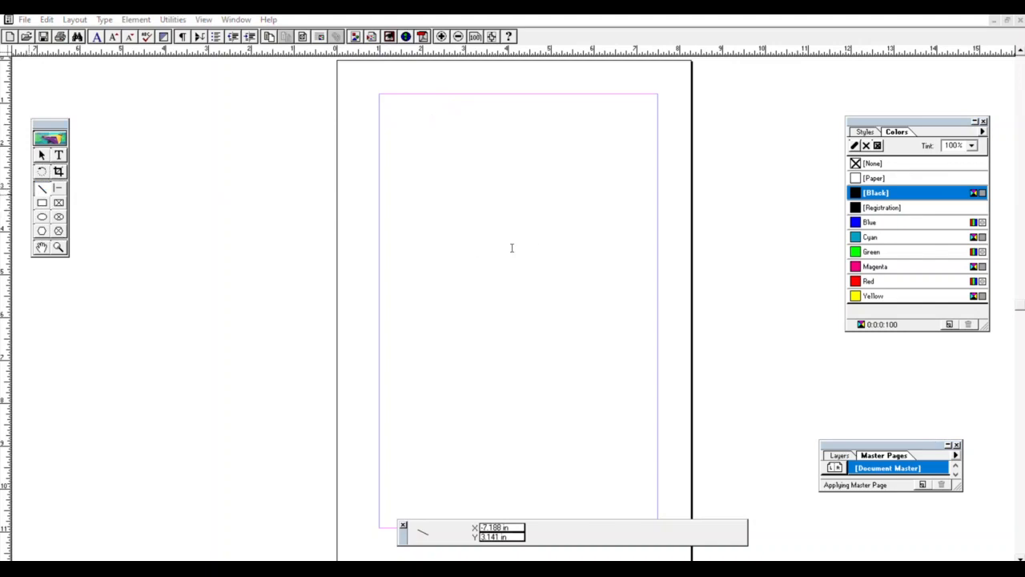
drag(409, 110, 633, 108)
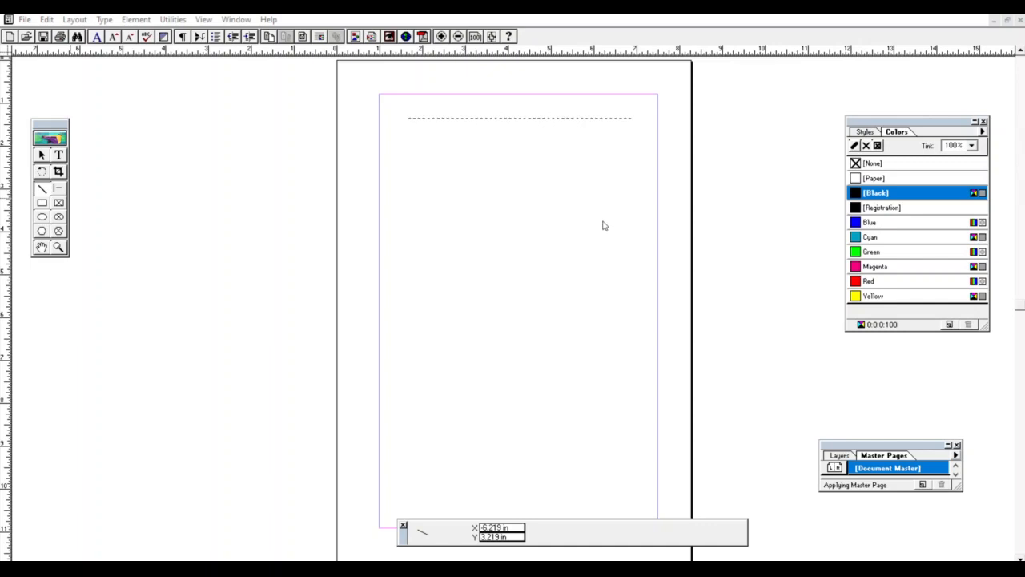
mouse_move(407, 134)
mouse_down()
mouse_move(637, 123)
mouse_move(634, 131)
mouse_up()
drag(447, 191, 450, 181)
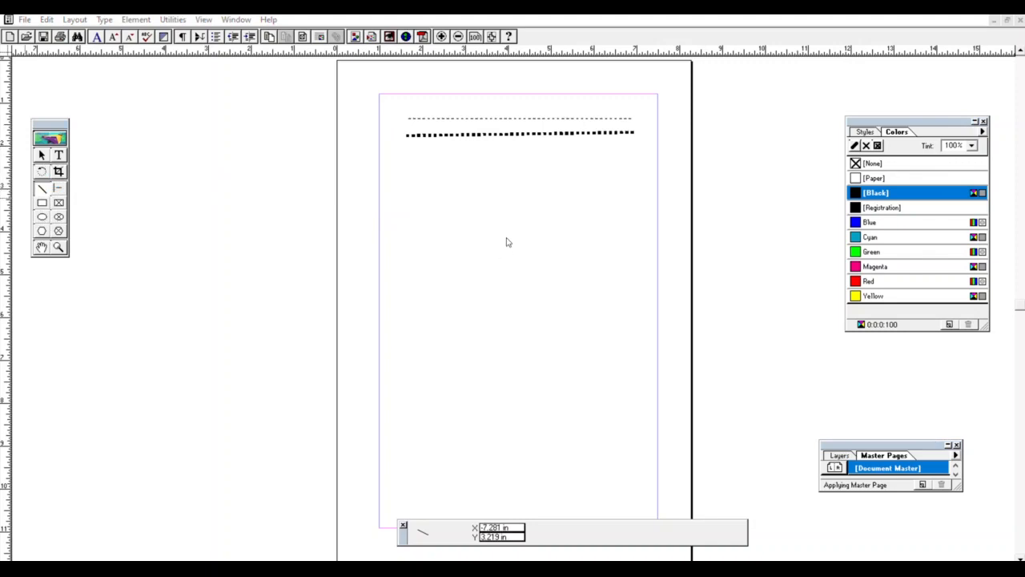
Draw two horizontal double lines about 5.4 in long beneath the dotted line, using a heavier double stroke for the second.
mouse_move(404, 150)
mouse_down()
mouse_move(625, 159)
mouse_move(639, 148)
mouse_up()
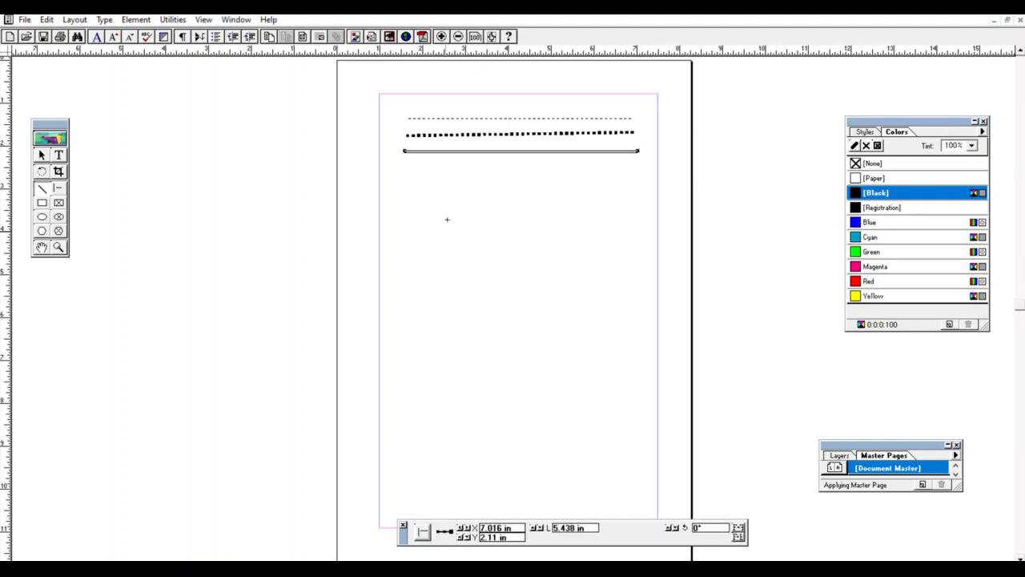
double_click(42, 188)
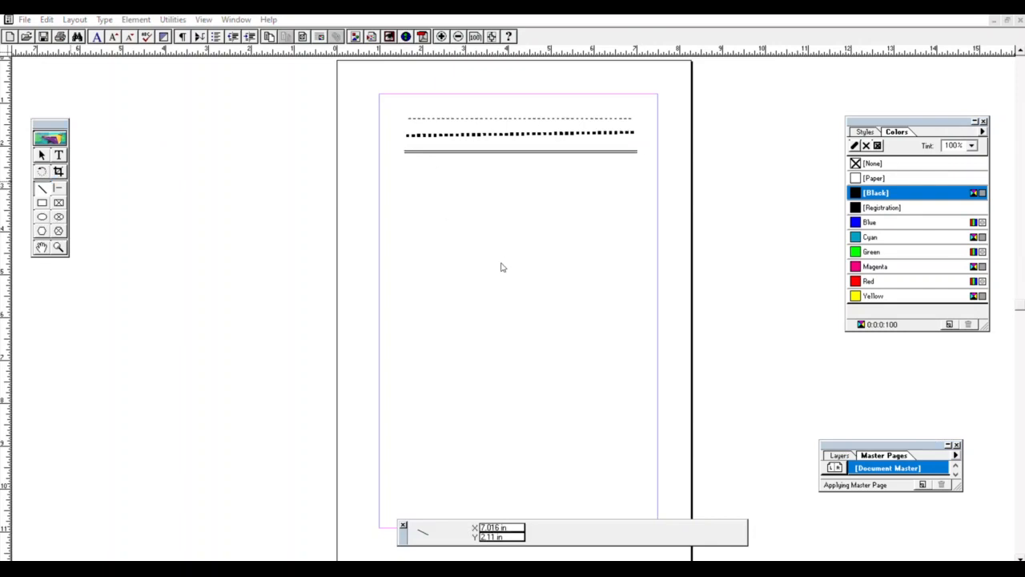
drag(407, 154, 640, 154)
click(443, 251)
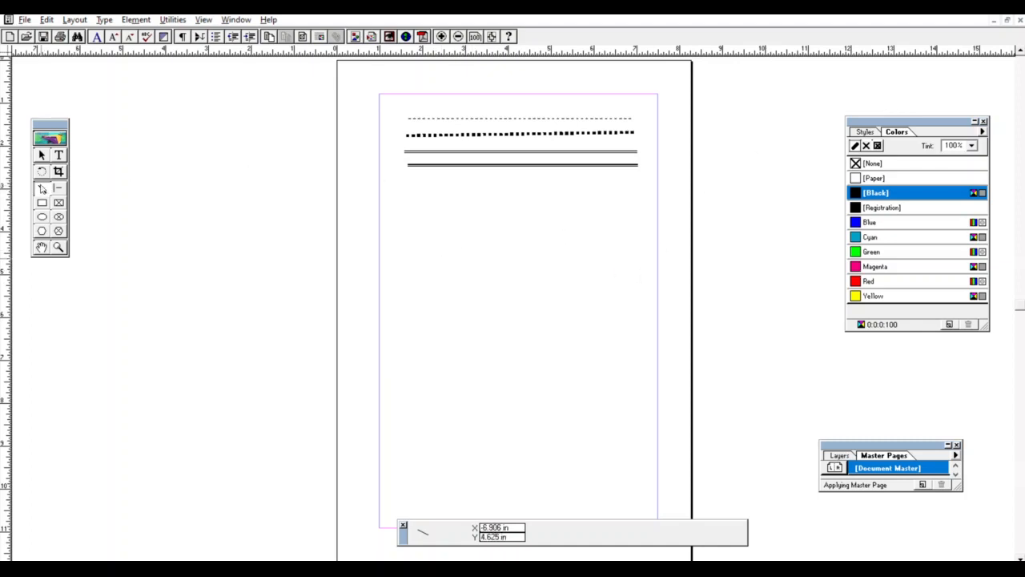
Draw a square-cornered rectangle about 5 by 2.3 in below the lines and a rounded one about 4.6 by 2.6 in under it.
click(42, 200)
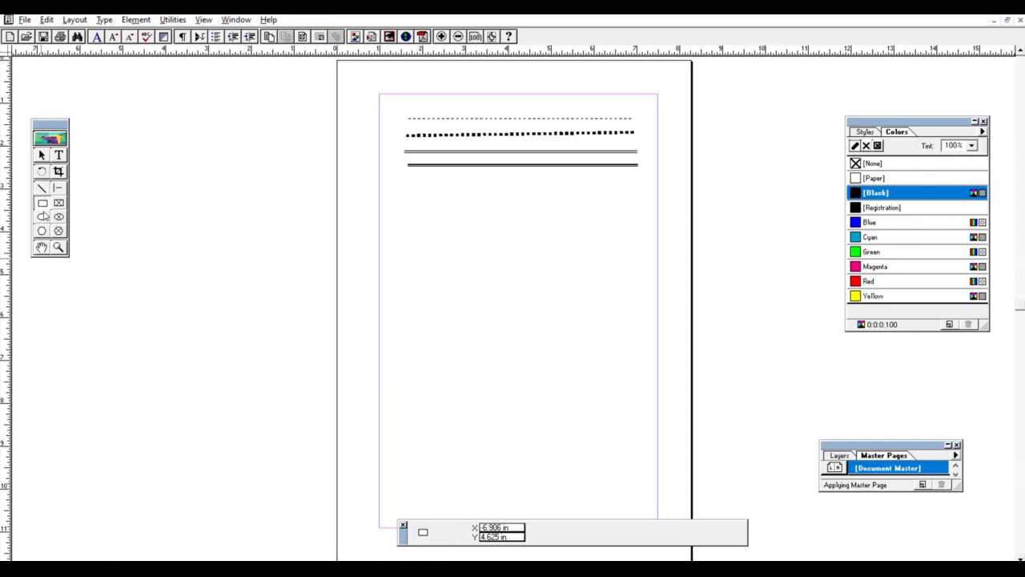
mouse_move(414, 184)
mouse_down()
mouse_move(435, 213)
mouse_move(596, 255)
mouse_move(627, 279)
mouse_up()
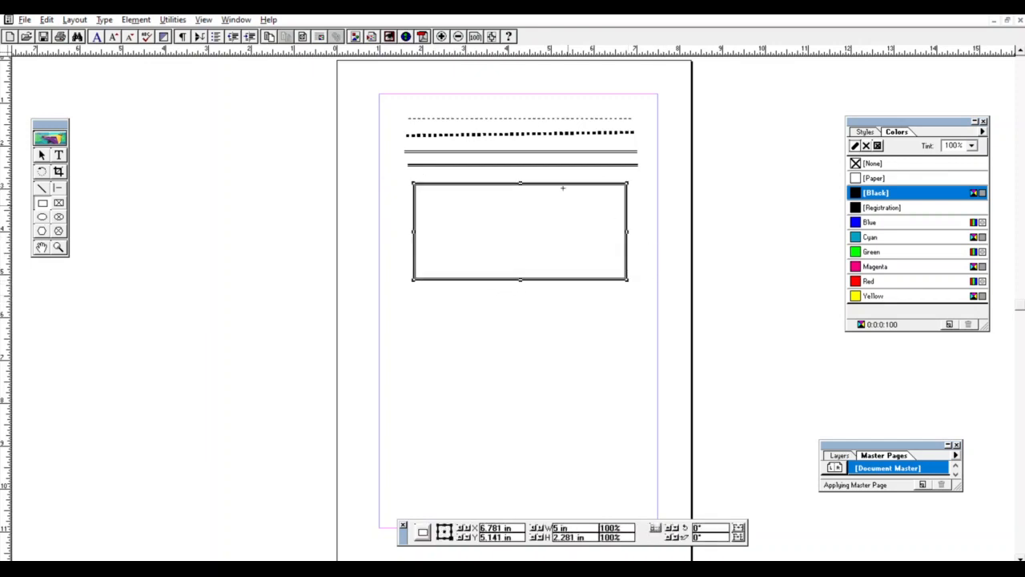
double_click(46, 198)
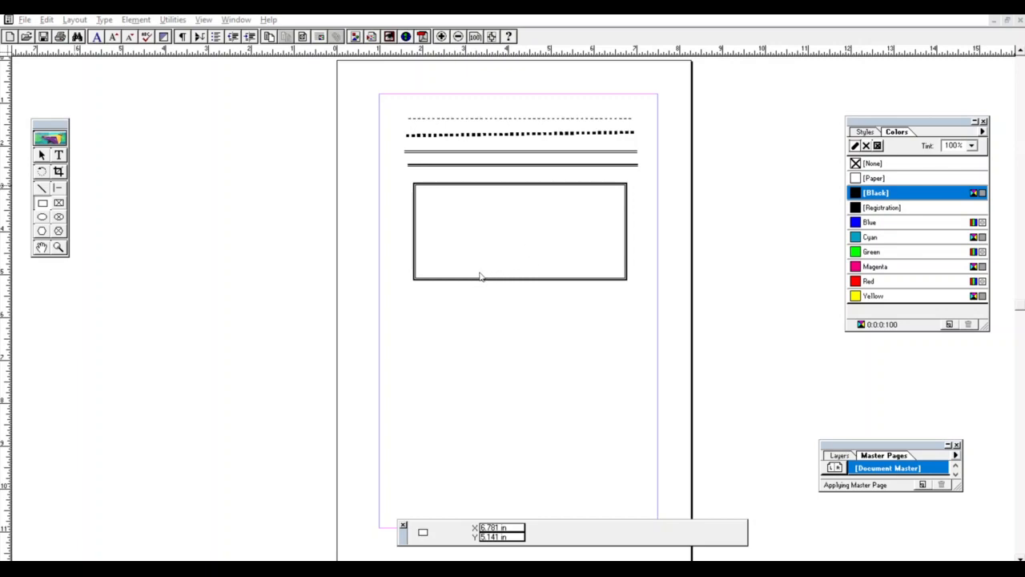
drag(417, 313, 613, 423)
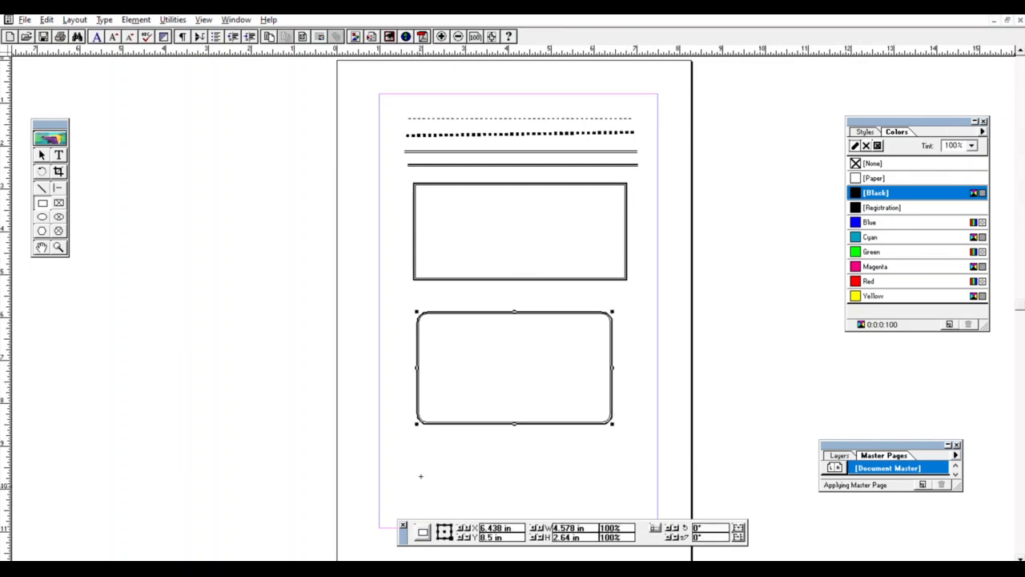
With a heavy solid stroke, draw a diagonal line, three rounded rectangles about 4.4 to 4.9 in wide, and a square-cornered one about 3.9 by 1.1 in.
click(42, 187)
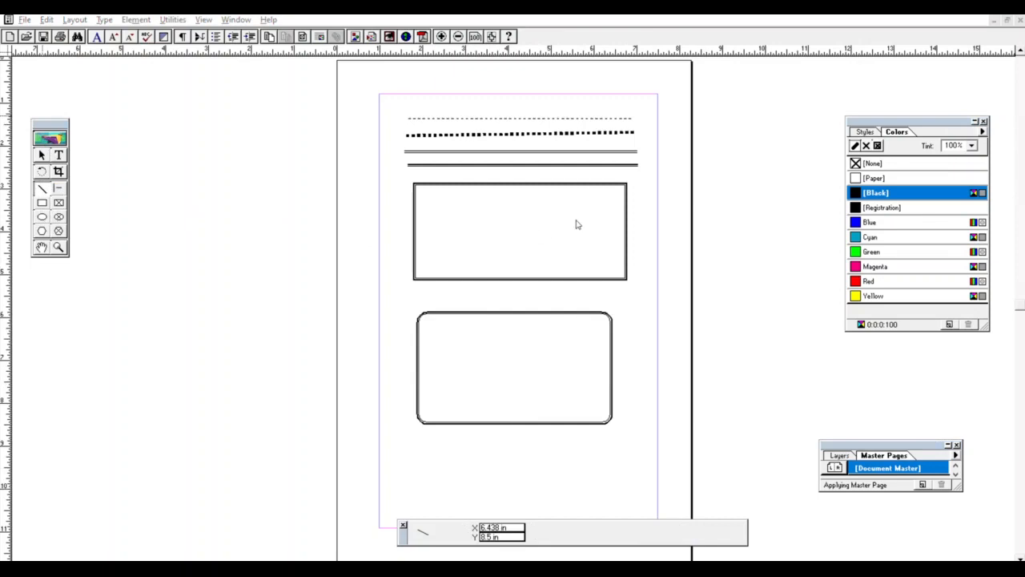
mouse_move(454, 329)
mouse_down()
mouse_move(458, 348)
mouse_move(578, 384)
mouse_up()
click(42, 203)
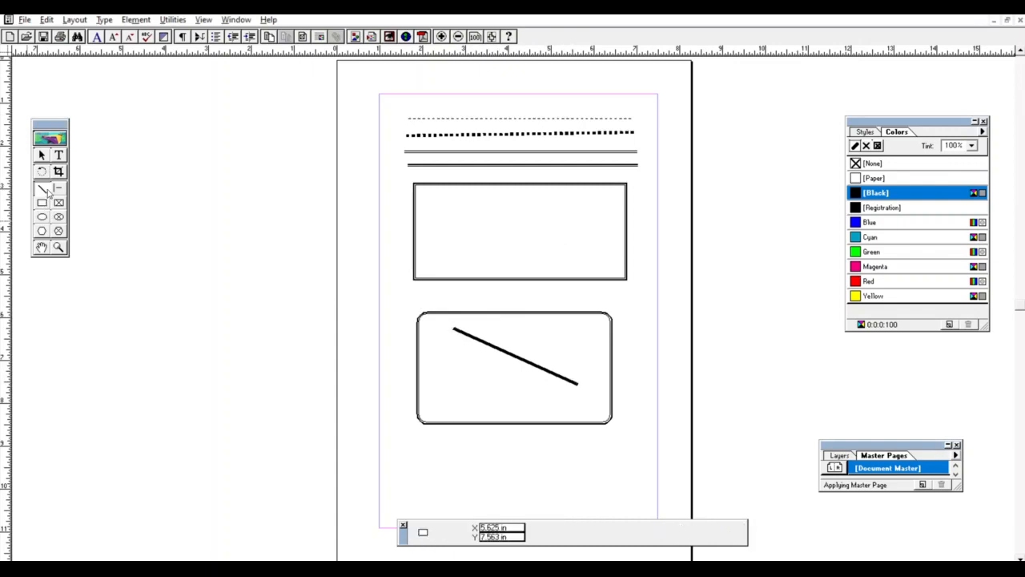
drag(423, 341, 618, 433)
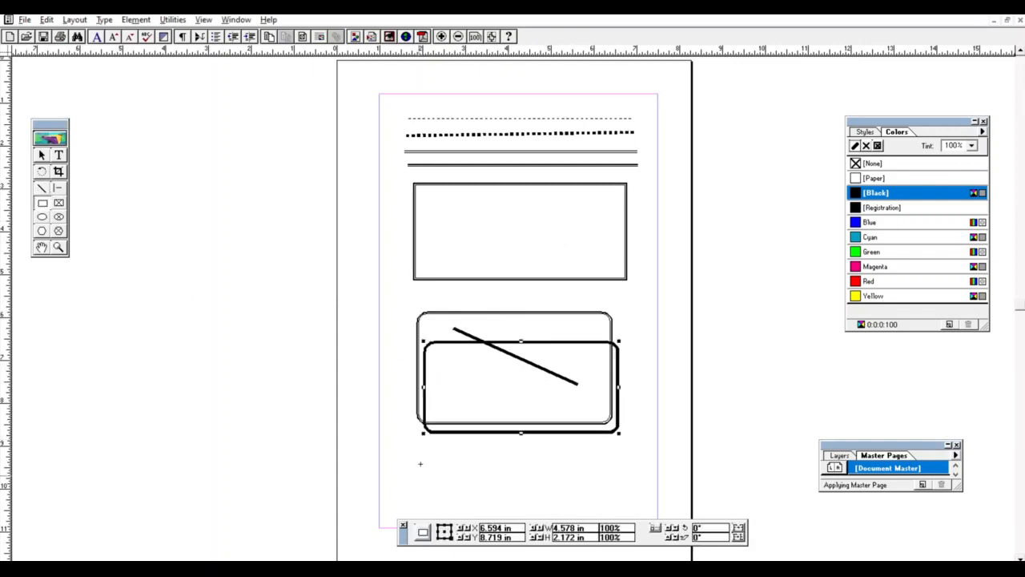
drag(418, 456, 629, 502)
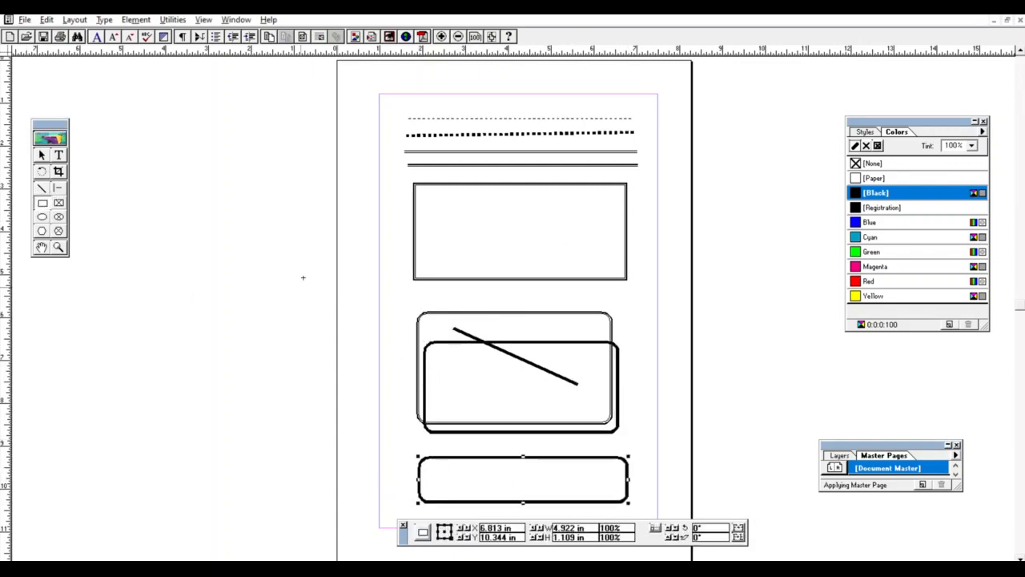
drag(427, 196, 614, 260)
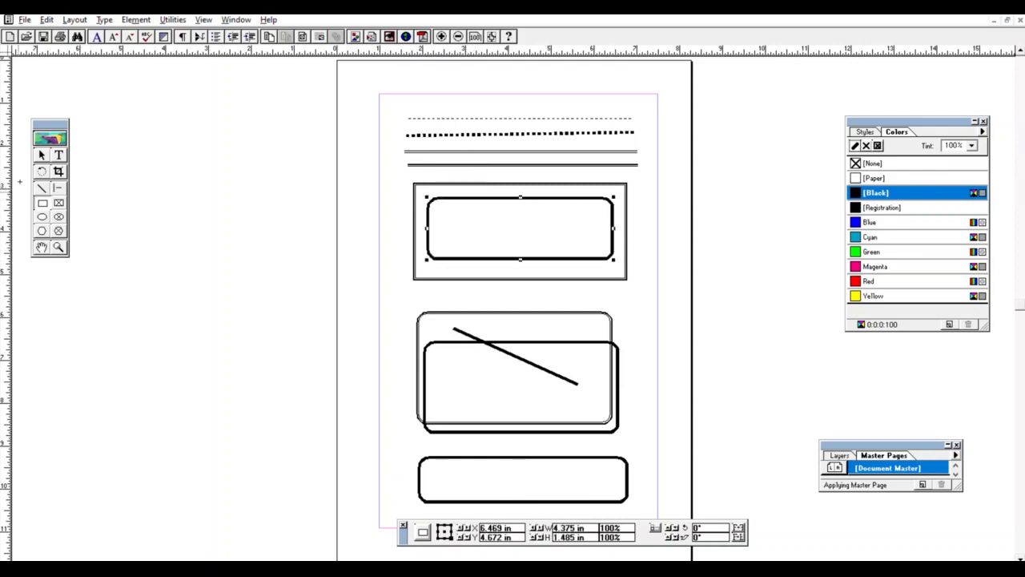
double_click(40, 199)
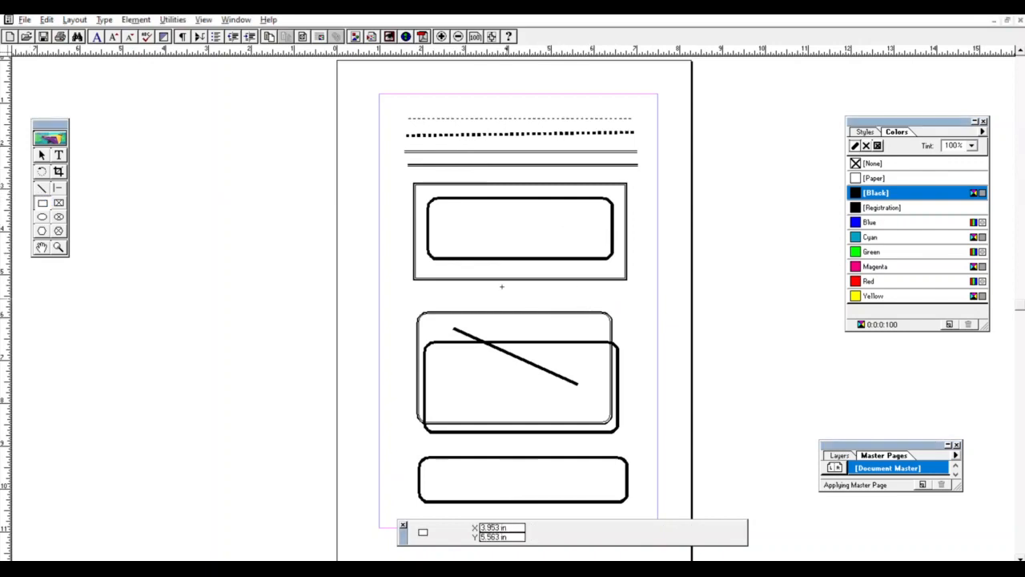
drag(442, 266, 606, 310)
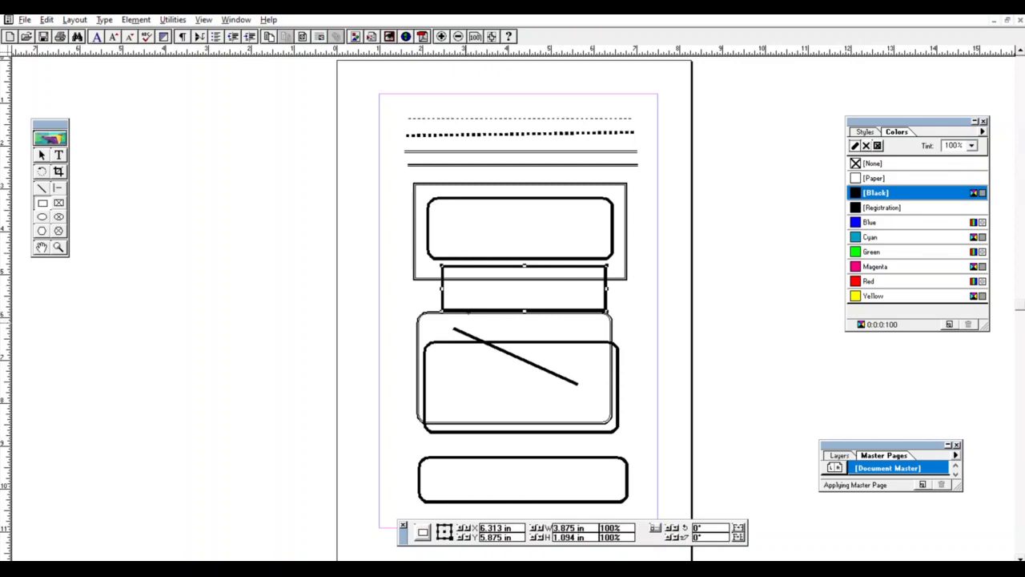
Select all the lines and rectangles on the page and delete them.
key(ctrl+a)
key(Delete)
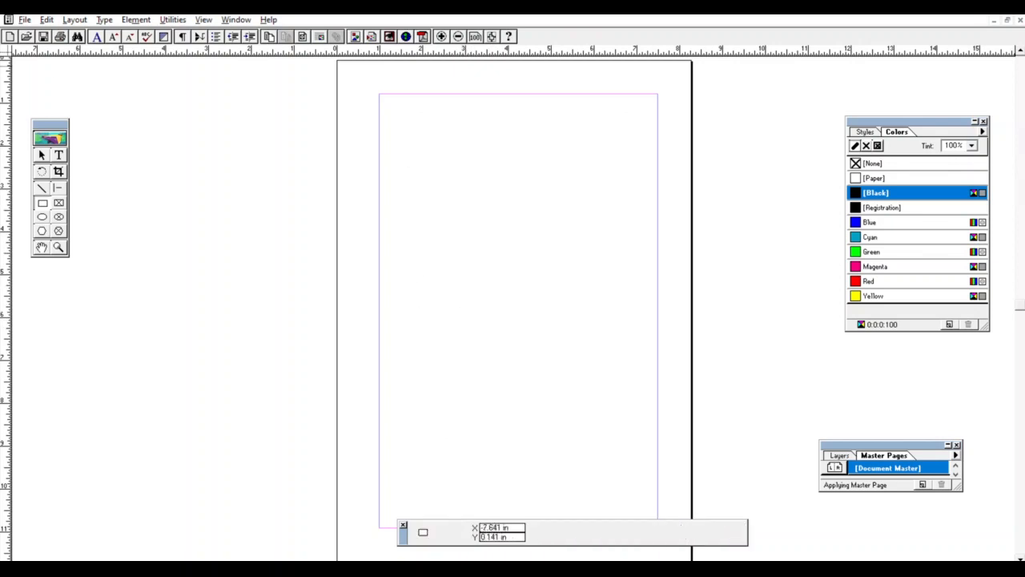
Draw a wide square-cornered rectangle at the page top and a rounded rectangle about 5.4 by 0.75 in below it, with heavy outlines.
drag(398, 107, 634, 129)
click(398, 201)
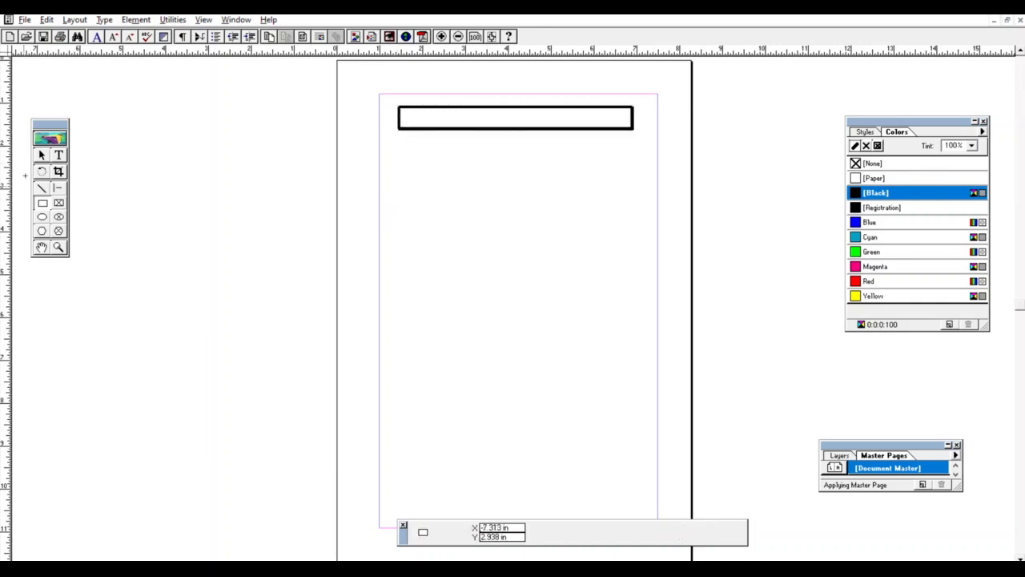
double_click(37, 200)
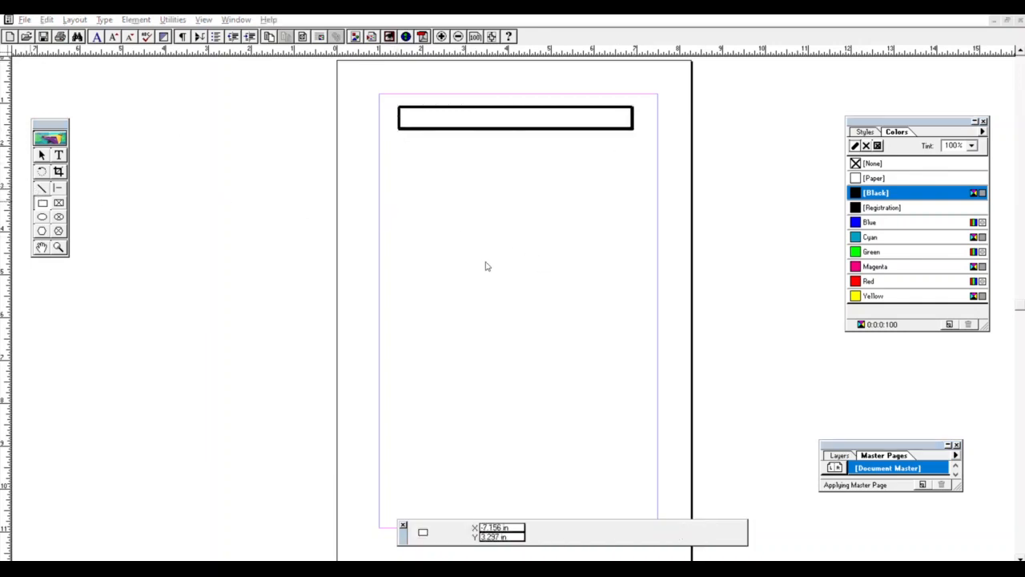
click(551, 232)
mouse_move(400, 139)
mouse_down()
mouse_move(614, 185)
mouse_move(634, 182)
mouse_move(630, 170)
mouse_up()
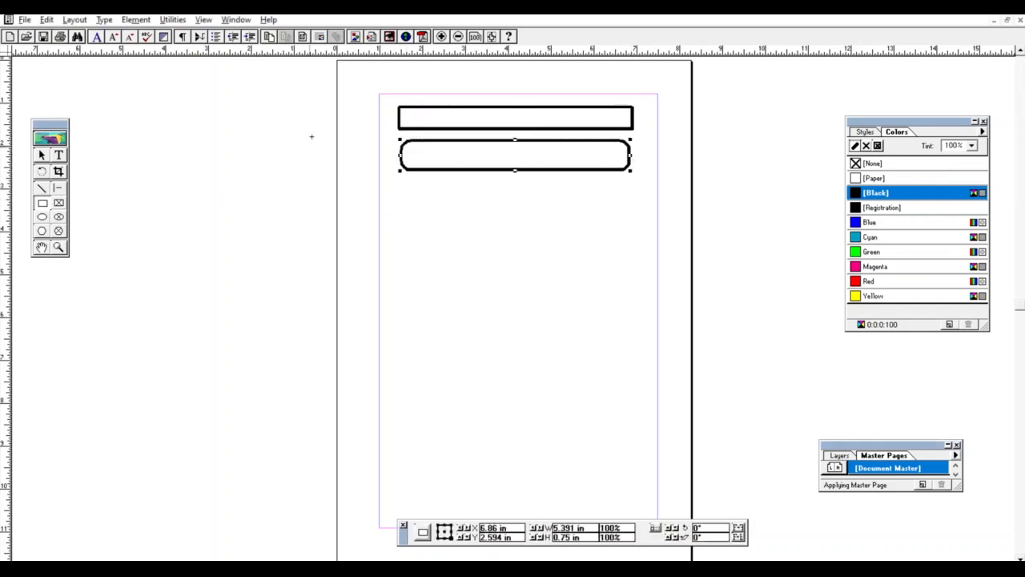
Draw two more rounded rectangles down the page, with a smaller corner radius on the first and the second about 4.9 by 1 in.
double_click(44, 200)
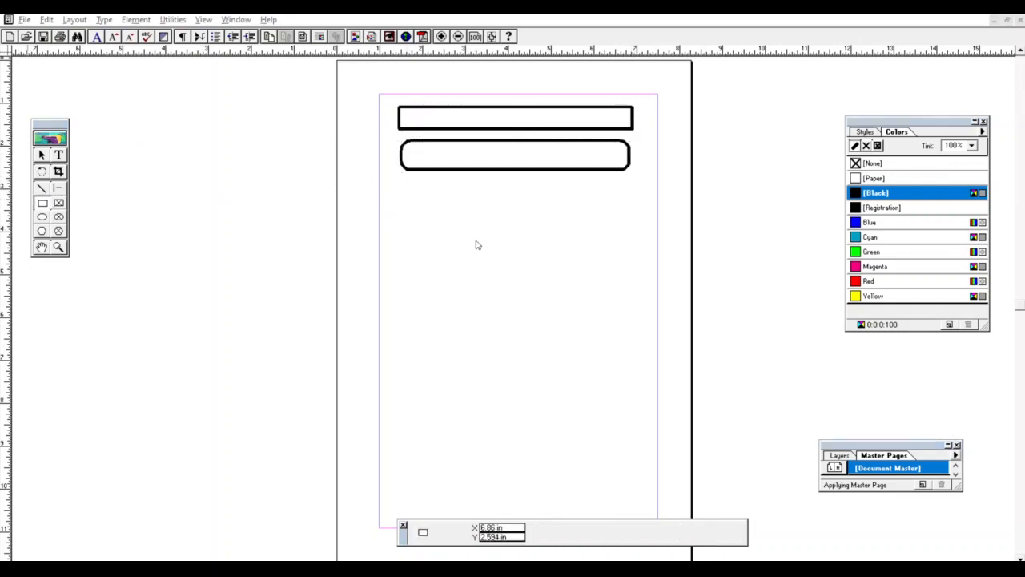
key(Return)
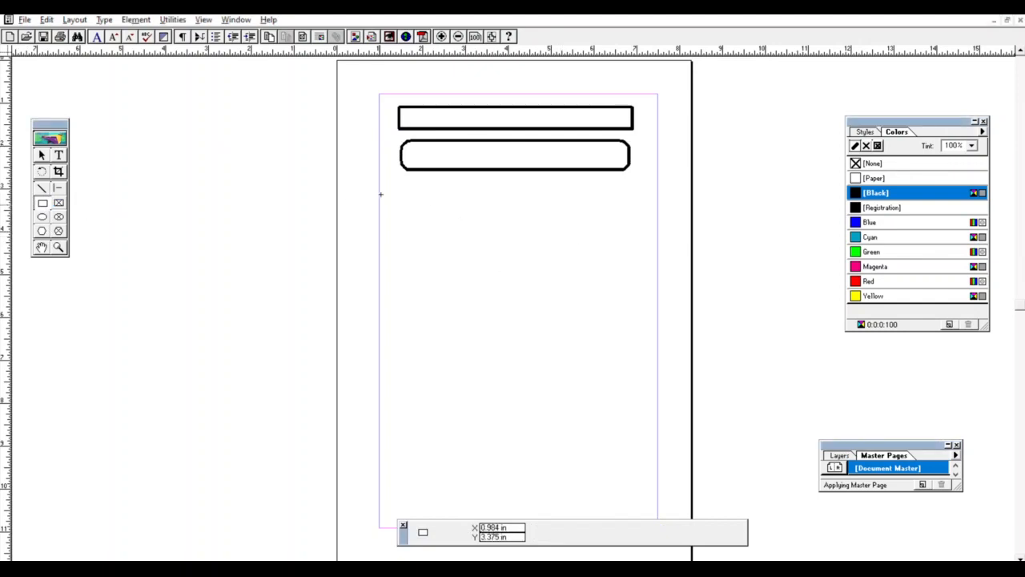
mouse_move(402, 183)
mouse_down()
mouse_move(439, 218)
mouse_move(630, 215)
mouse_up()
double_click(43, 199)
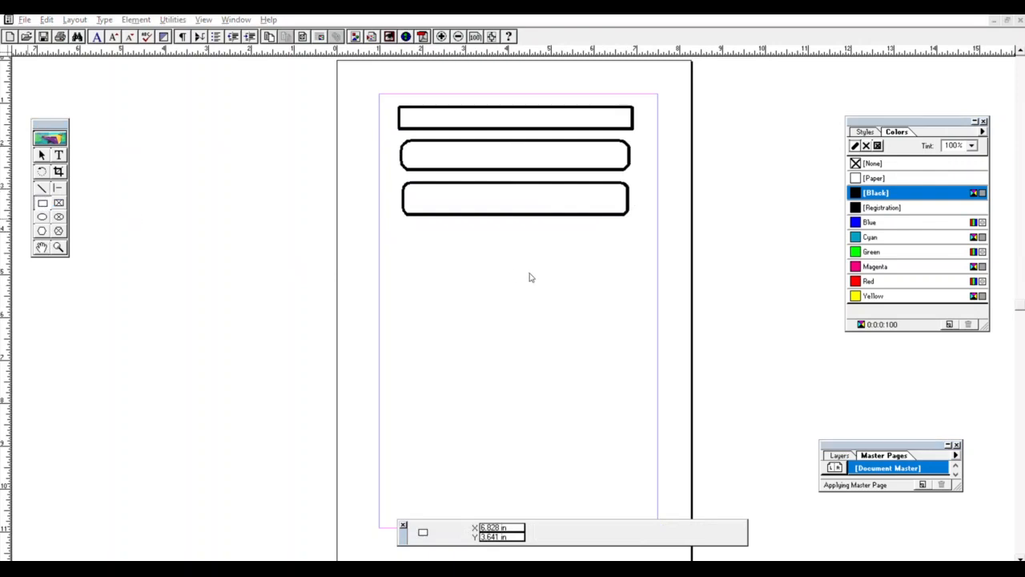
key(Return)
drag(410, 231, 622, 263)
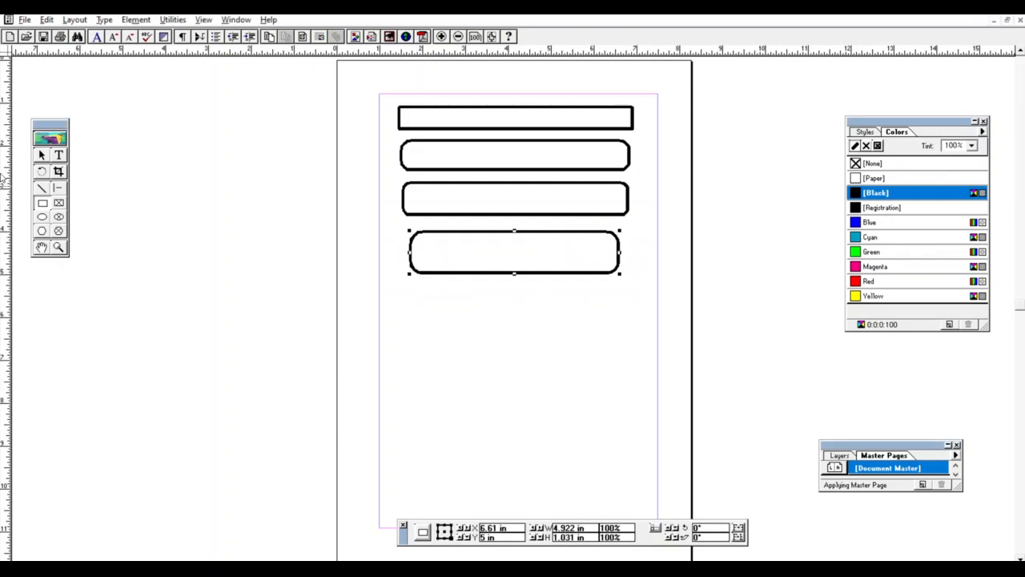
Draw a black-outlined ellipse about 4.5 by 3.4 in below the rectangles, with one about 1.9 by 1.7 in and two smaller ones inside it.
click(42, 216)
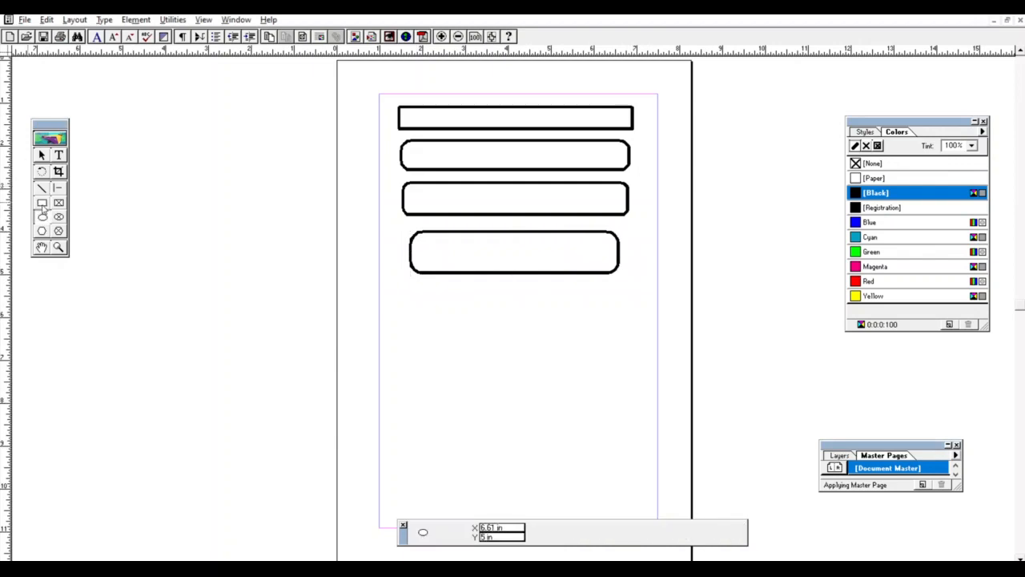
double_click(42, 204)
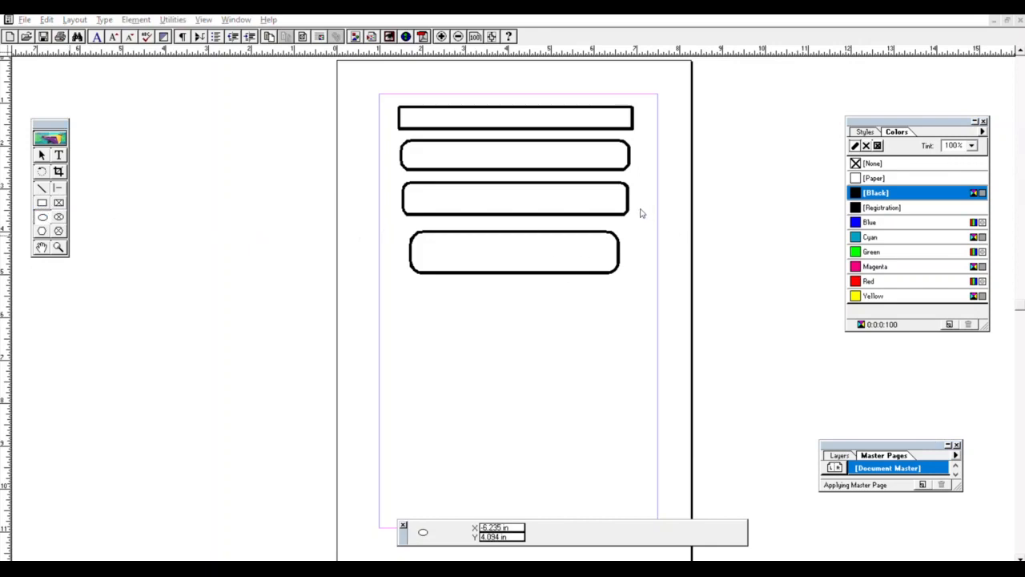
mouse_move(413, 282)
mouse_down()
mouse_move(548, 363)
mouse_move(610, 415)
mouse_move(608, 427)
mouse_up()
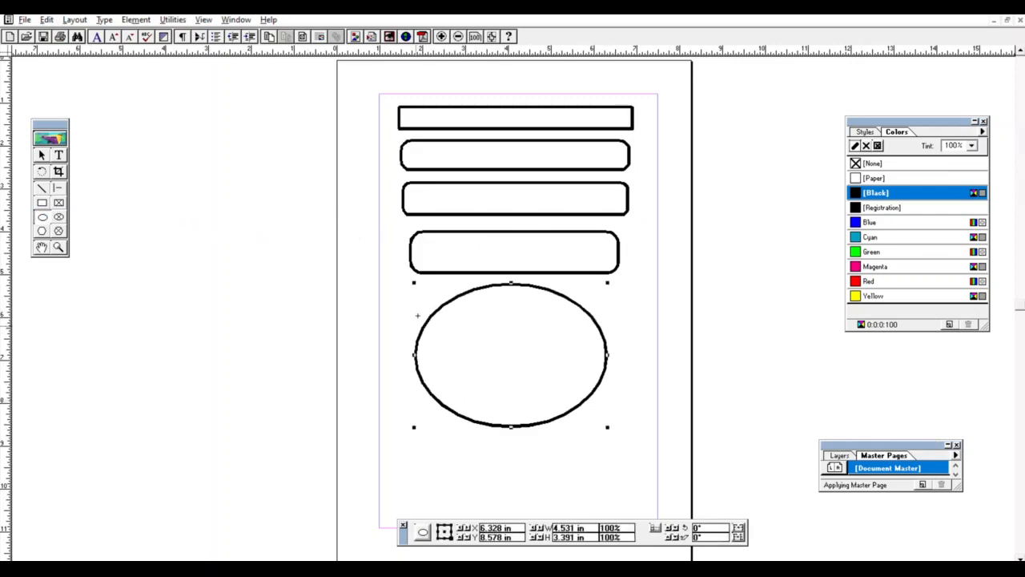
click(342, 218)
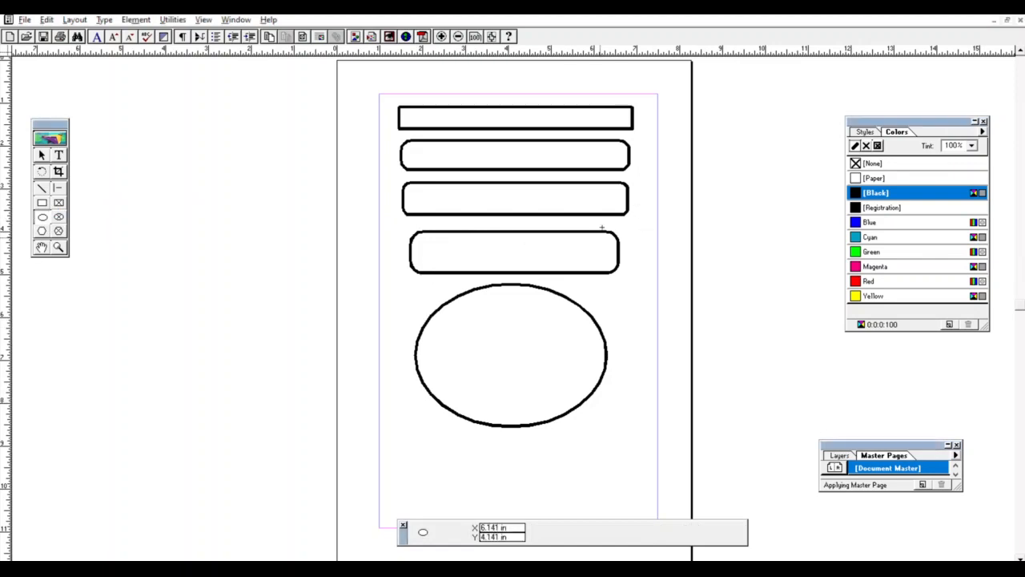
mouse_move(494, 318)
mouse_down()
mouse_move(574, 362)
mouse_move(575, 390)
mouse_up()
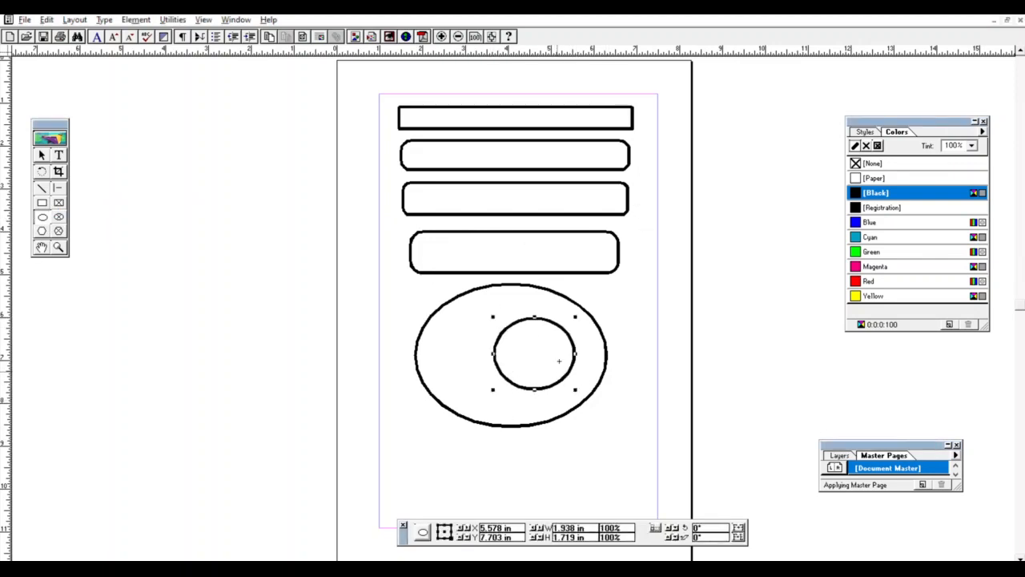
double_click(44, 212)
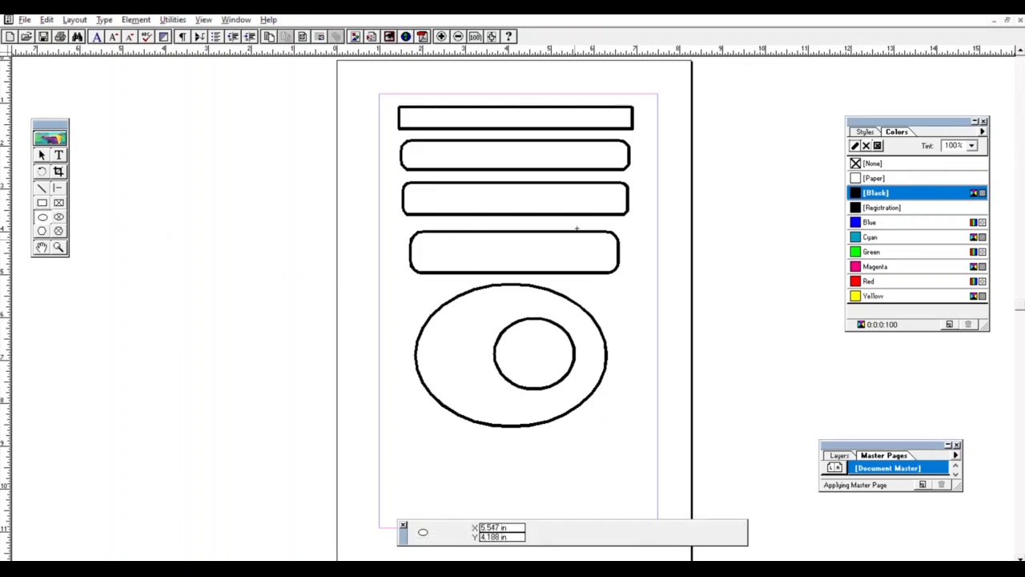
drag(527, 336, 558, 364)
drag(423, 335, 486, 390)
Set a green stroke and draw three ellipses over and below the black ones, the last about 0.4 by 1 in.
double_click(42, 214)
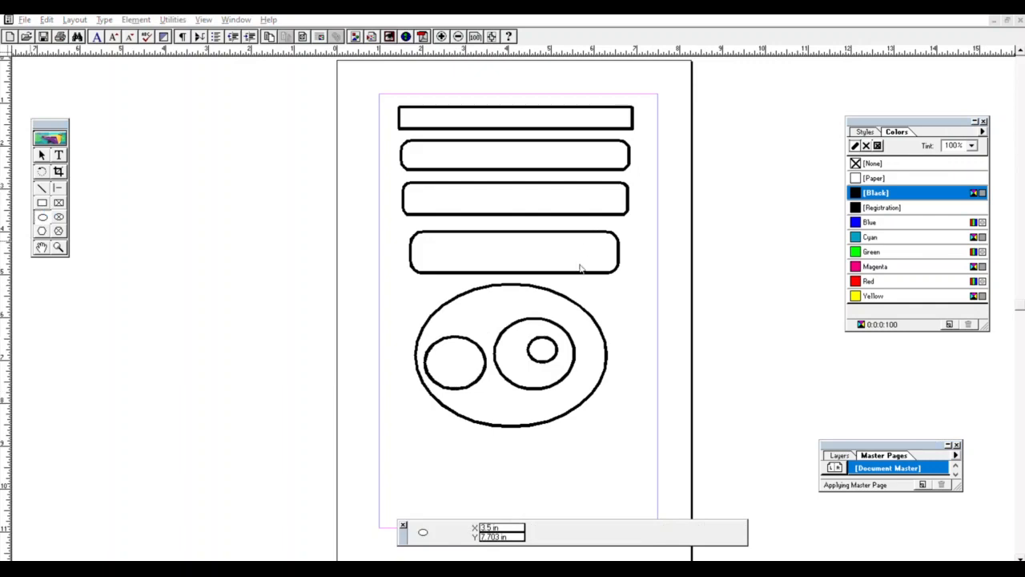
drag(416, 417, 560, 472)
drag(510, 324, 636, 398)
drag(602, 438, 620, 483)
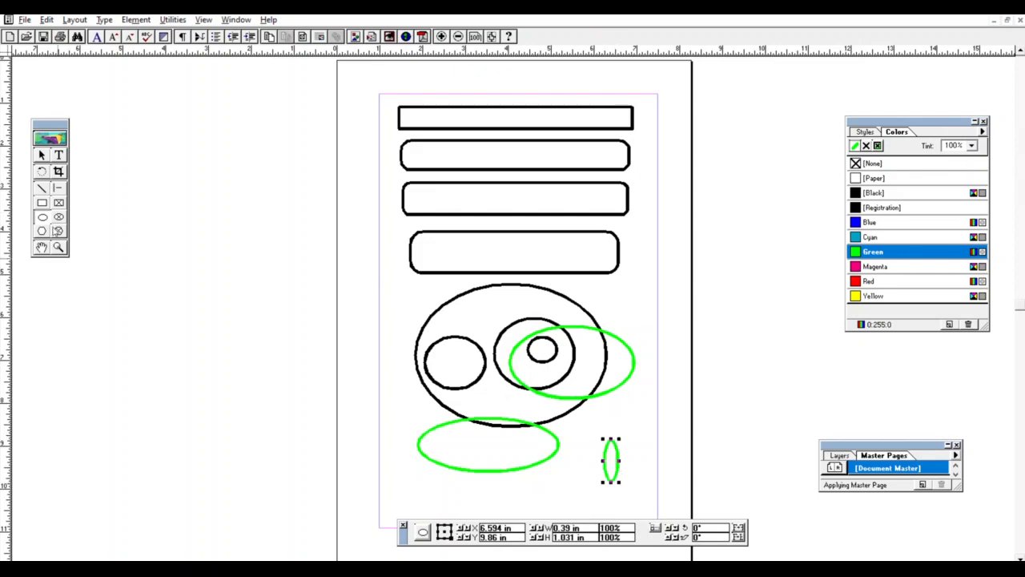
Set a thick red stroke and draw three ellipses, the first about 4.3 by 3.7 in and the last about 1.4 by 1.7 in.
double_click(44, 213)
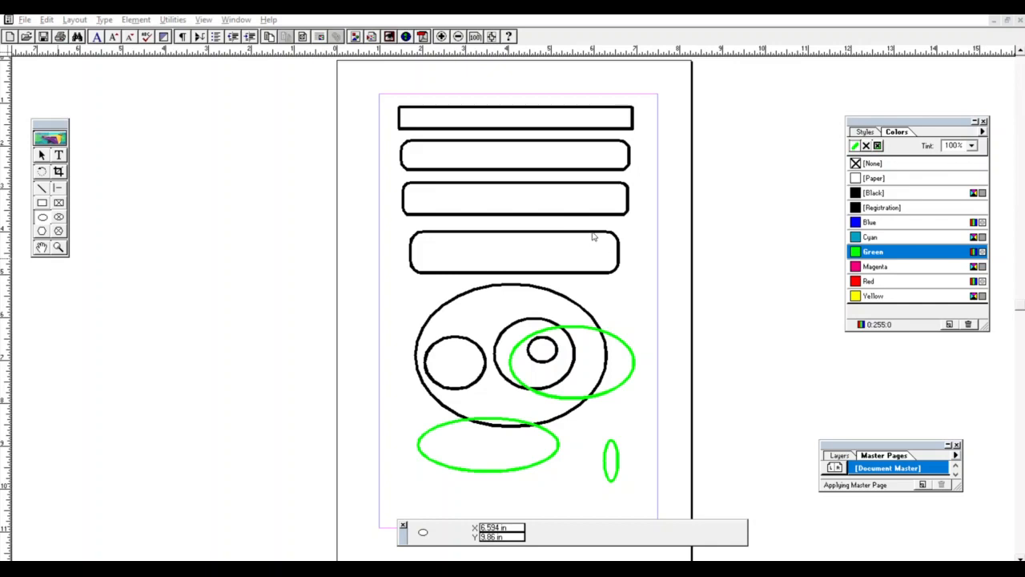
drag(420, 140, 604, 299)
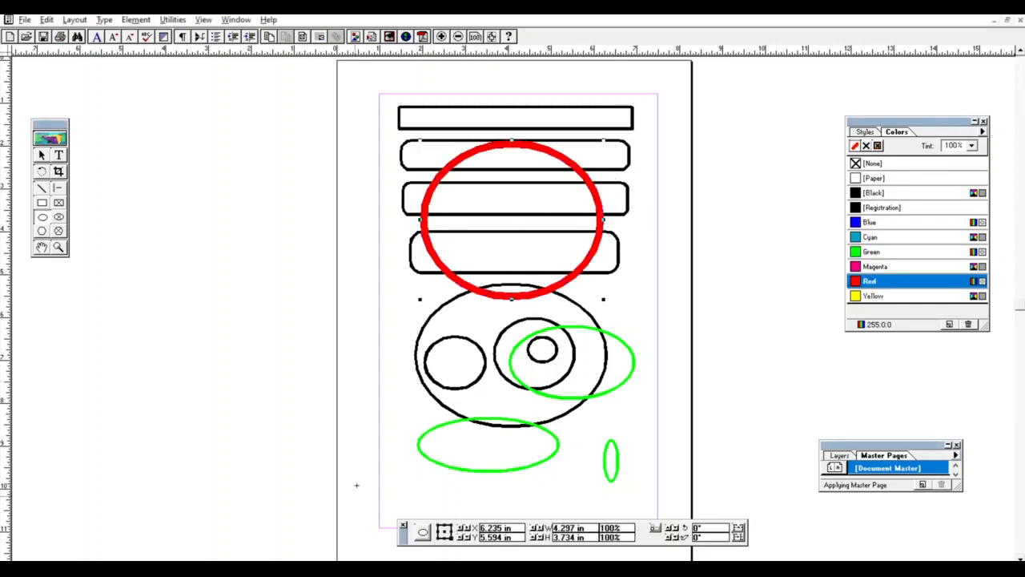
drag(417, 357, 604, 491)
drag(601, 334, 662, 402)
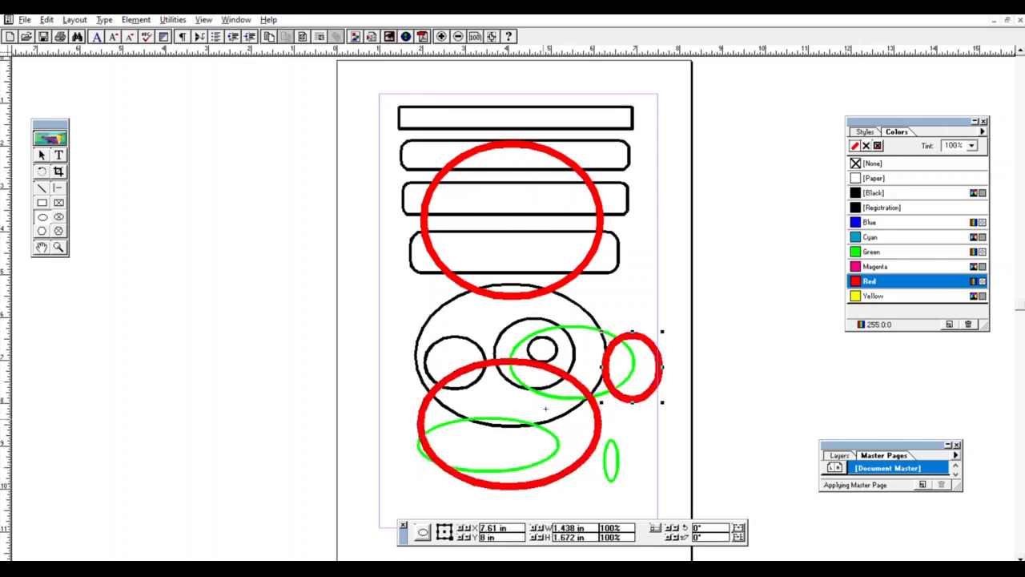
Select all the rectangles and ellipses on the page and delete them.
key(ctrl+a)
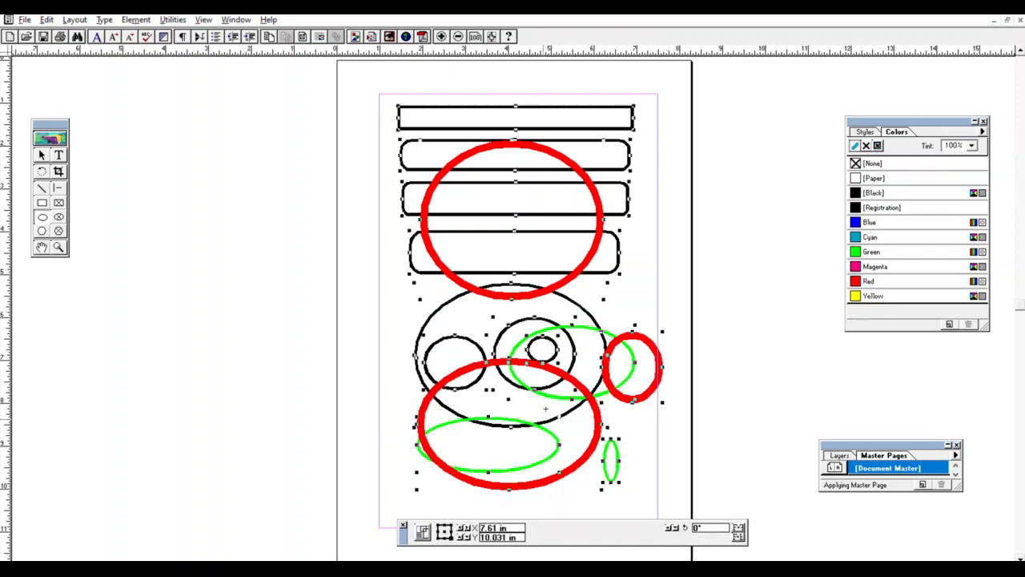
key(Delete)
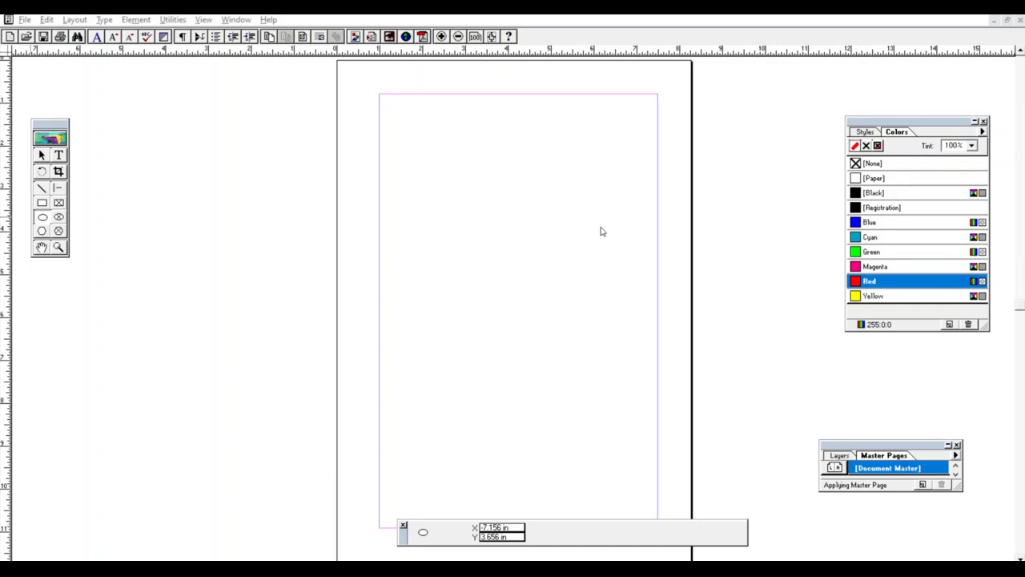
Draw a large circle and one about 1 in wide near the page top, with solid cyan fill and dotted magenta outline.
mouse_move(412, 128)
mouse_down()
mouse_move(525, 251)
mouse_move(595, 286)
mouse_move(595, 242)
mouse_move(511, 218)
mouse_up()
click(506, 284)
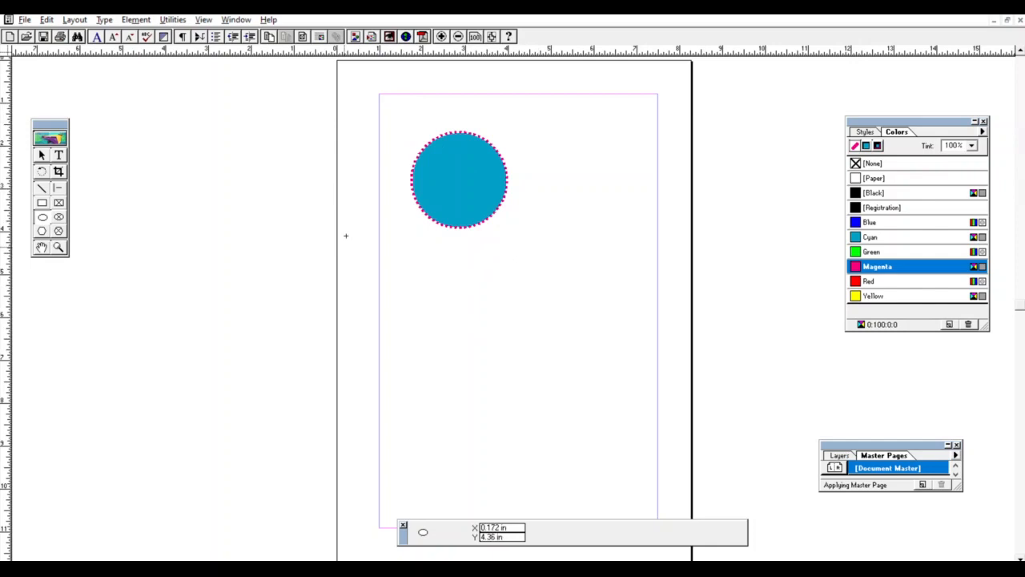
drag(536, 113, 577, 152)
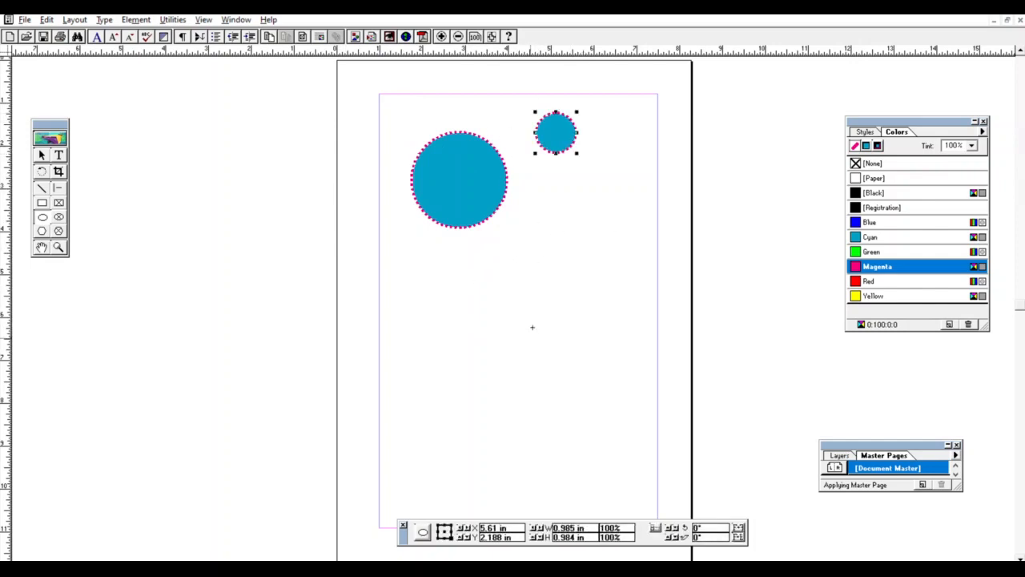
Change the fill to cyan vertical lines and draw three dotted-outline ellipses below the circles, the last about 1.4 by 1.2 in.
click(40, 207)
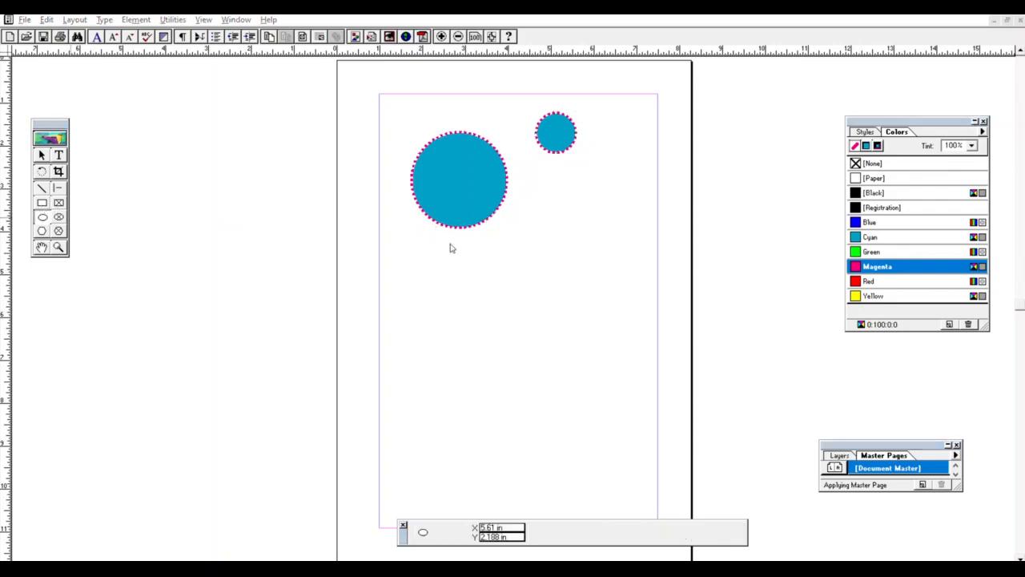
drag(536, 193, 581, 237)
drag(483, 265, 526, 313)
drag(555, 270, 615, 319)
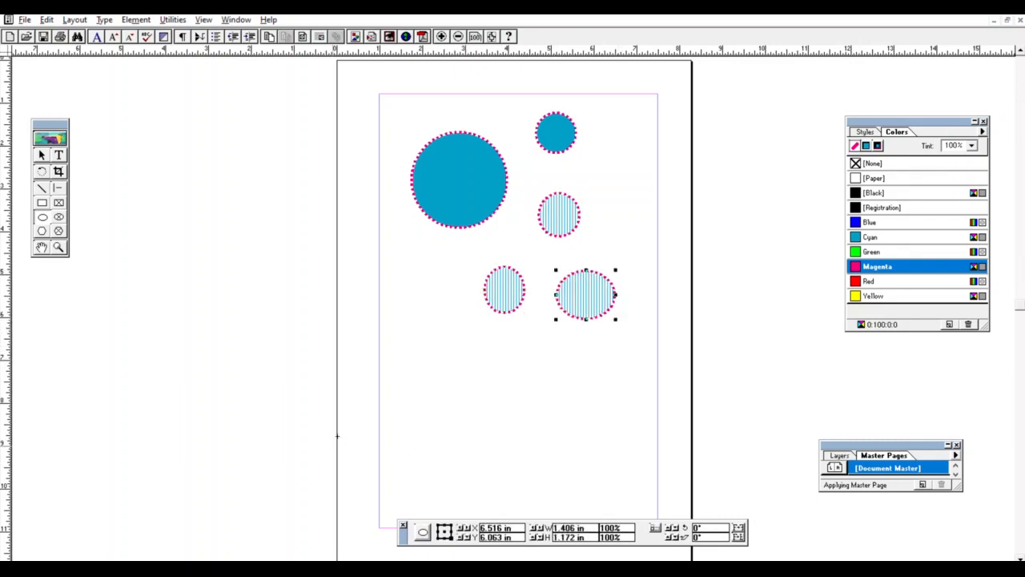
Draw two red crosshatched ellipses, one about 1.3 by 1.1 in outlined in dotted magenta and one about 1.4 by 1.3 in outlined in yellow.
click(42, 217)
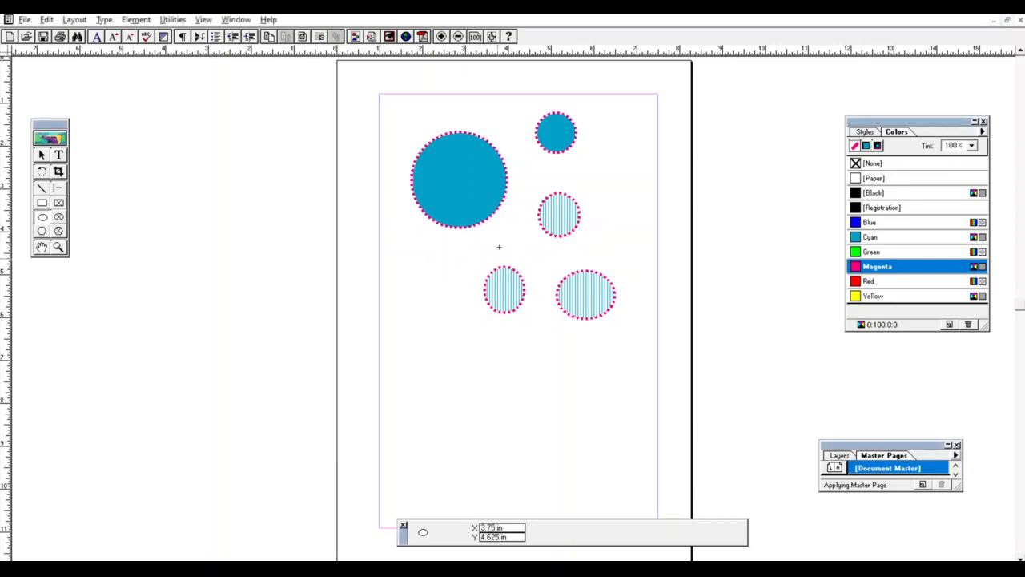
drag(392, 301, 449, 346)
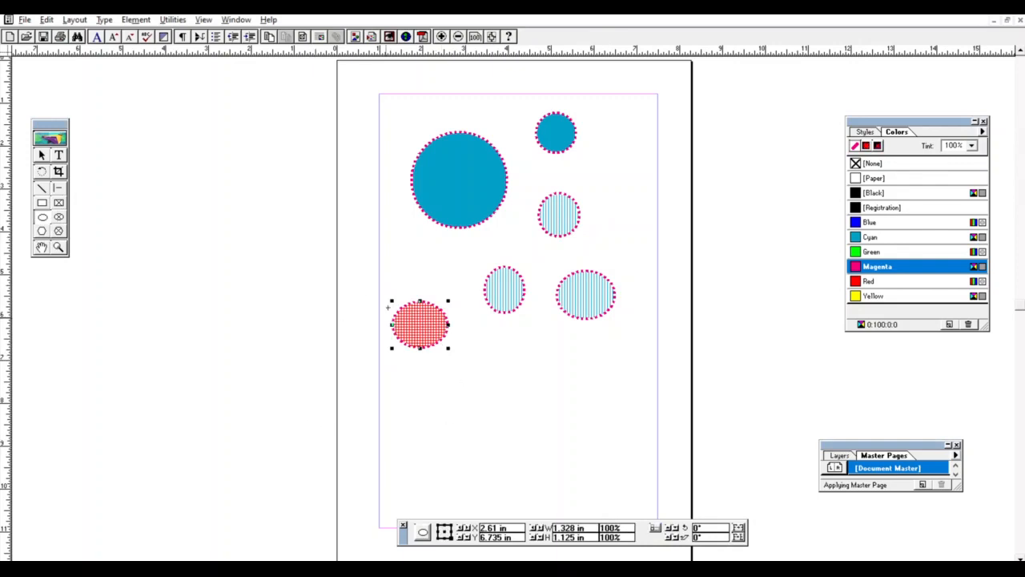
click(48, 206)
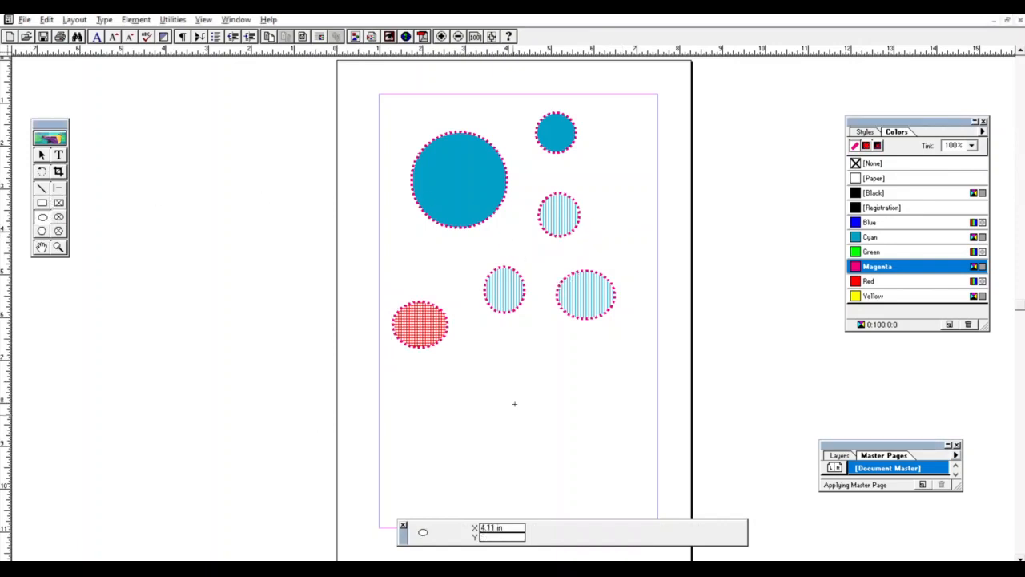
drag(507, 327, 567, 385)
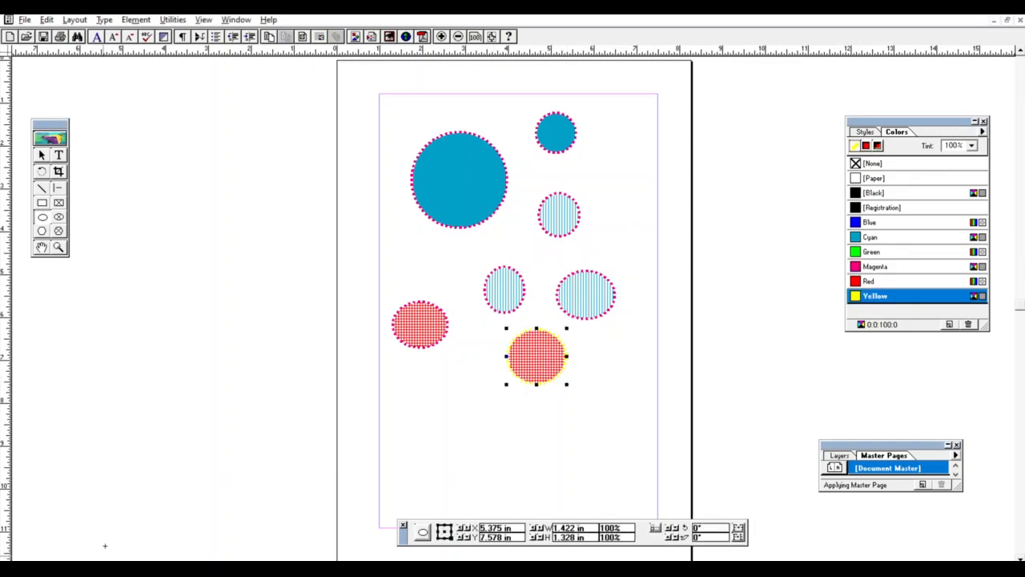
Select all the filled circles and ellipses and delete them.
key(ctrl+a)
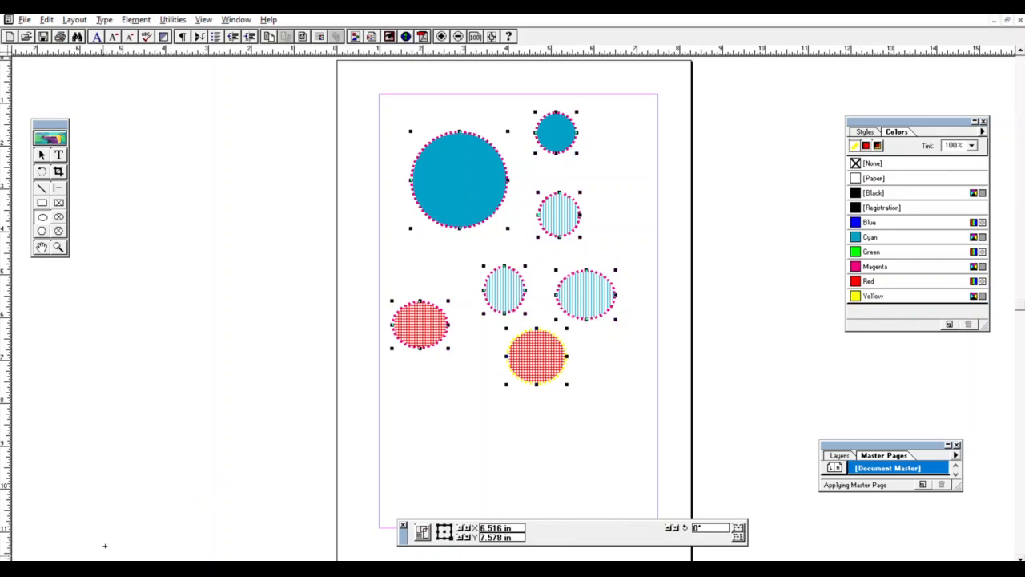
key(Delete)
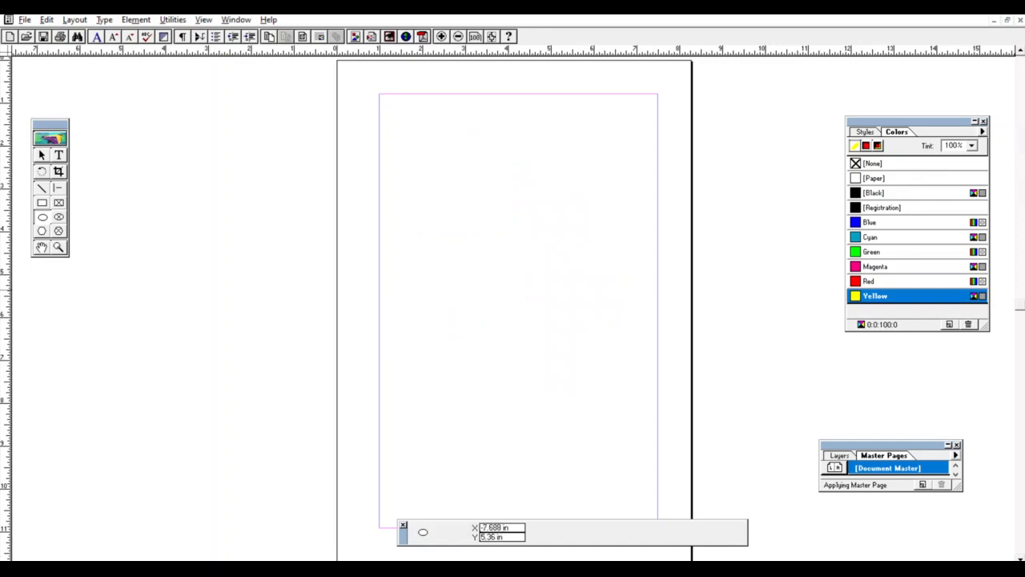
Draw a yellow-outlined, red crosshatched hexagon about 2.7 by 2.2 in and a green-dashed ellipse about 3.1 by 2.8 in below it.
click(42, 230)
drag(437, 122, 552, 204)
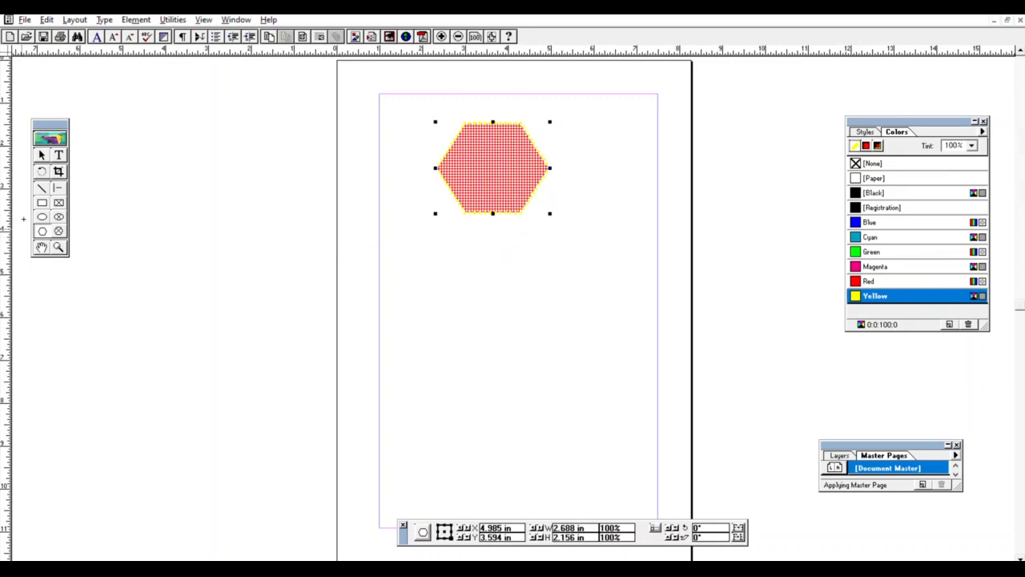
double_click(44, 227)
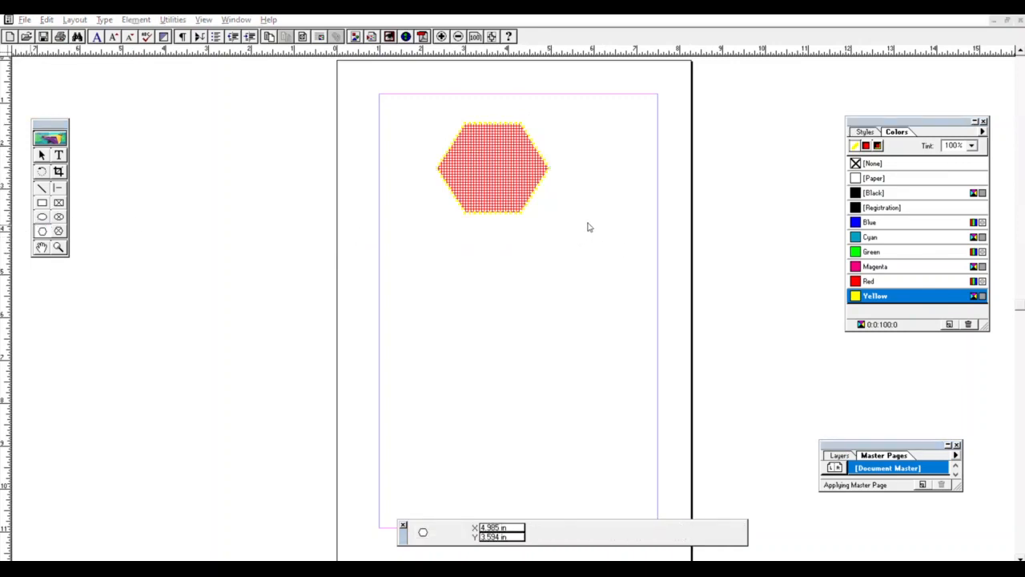
click(42, 215)
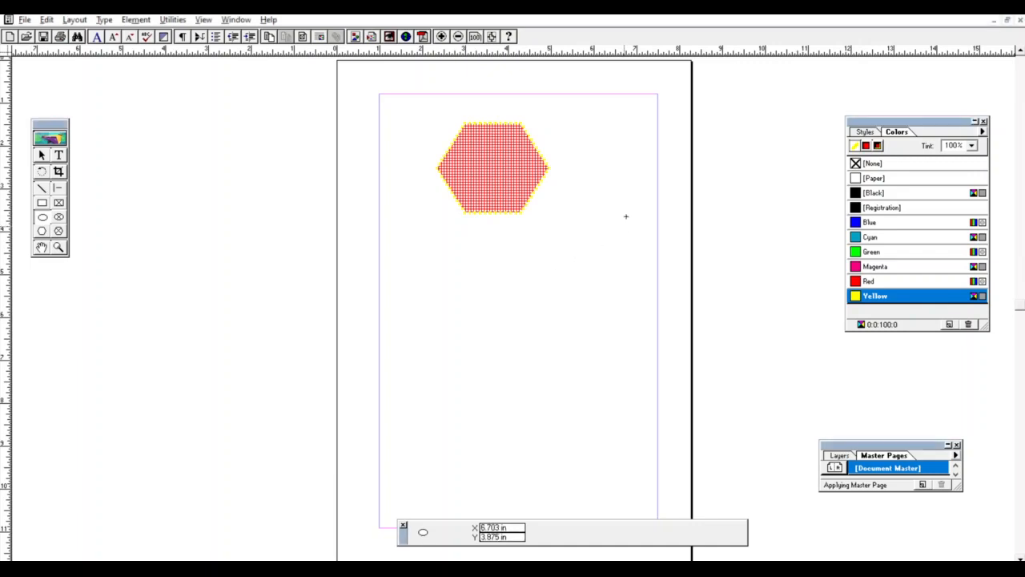
mouse_move(433, 249)
mouse_down()
mouse_move(540, 343)
mouse_move(588, 348)
mouse_move(562, 368)
mouse_up()
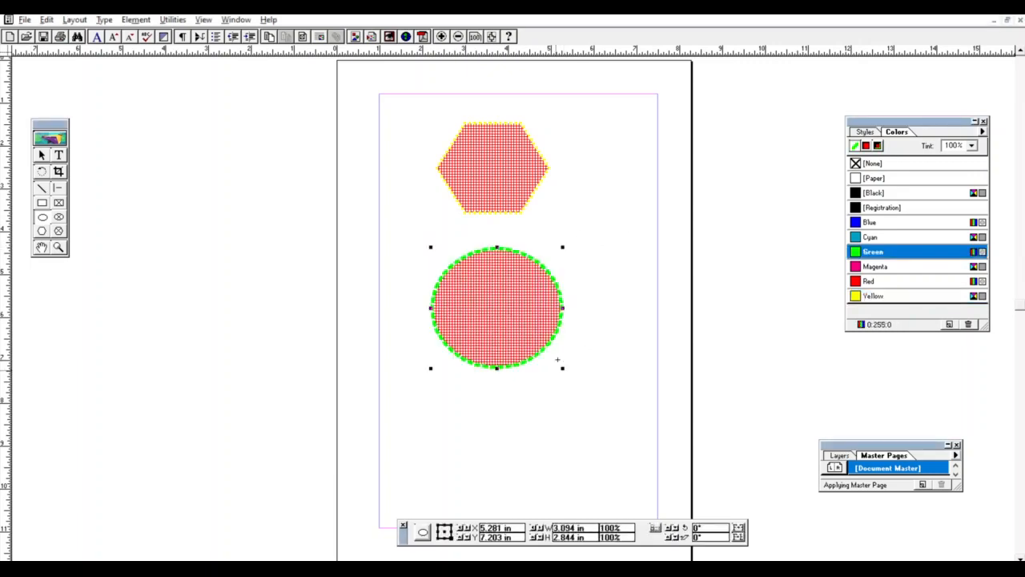
Draw a green-dashed hexagon about 3.2 by 2.2 in below the ellipse and a smaller polygon beside the yellow-outlined hexagon.
click(43, 231)
mouse_move(412, 382)
mouse_down()
mouse_move(540, 448)
mouse_move(551, 466)
mouse_up()
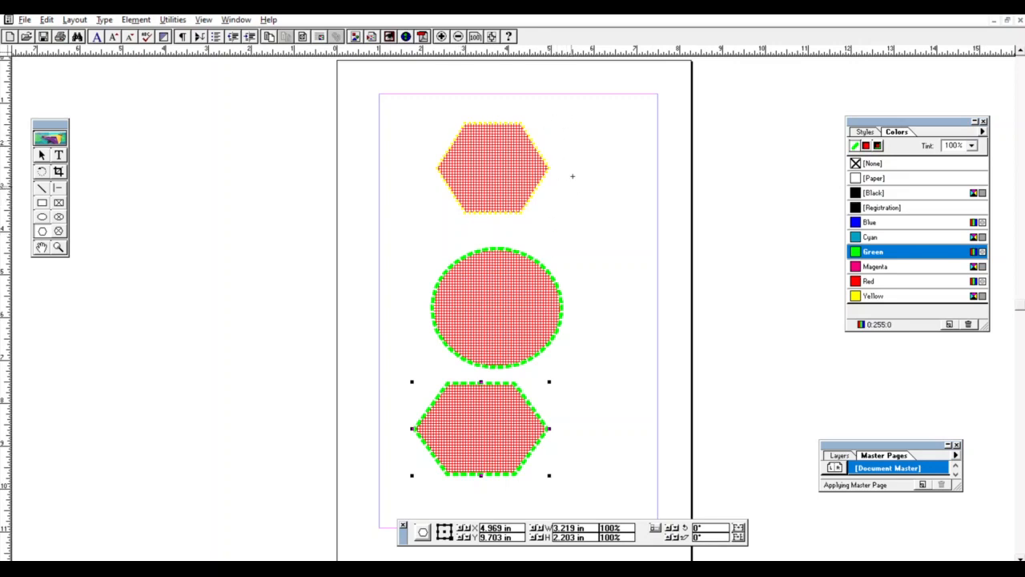
drag(572, 186, 641, 232)
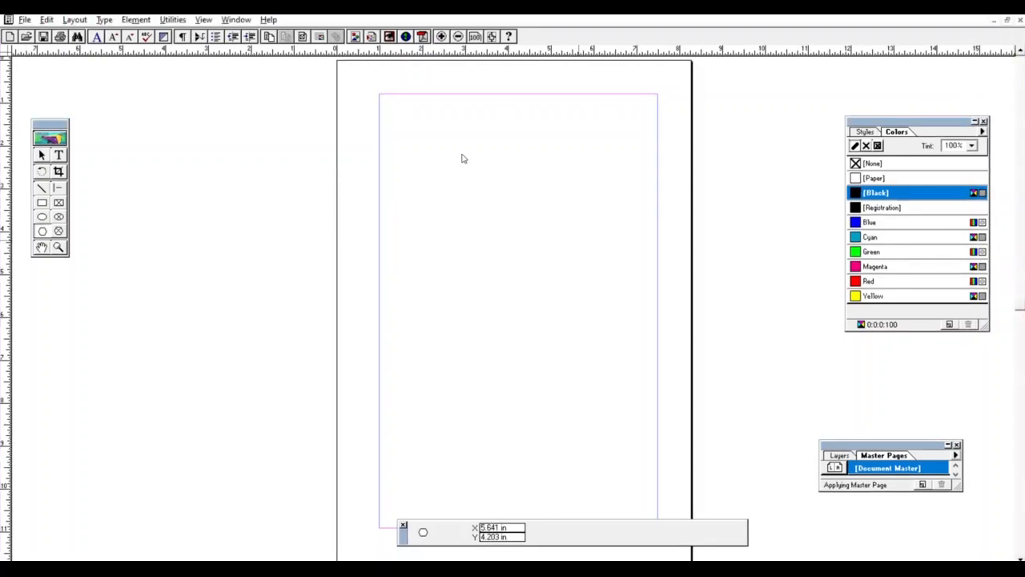
Draw a six-pointed star about 3.8 by 2.8 in with a thin black outline near the top of the empty page.
drag(413, 131, 578, 250)
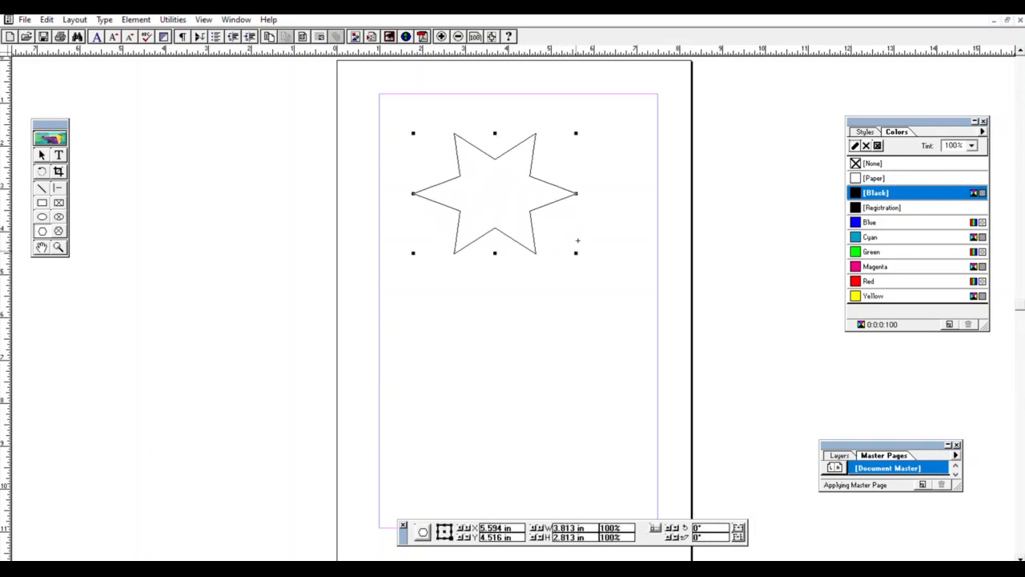
Draw an ellipse about 3.3 by 3 in with a green outline and cyan diagonal hatching below the black-outlined star.
click(42, 200)
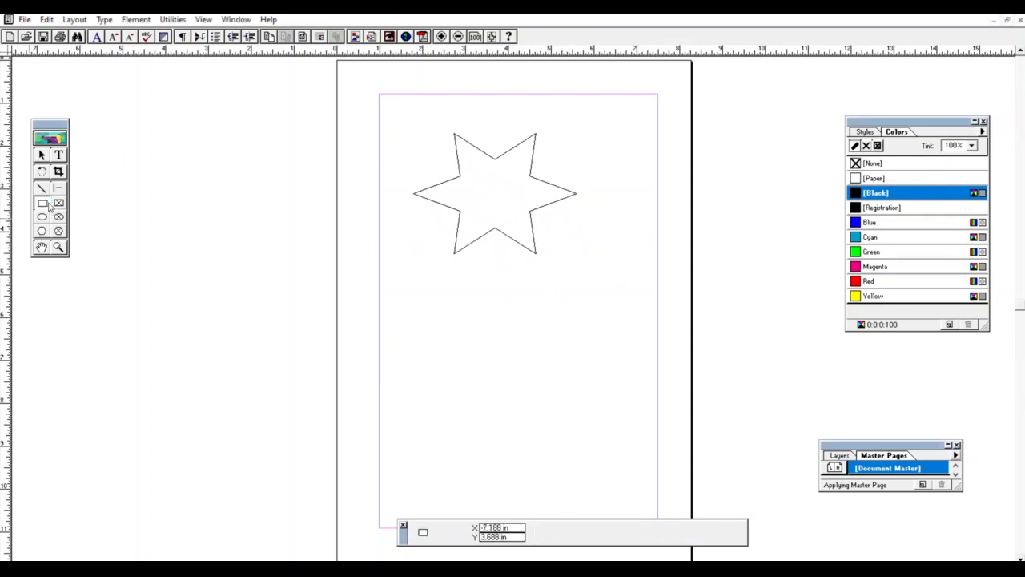
click(43, 217)
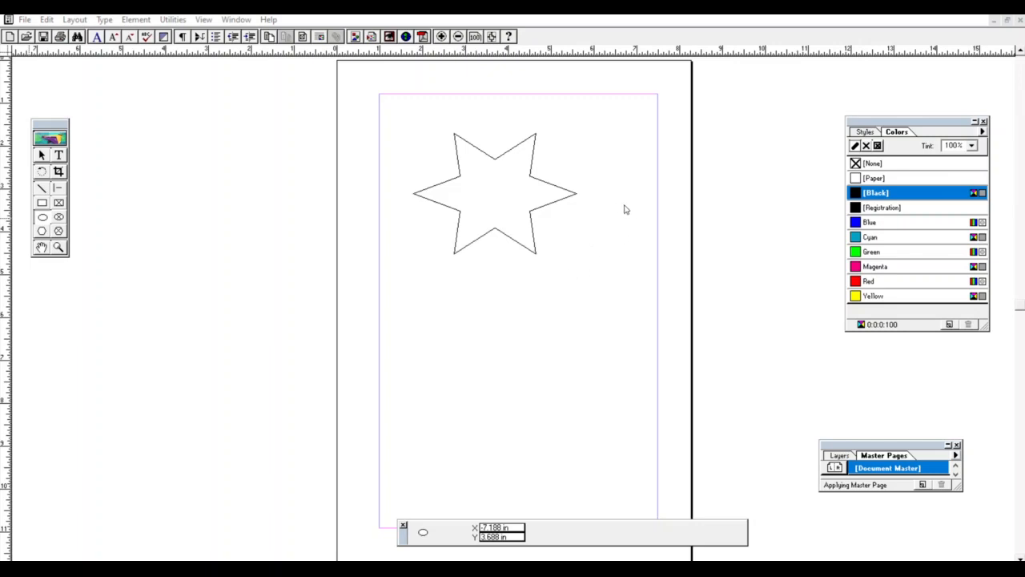
mouse_move(432, 279)
mouse_down()
mouse_move(570, 379)
mouse_move(575, 396)
mouse_up()
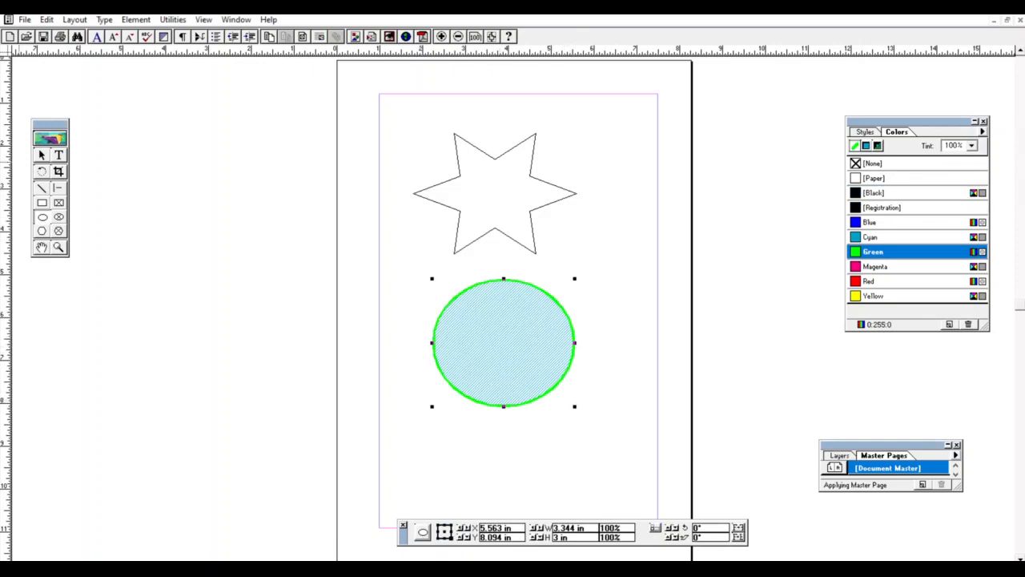
Draw two small green-outlined, cyan-hatched six-pointed stars beside the large star, the lower one about 1.7 by 1.4 in.
click(43, 230)
drag(573, 119, 649, 183)
drag(579, 221, 651, 280)
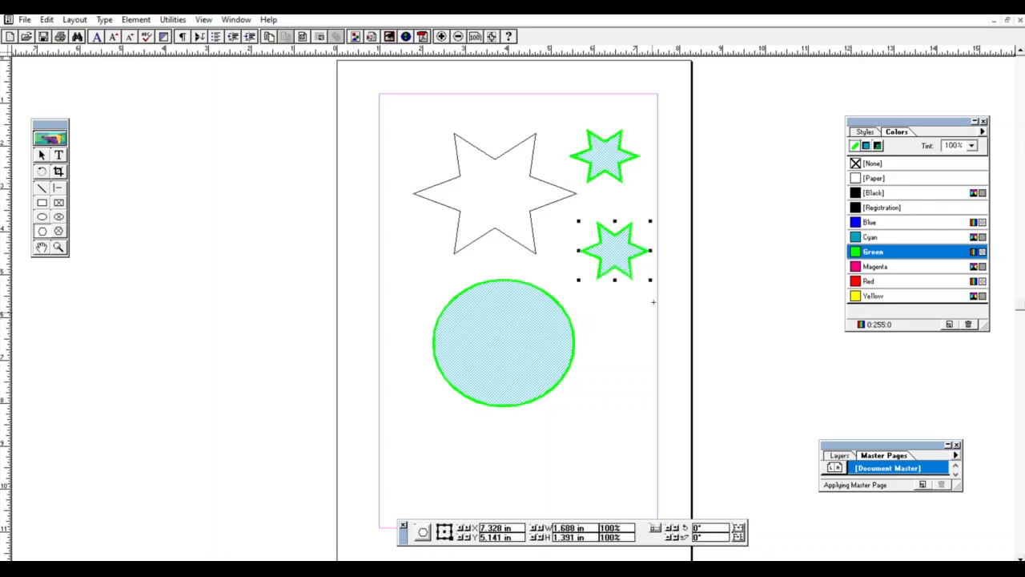
Draw two green-outlined, red-hatched six-pointed stars, about 2.5 by 2.2 in below the ellipse and about 1.3 by 1.3 in beside it.
click(44, 215)
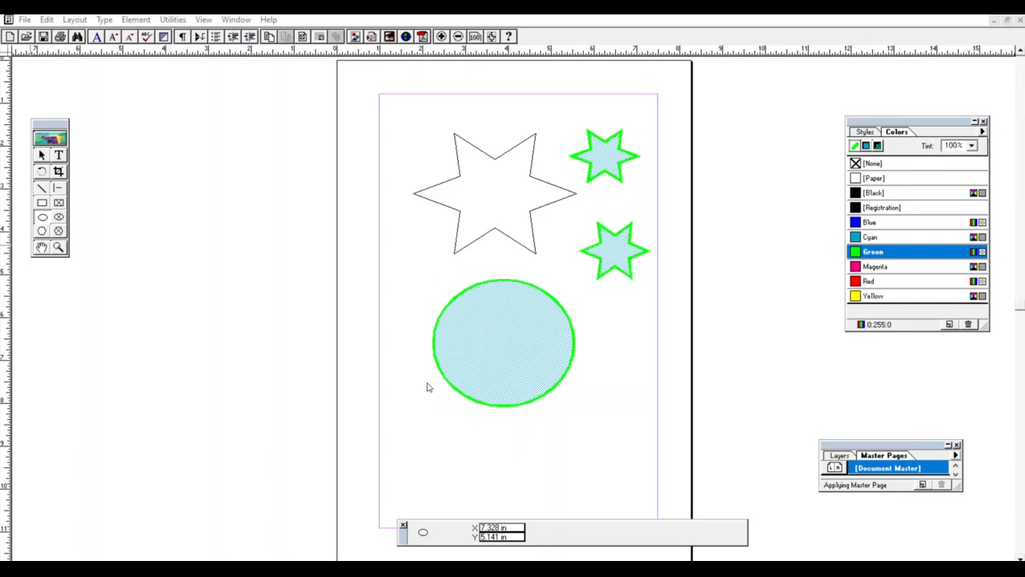
click(41, 229)
mouse_move(427, 402)
mouse_down()
mouse_move(540, 469)
mouse_move(533, 495)
mouse_up()
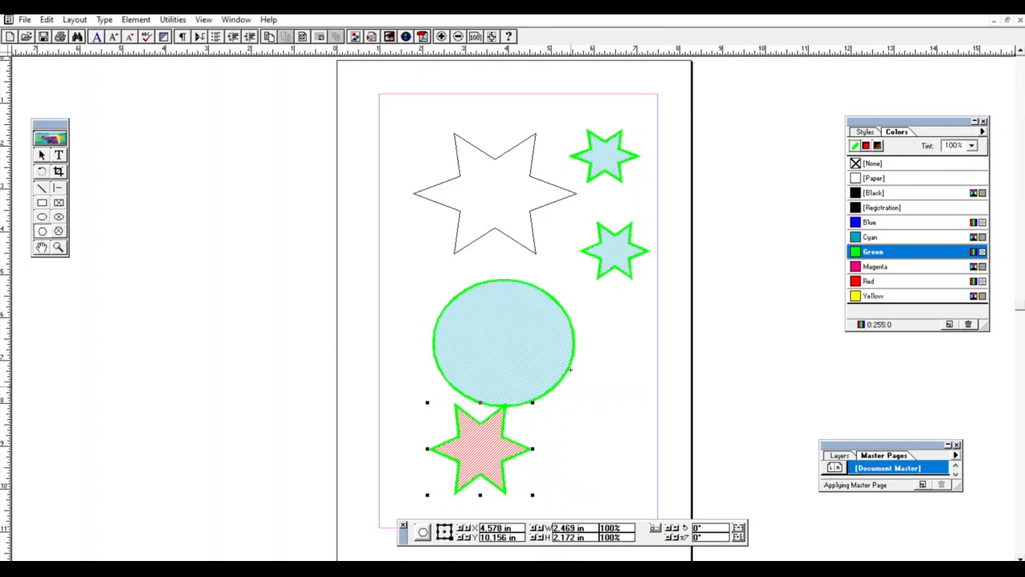
mouse_move(591, 314)
mouse_down()
mouse_move(644, 350)
mouse_move(648, 371)
mouse_up()
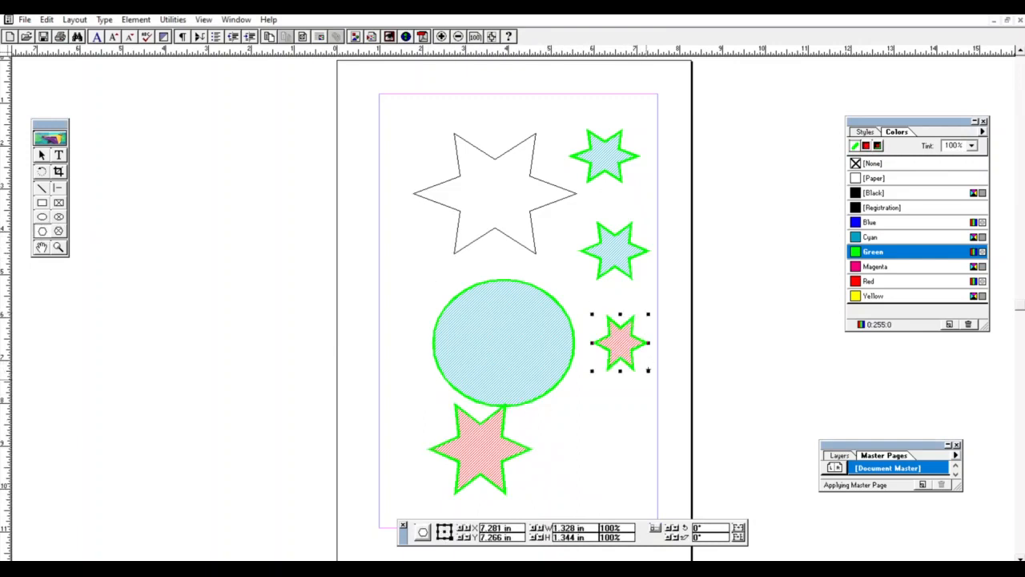
Delete all the shapes and draw a green-outlined, red-hatched eight-pointed star with deep notches, about 2.8 by 2.6 in, near the page top.
key(ctrl+a)
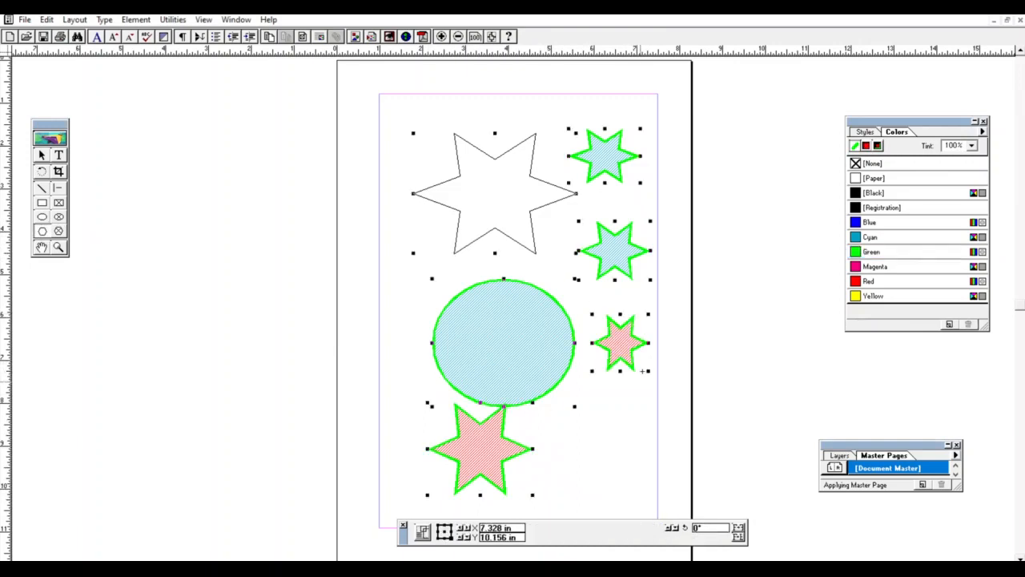
key(Delete)
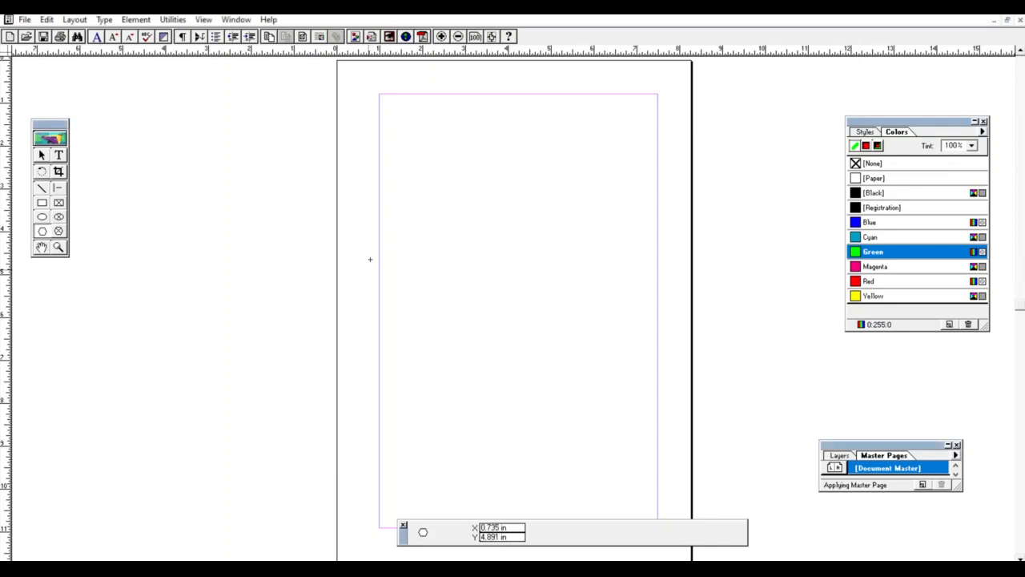
drag(438, 125, 558, 237)
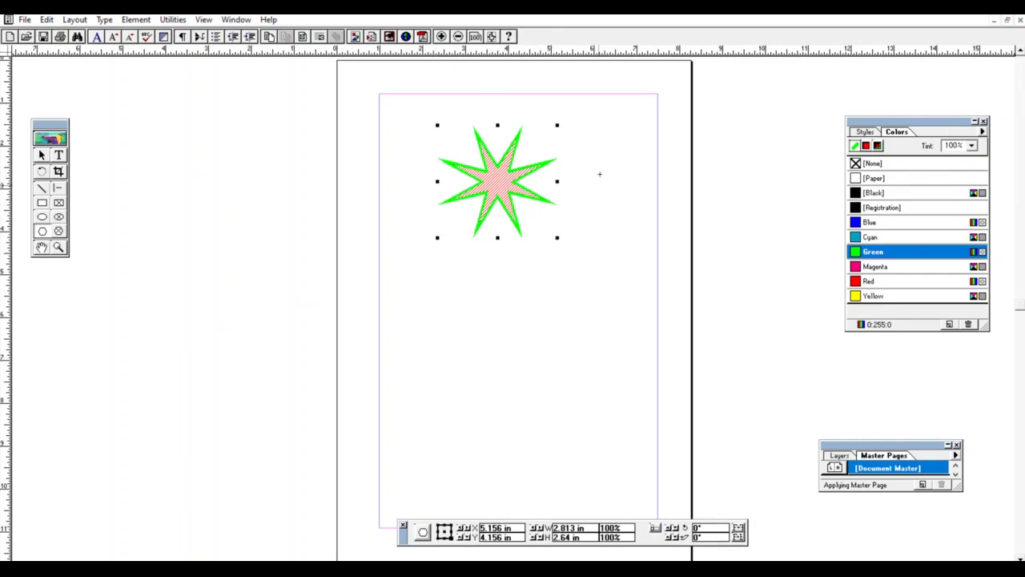
Draw a shallow-notched eight-pointed star mid-page, plus two medium-notched ones about 2.4 by 1.8 in below and 1.7 by 1.3 in beside the top star.
double_click(41, 227)
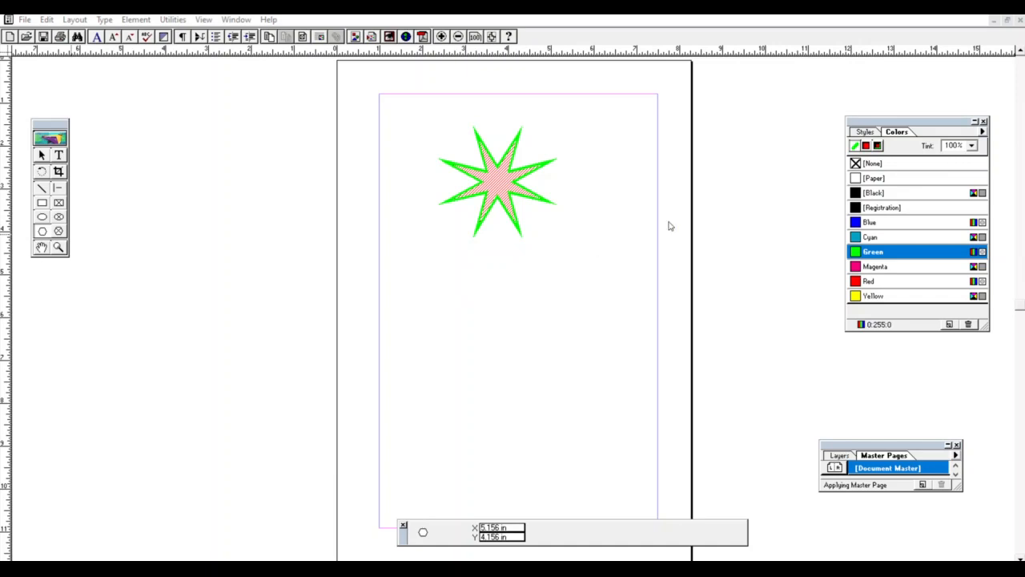
drag(453, 273, 584, 378)
double_click(43, 229)
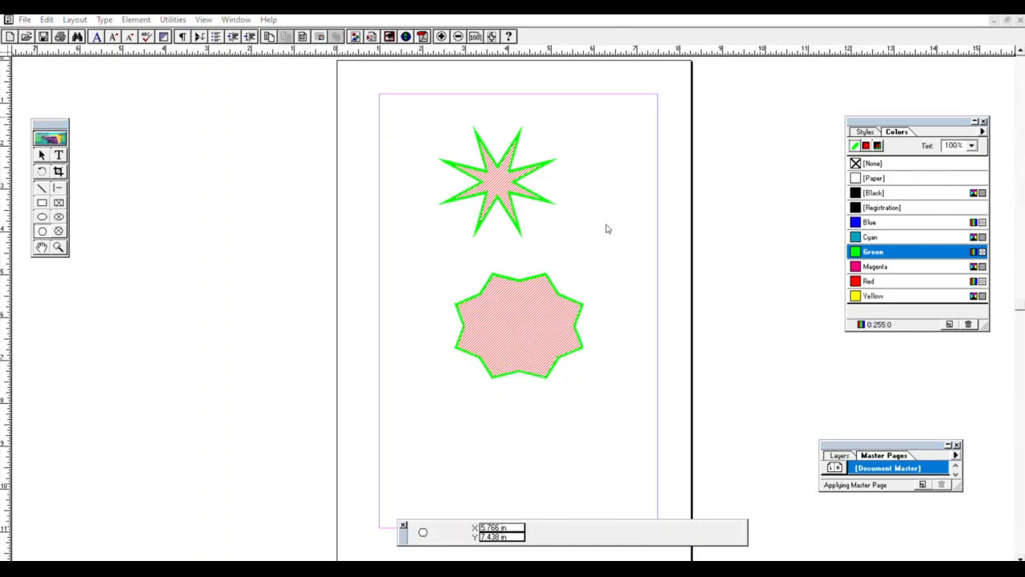
mouse_move(425, 394)
mouse_down()
mouse_move(489, 455)
mouse_move(528, 473)
mouse_up()
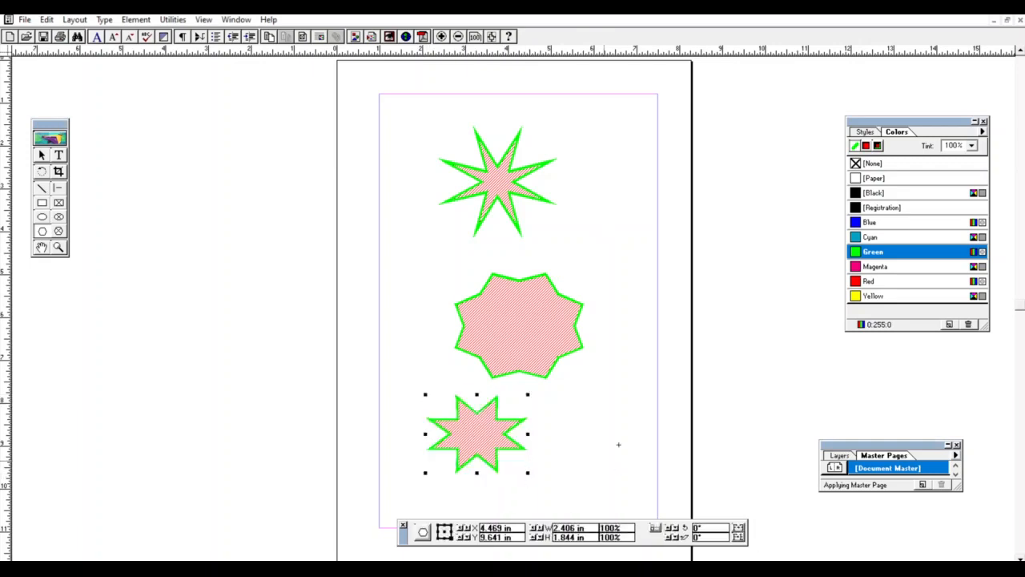
drag(567, 152, 639, 207)
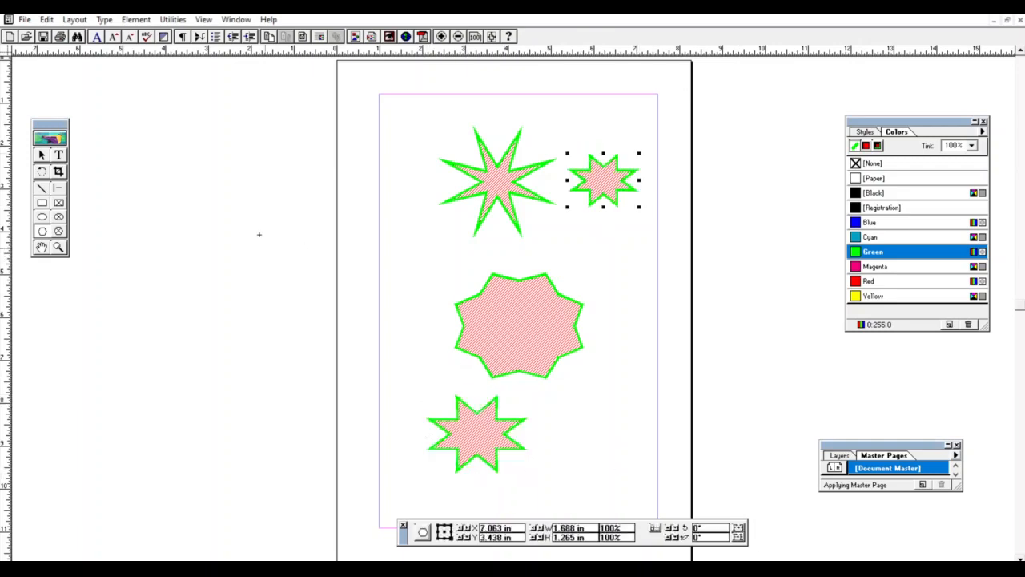
Draw a blue double-outlined ellipse with yellow grid fill about 1.6 by 1.4 in and a matching eight-pointed star about 1.8 by 1.5 in.
click(42, 216)
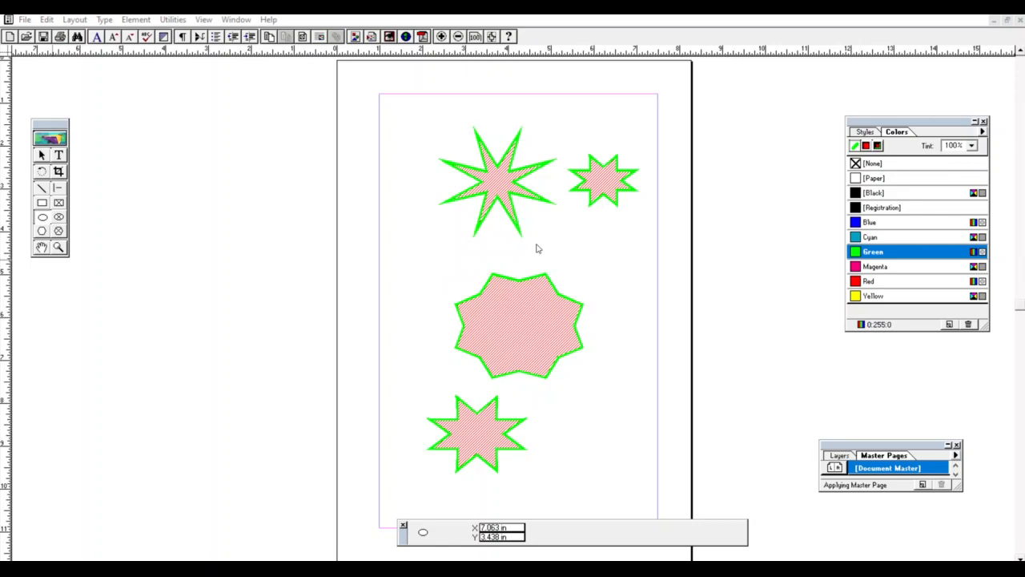
mouse_move(585, 222)
mouse_down()
mouse_move(615, 261)
mouse_move(652, 281)
mouse_up()
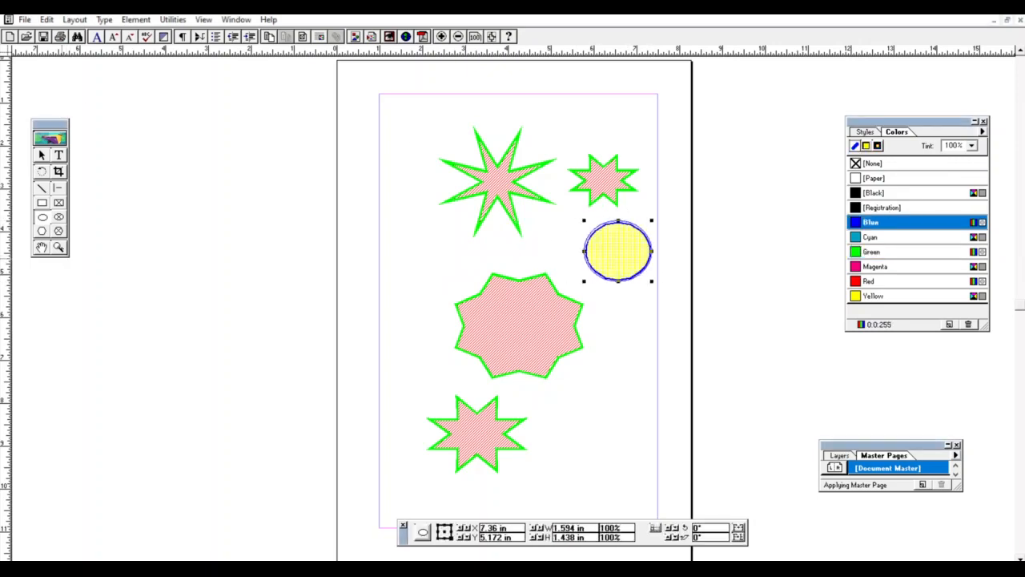
click(46, 230)
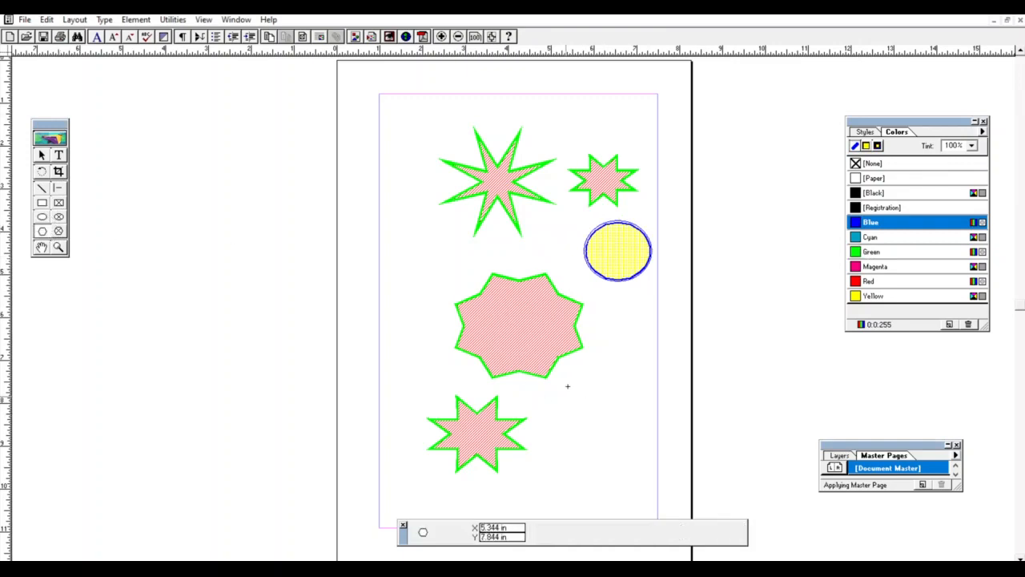
mouse_move(568, 386)
mouse_down()
mouse_move(633, 440)
mouse_move(639, 429)
mouse_move(643, 450)
mouse_up()
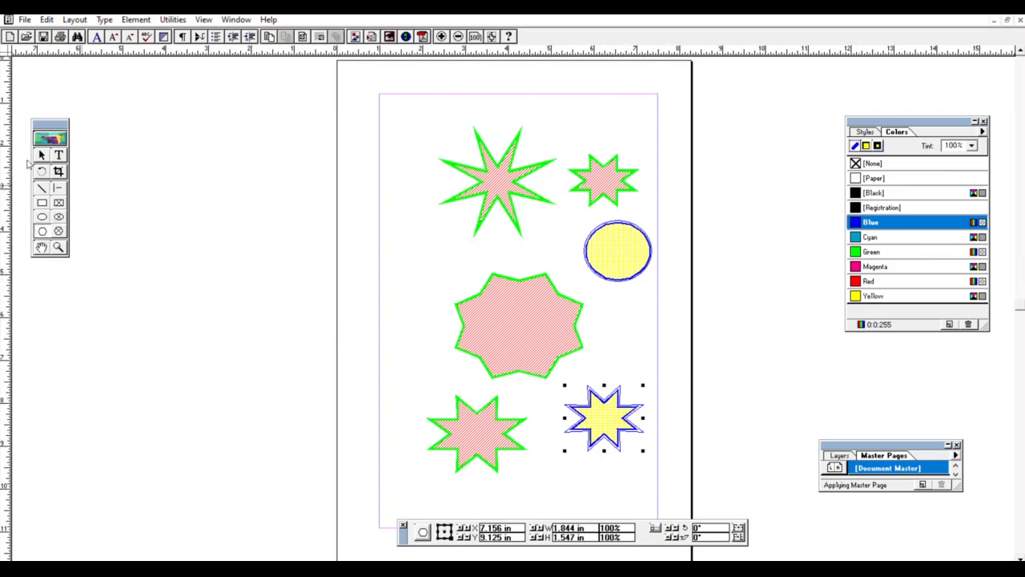
Draw two more blue-outlined, yellow-grid eight-pointed stars, each about 1.9 by 1.6 in, on either side of the shallow-notched star.
click(43, 229)
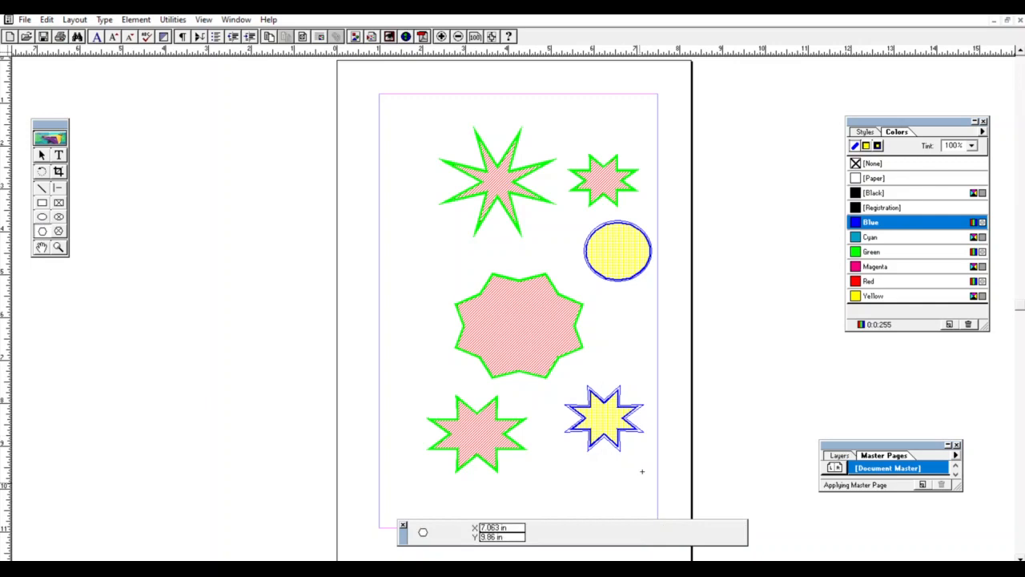
drag(597, 317, 679, 384)
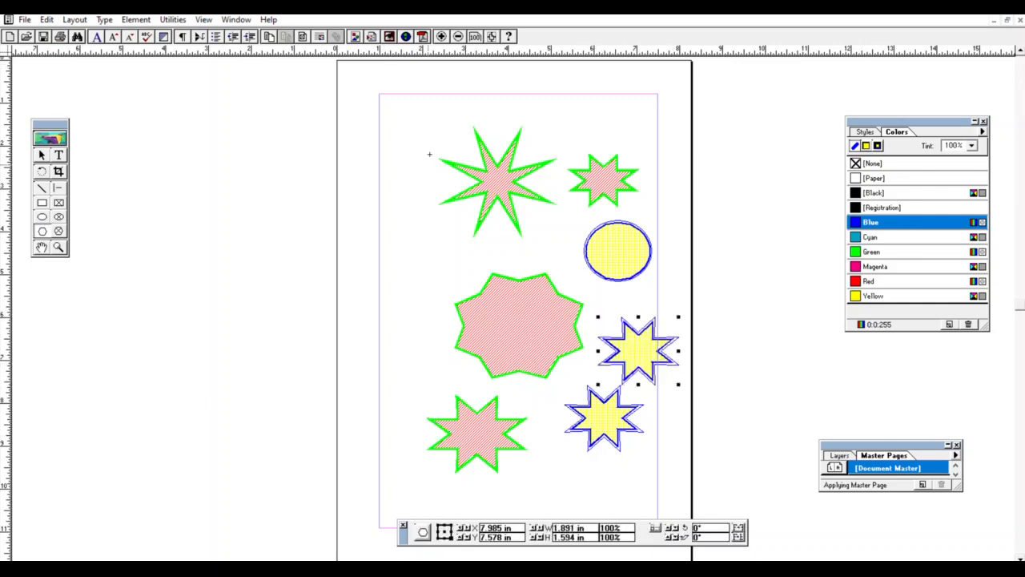
drag(392, 224, 471, 292)
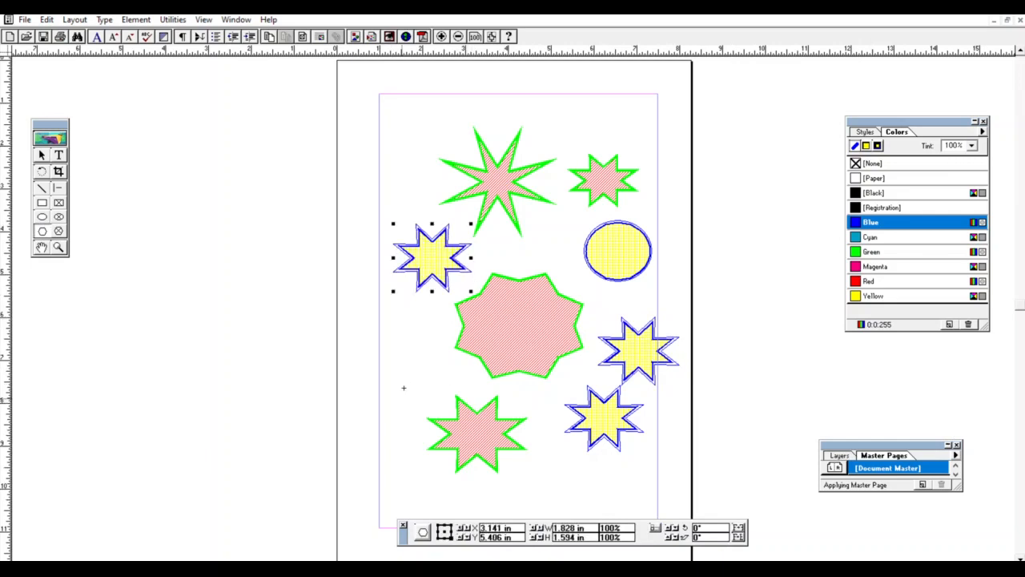
Draw an eight-pointed star about 1.9 by 2 in with a blue double outline and magenta grid fill, overlapping the deep-notched green star.
click(42, 212)
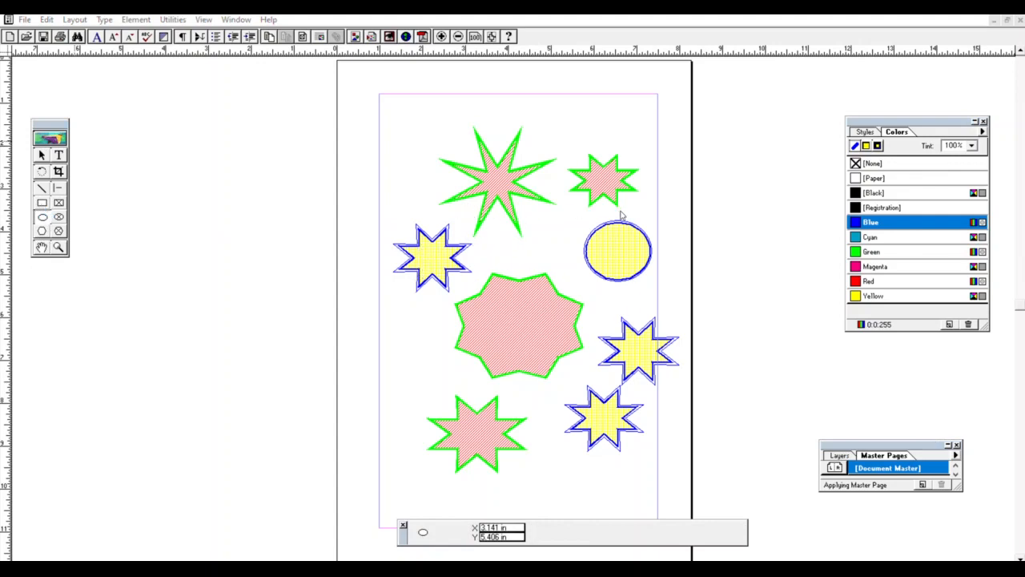
click(42, 231)
mouse_move(412, 127)
mouse_down()
mouse_move(480, 214)
mouse_move(493, 211)
mouse_up()
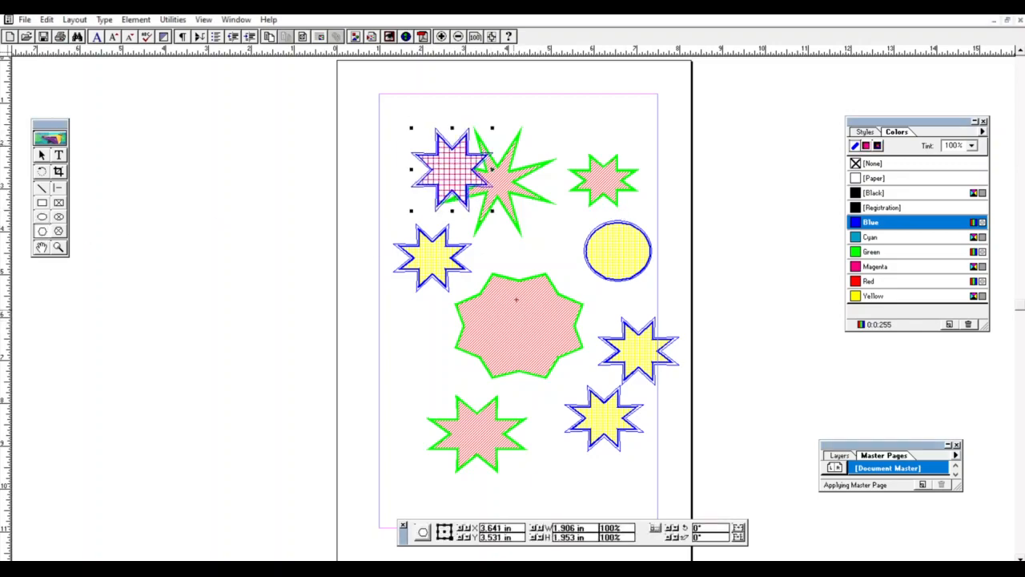
Delete all the shapes and draw a blue-outlined, magenta-grid eight-pointed star about 2.8 by 2.3 in near the top of the page.
key(ctrl+a)
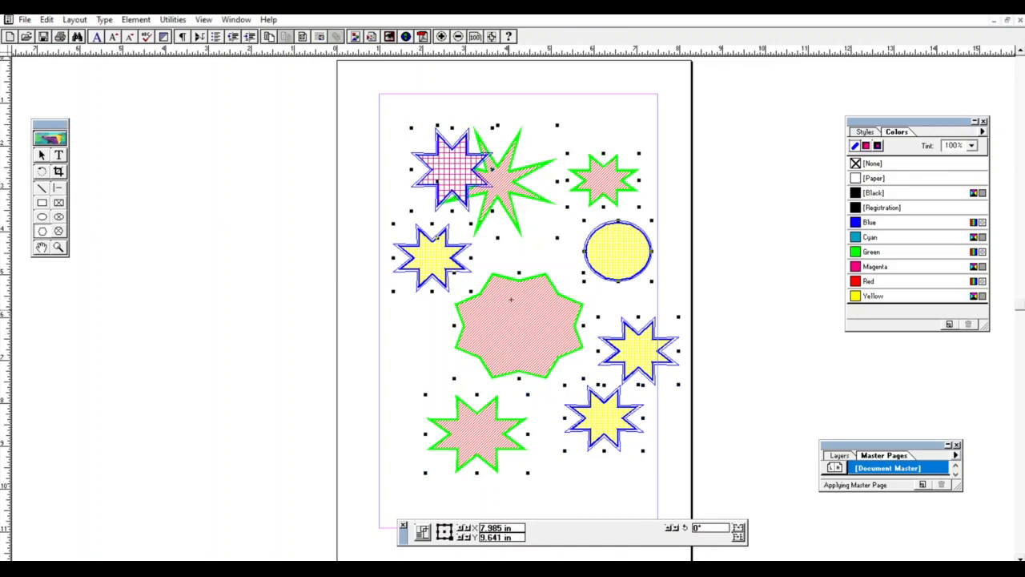
key(Delete)
drag(424, 104, 544, 212)
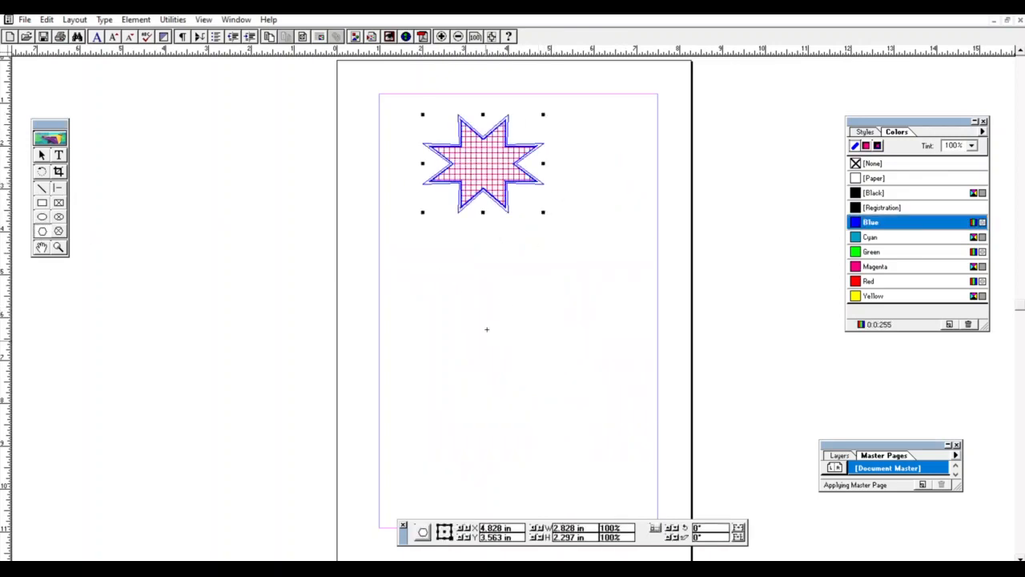
Draw two eight-pointed stars with deeper notches below the large star, the lower one about 2 by 1.1 in.
double_click(45, 228)
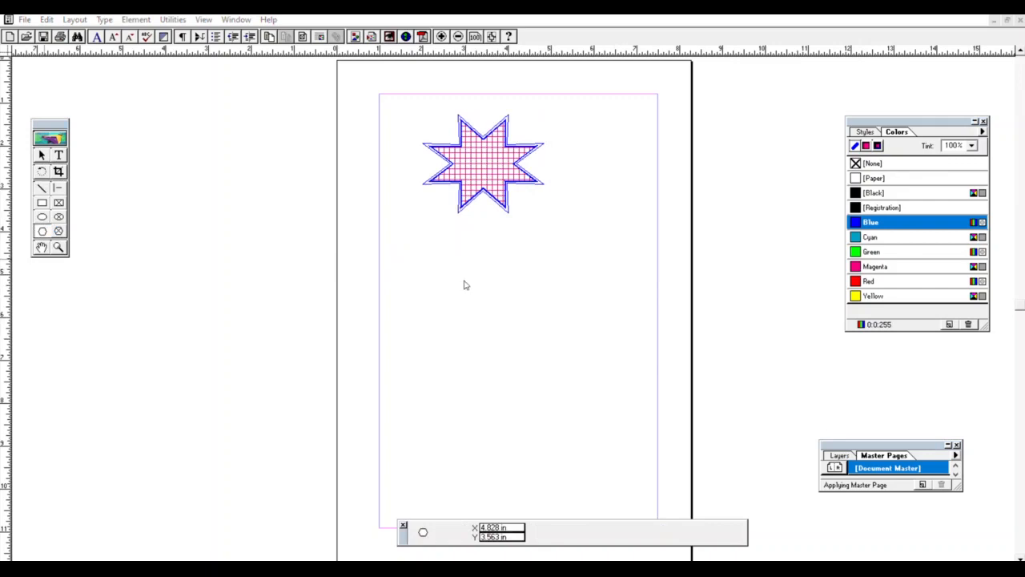
drag(420, 223, 493, 294)
drag(496, 320, 580, 366)
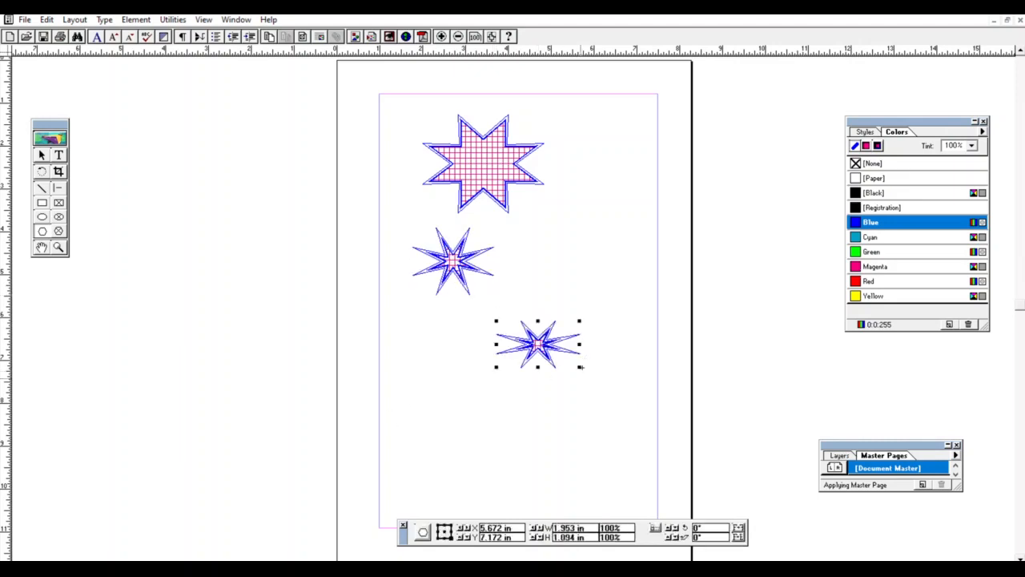
Draw two six-pointed stars, about 1.8 by 1.6 in on the lower page and about 1.3 by 1 in beside the upper spiky star.
double_click(44, 227)
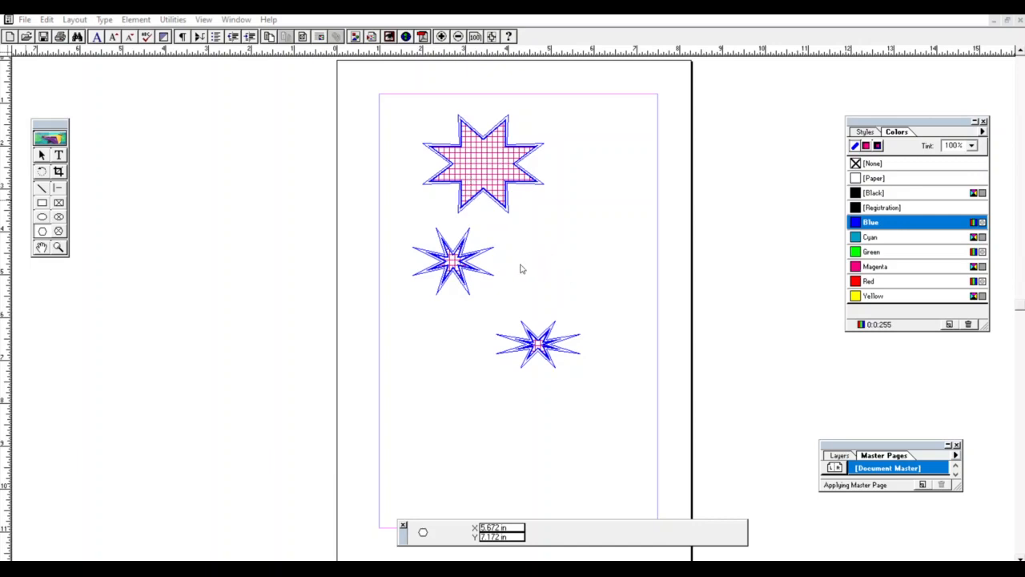
mouse_move(445, 369)
mouse_down()
mouse_move(526, 425)
mouse_move(526, 439)
mouse_up()
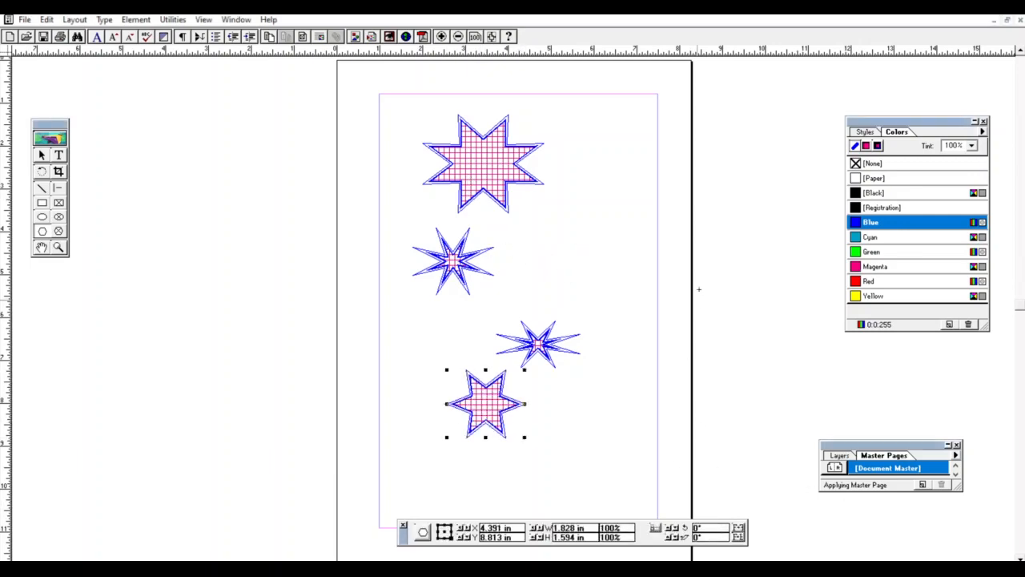
drag(554, 213, 611, 258)
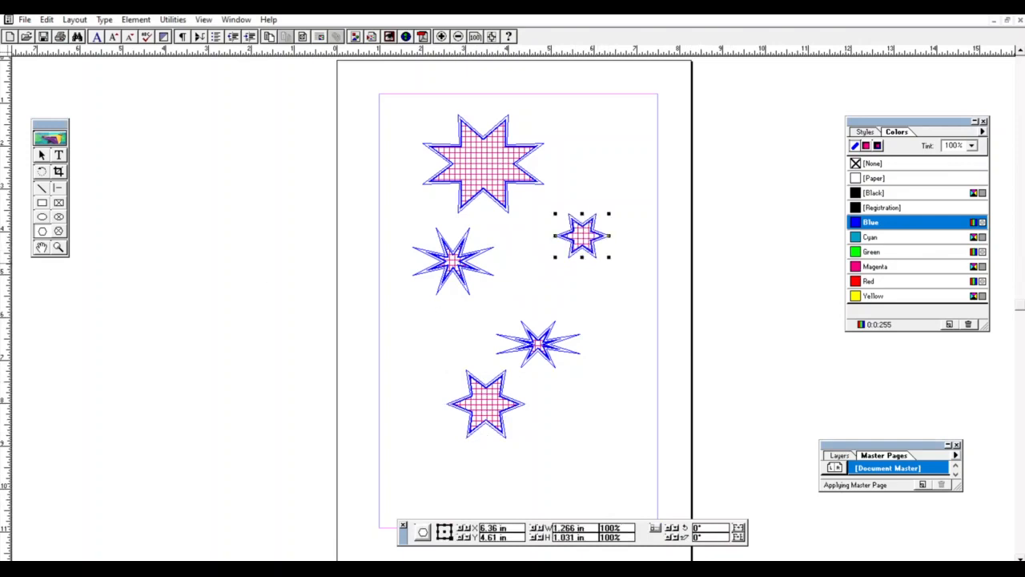
Draw two five-pointed stars, one near the page's lower right and a smaller one about 0.8 by 0.7 in above it.
double_click(42, 227)
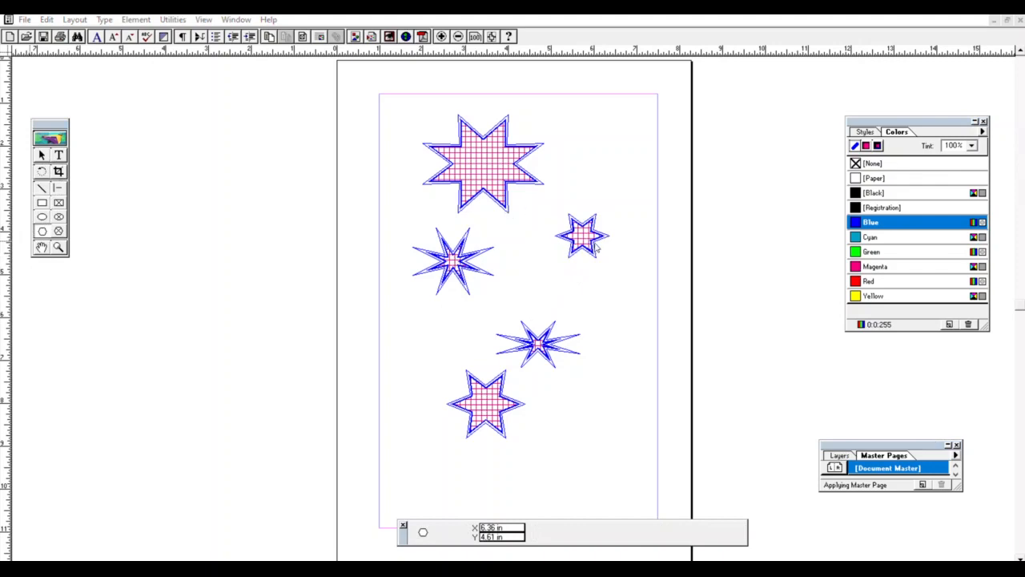
mouse_move(572, 407)
mouse_down()
mouse_move(636, 443)
mouse_move(638, 455)
mouse_up()
drag(597, 286, 633, 317)
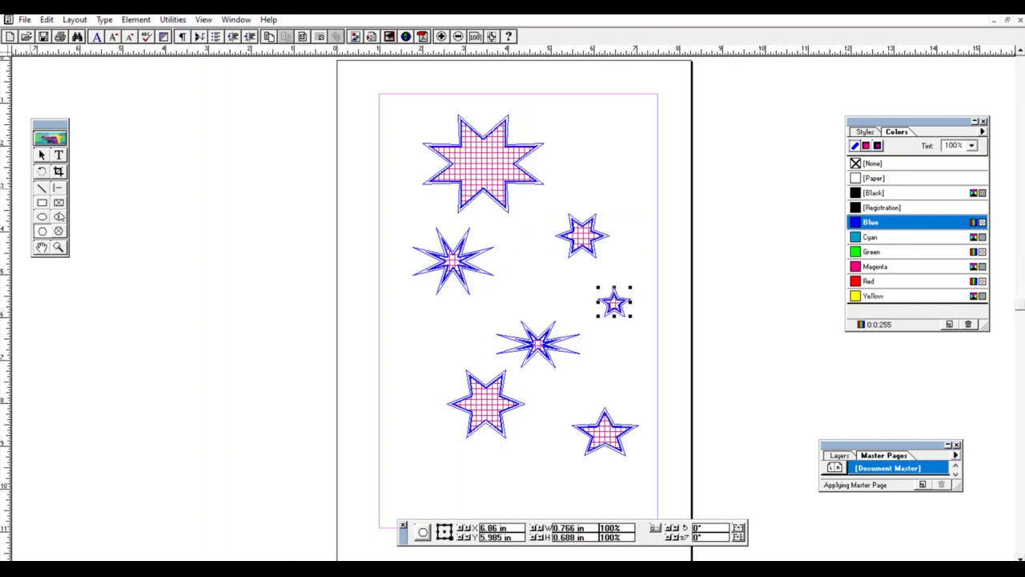
Draw three slimmer, deeper-notched five-pointed stars in the empty areas, including ones about 1 by 1.2 in and 1.4 by 0.9 in.
double_click(46, 226)
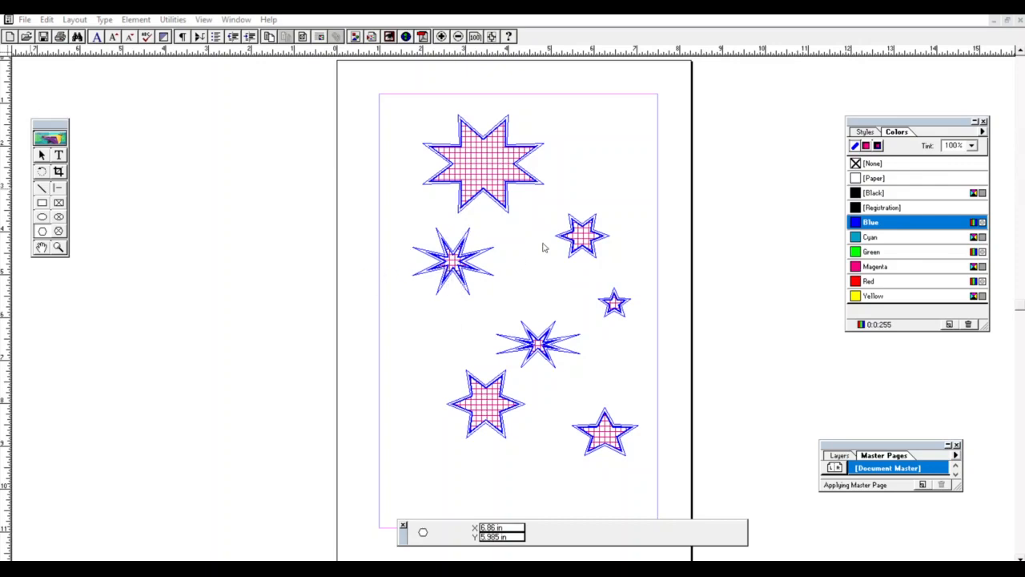
mouse_move(570, 125)
mouse_down()
mouse_move(609, 146)
mouse_move(629, 175)
mouse_up()
drag(408, 327, 452, 382)
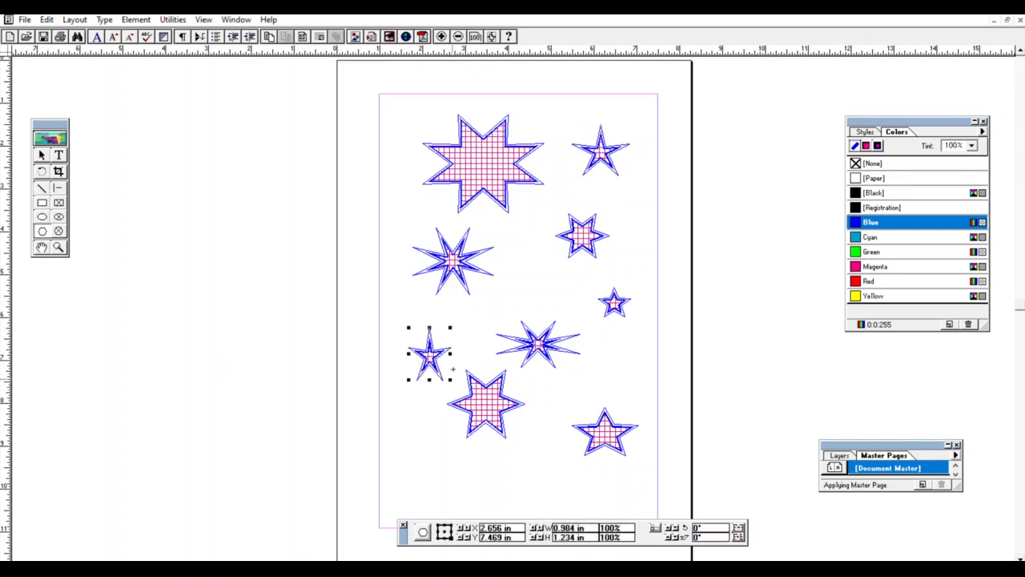
drag(418, 452, 478, 492)
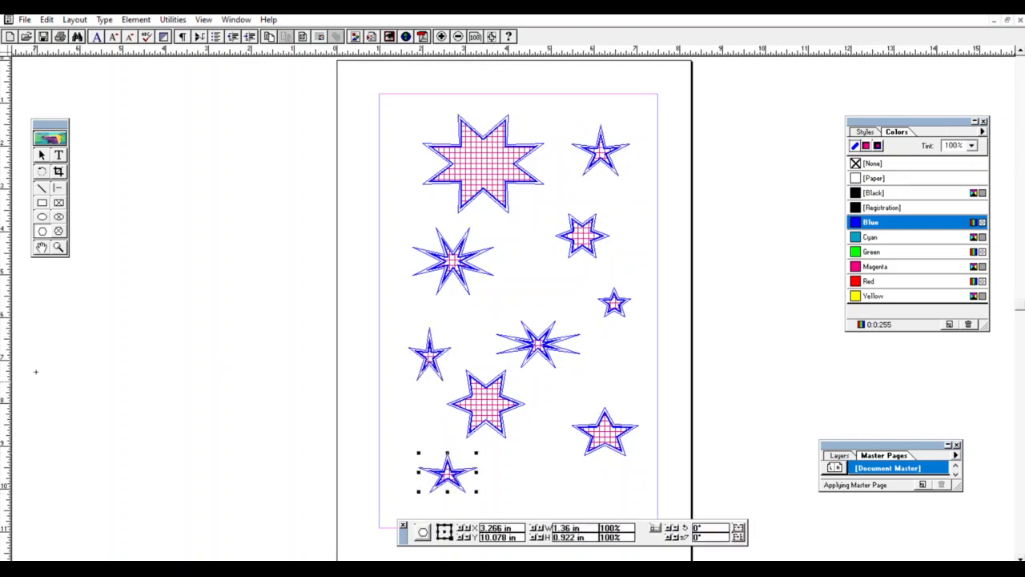